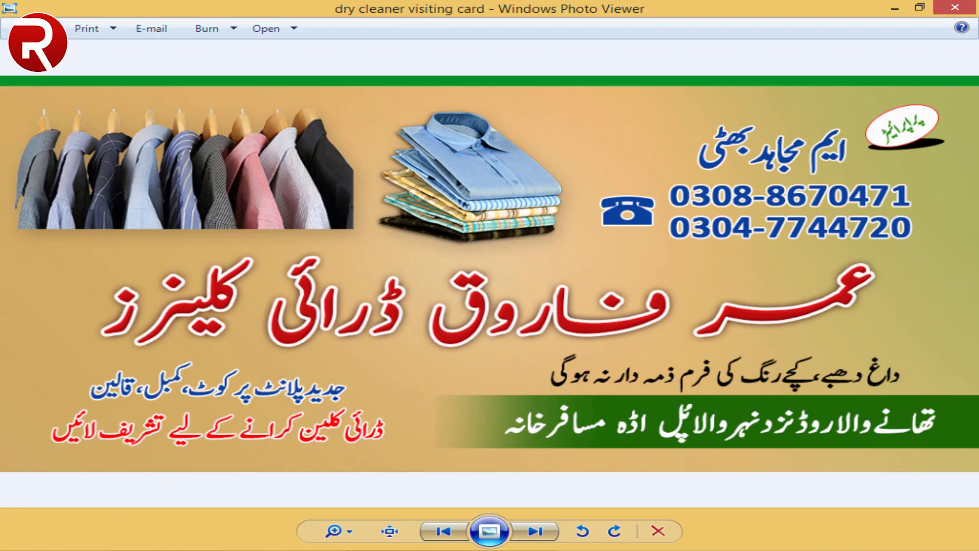
- Switch to Photoshop and start a new document with its width and height measured in inches
click(127, 550)
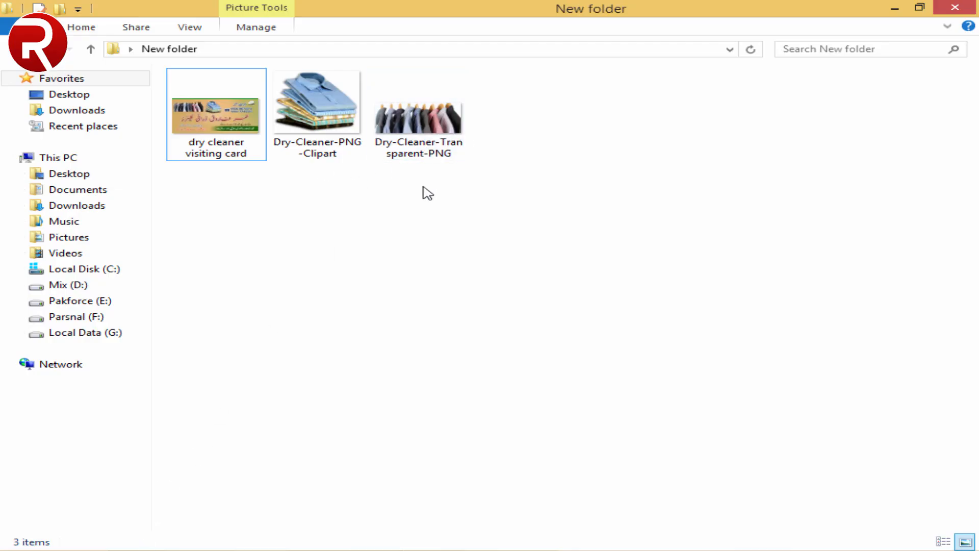
click(395, 549)
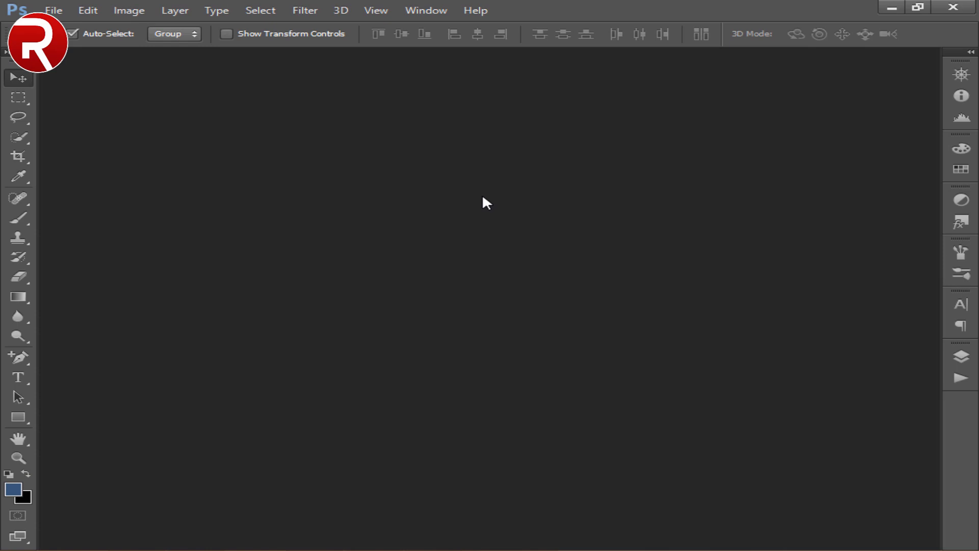
click(54, 11)
click(74, 27)
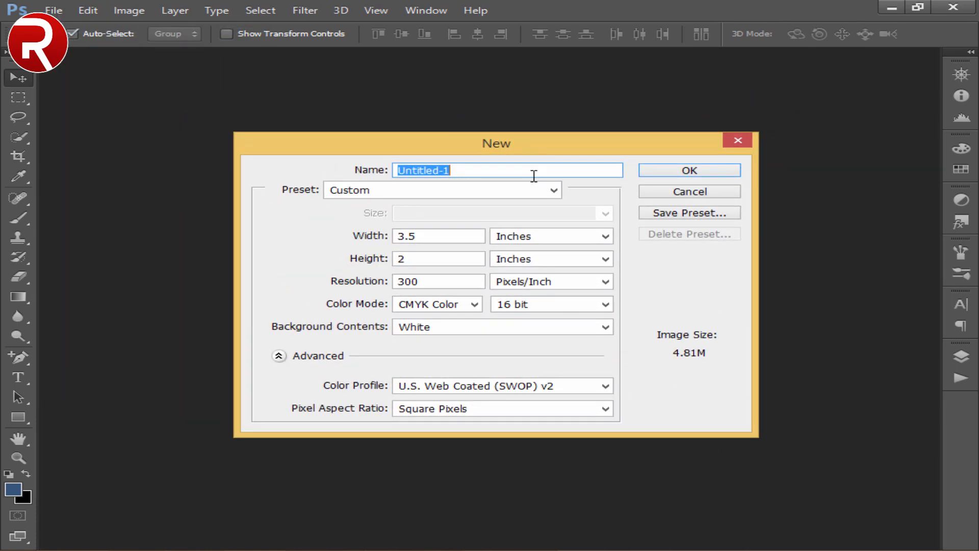
click(553, 237)
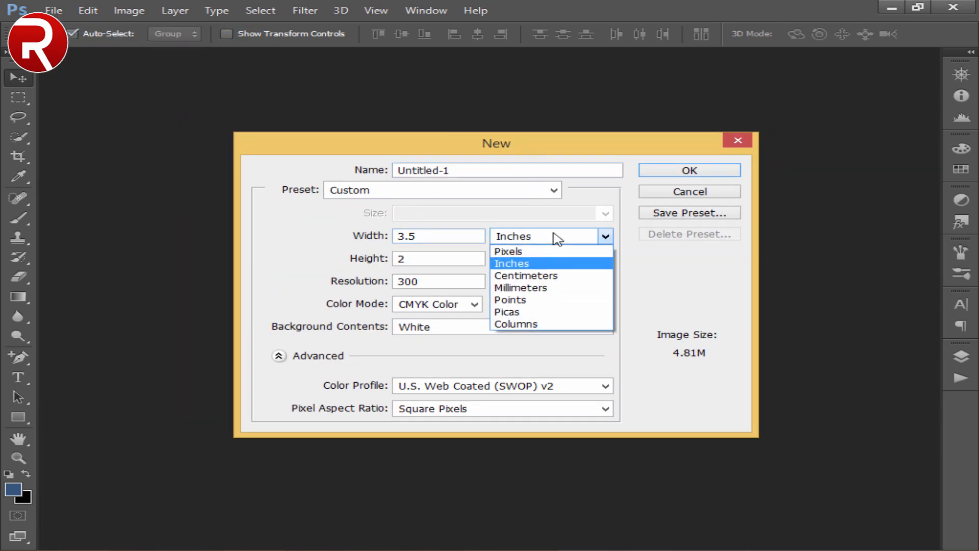
click(530, 265)
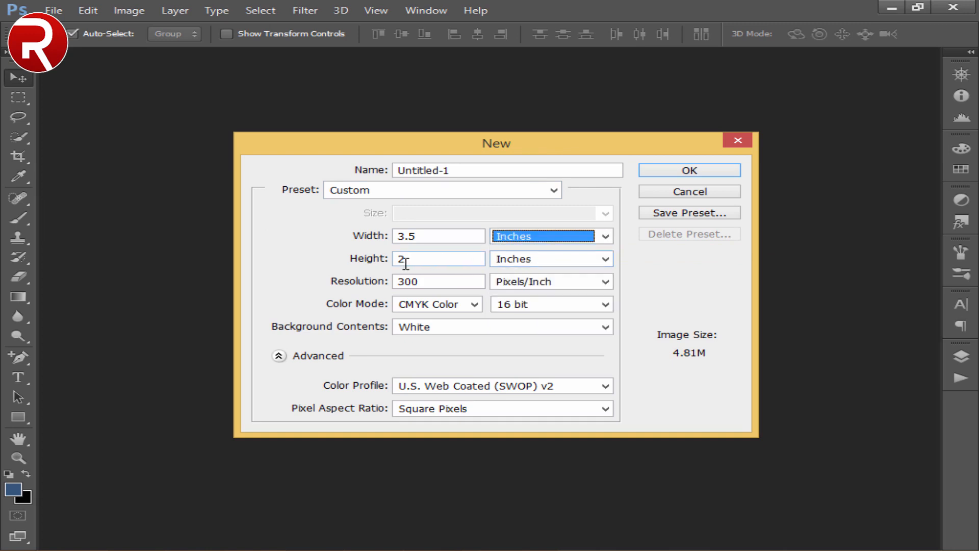
click(533, 261)
click(535, 265)
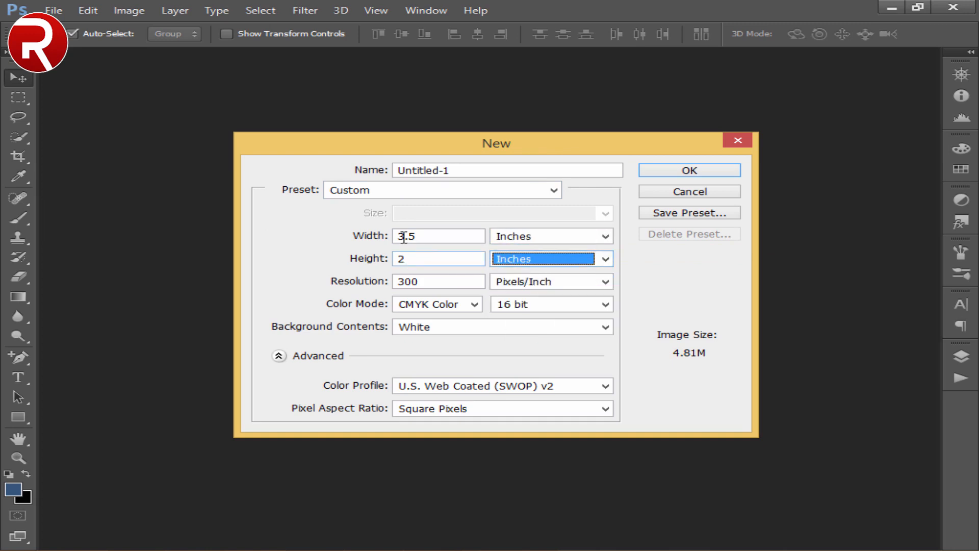
- Set the new document's width to 3.5 inches, height to 2 inches and resolution to 300 pixels/inch
click(439, 236)
drag(439, 236, 329, 225)
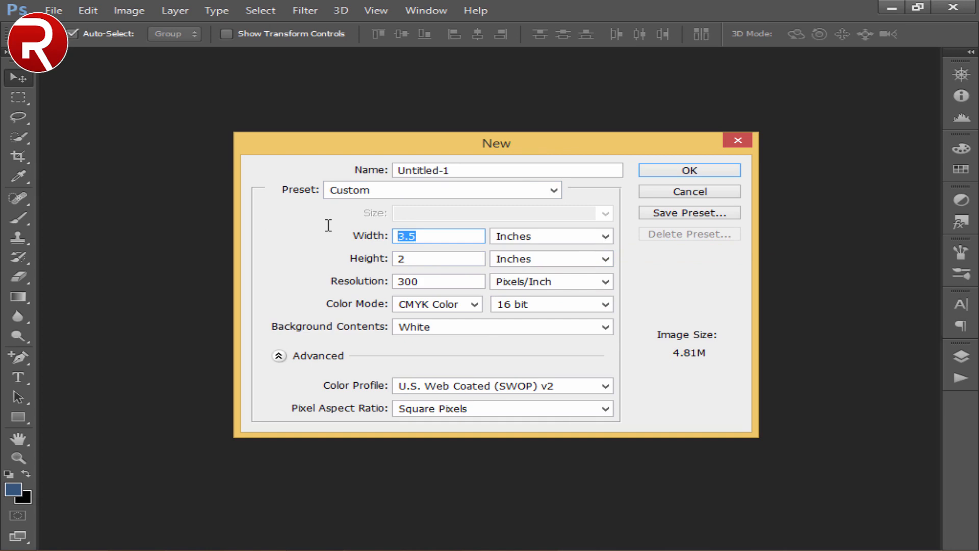
text(3.5)
drag(422, 258, 324, 247)
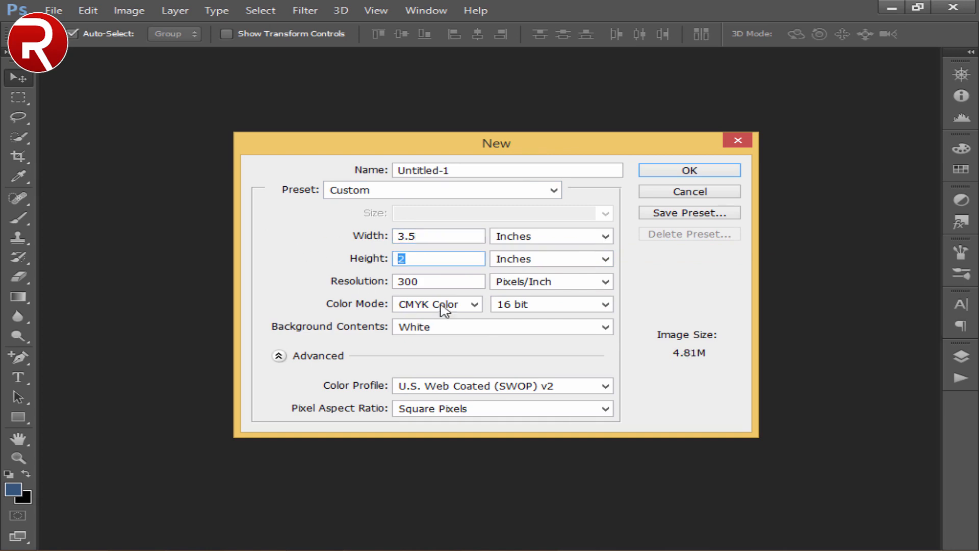
drag(411, 281, 335, 273)
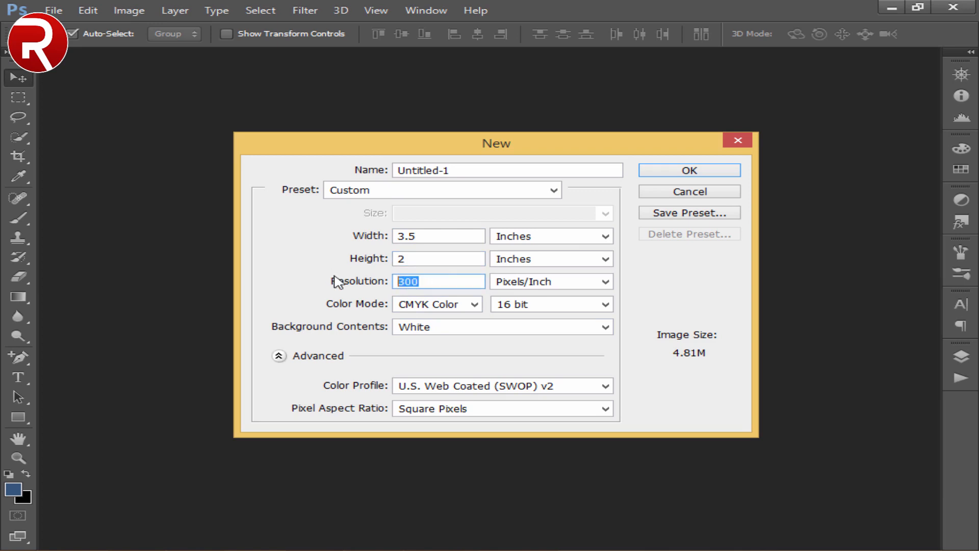
- Give the new document CMYK Color mode, 16 bit depth and white background contents, and create it
click(459, 305)
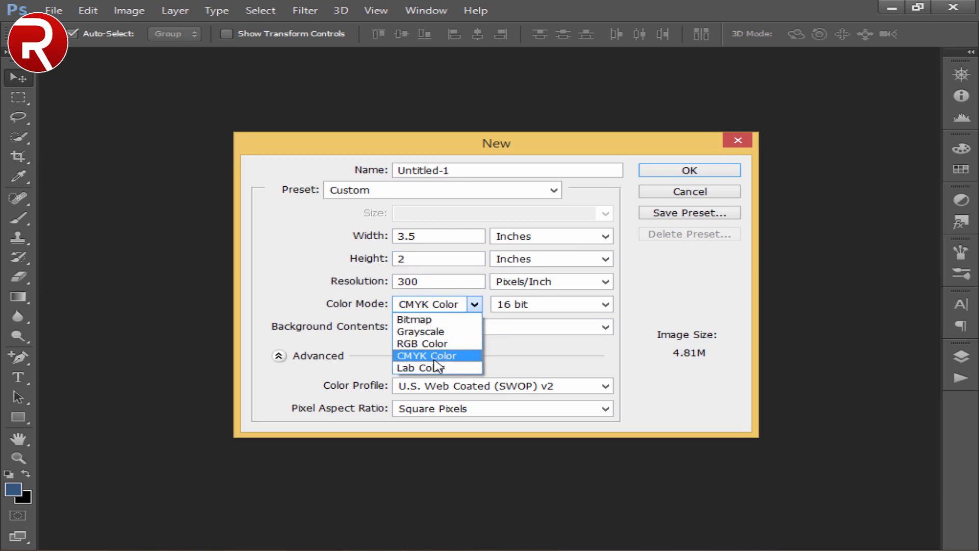
click(461, 357)
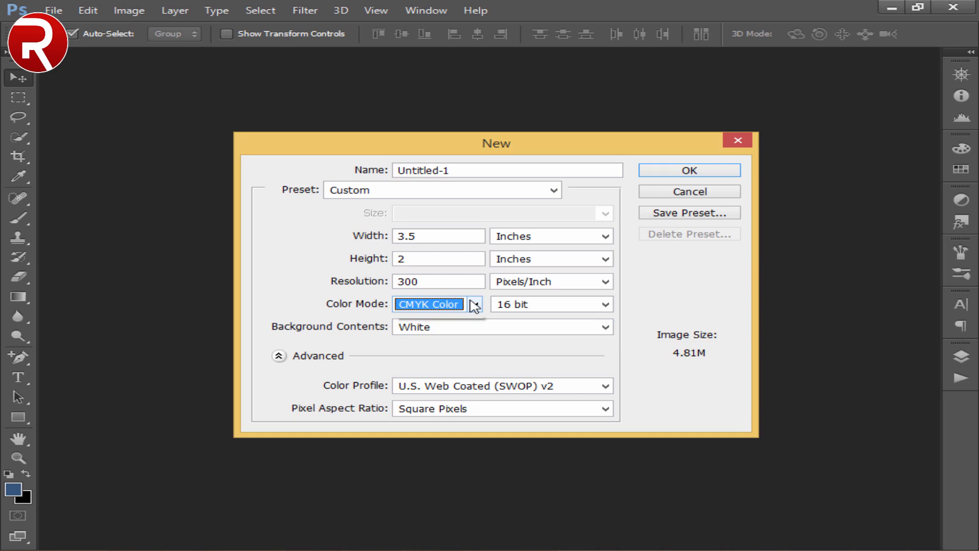
click(474, 305)
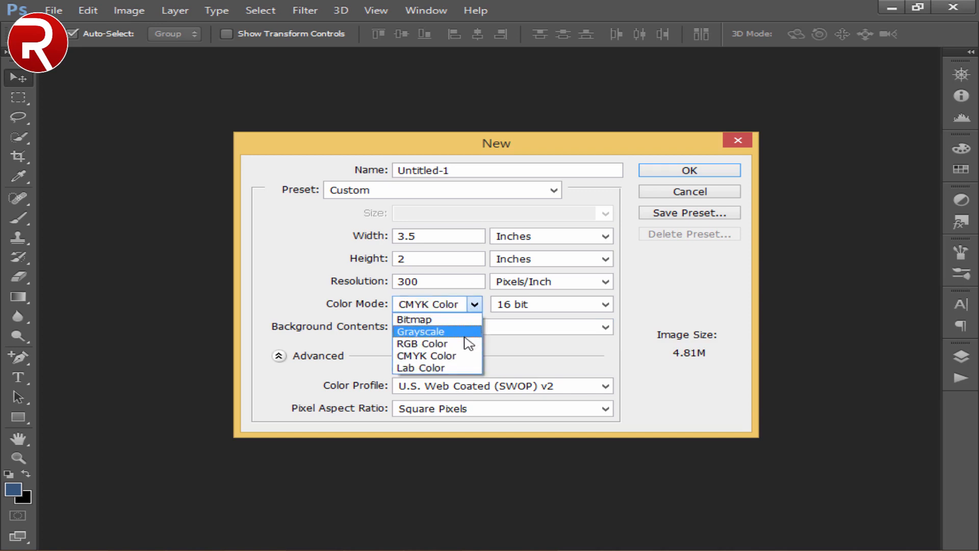
click(453, 360)
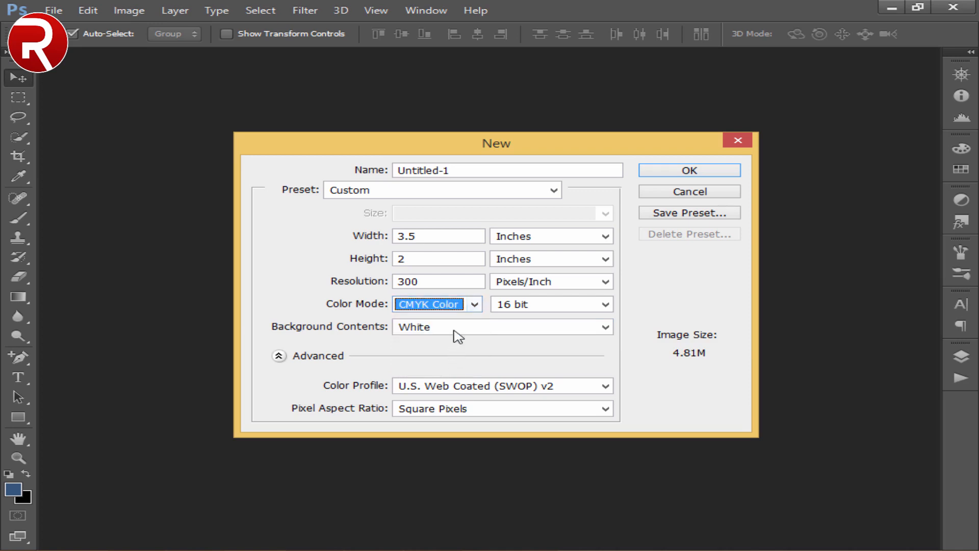
click(565, 306)
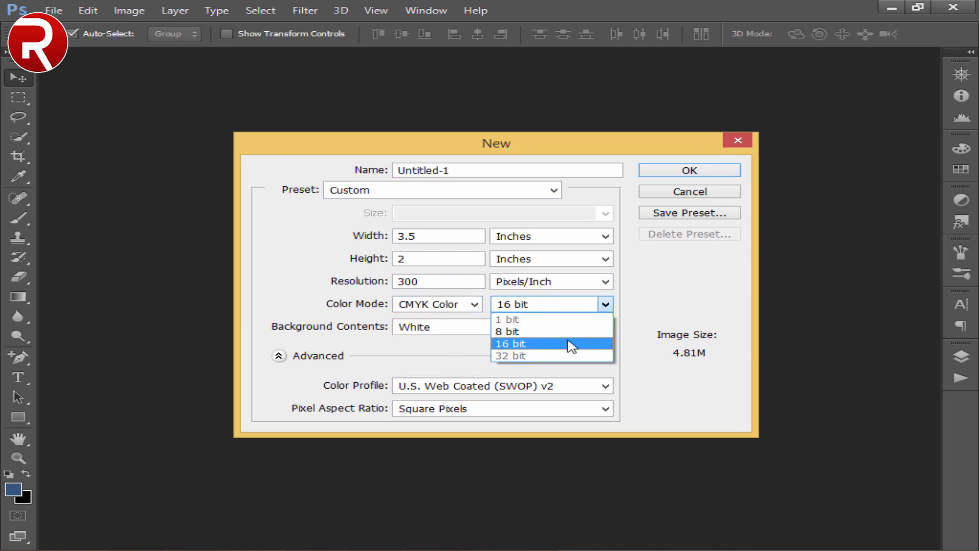
click(571, 345)
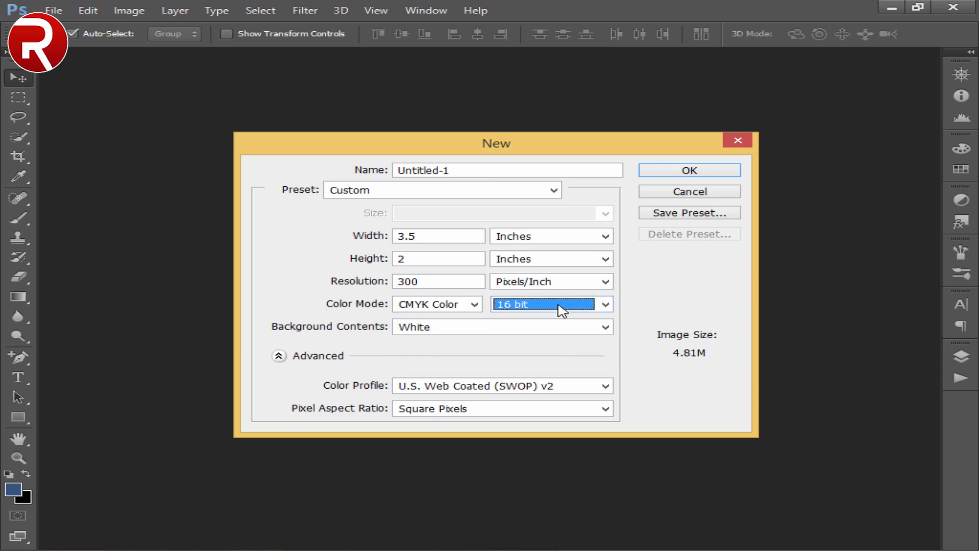
click(511, 330)
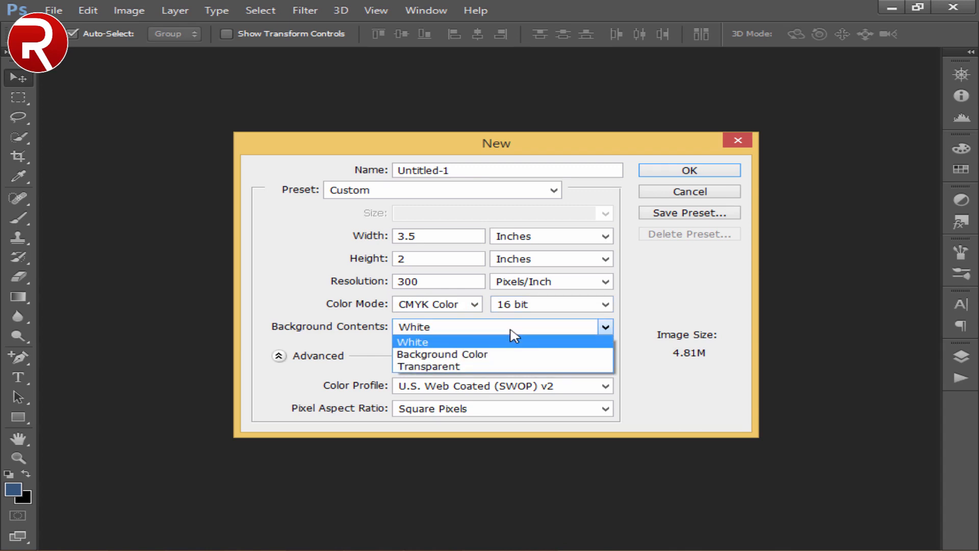
click(511, 330)
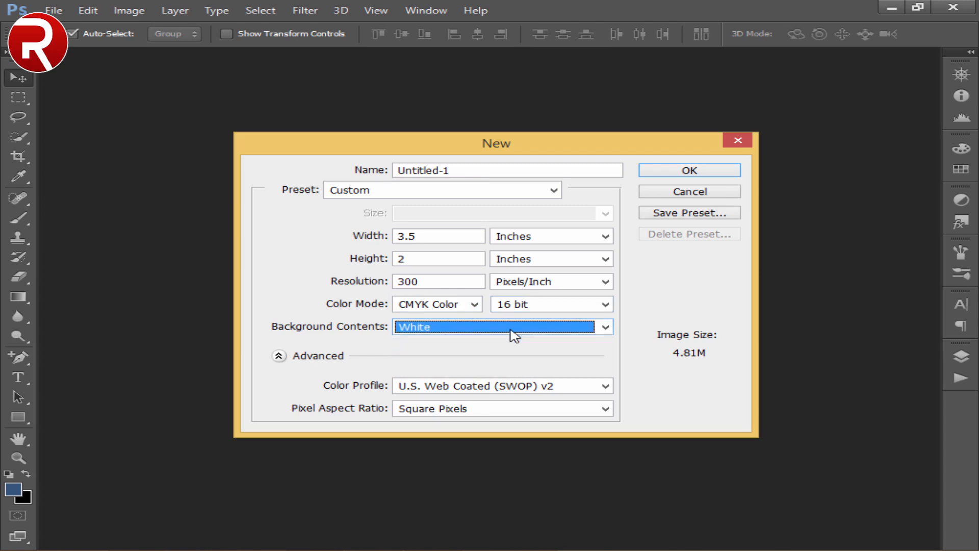
click(662, 174)
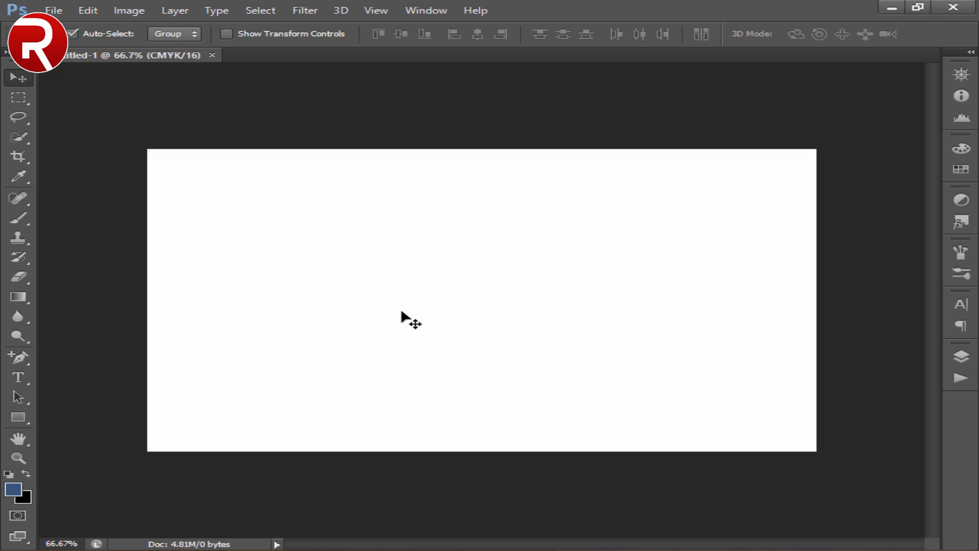
- Set the foreground color to the golden yellow d6b812
click(15, 491)
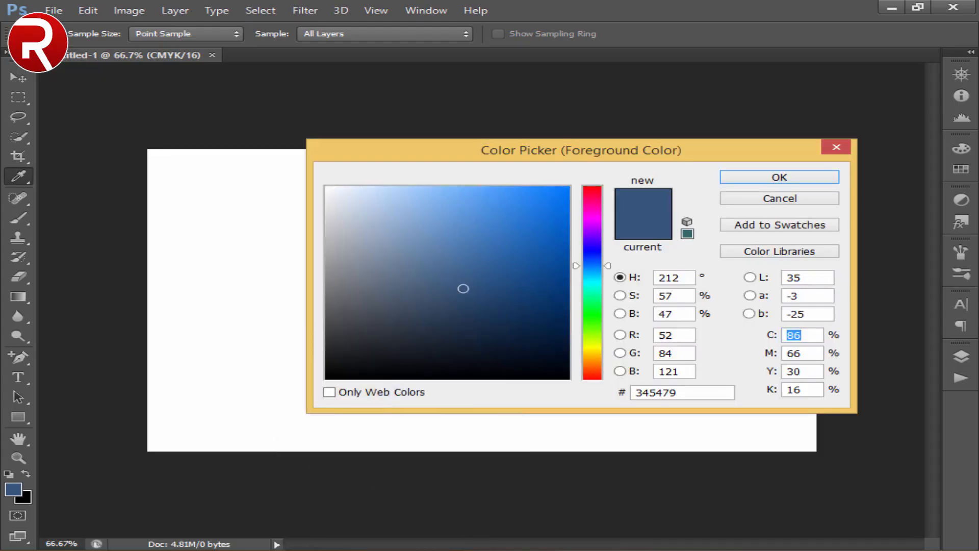
click(592, 352)
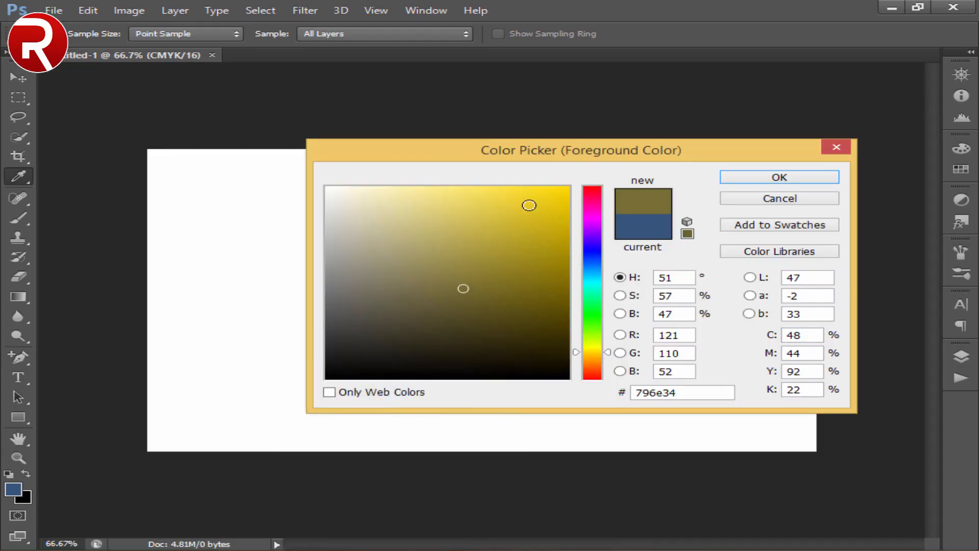
click(529, 199)
click(549, 217)
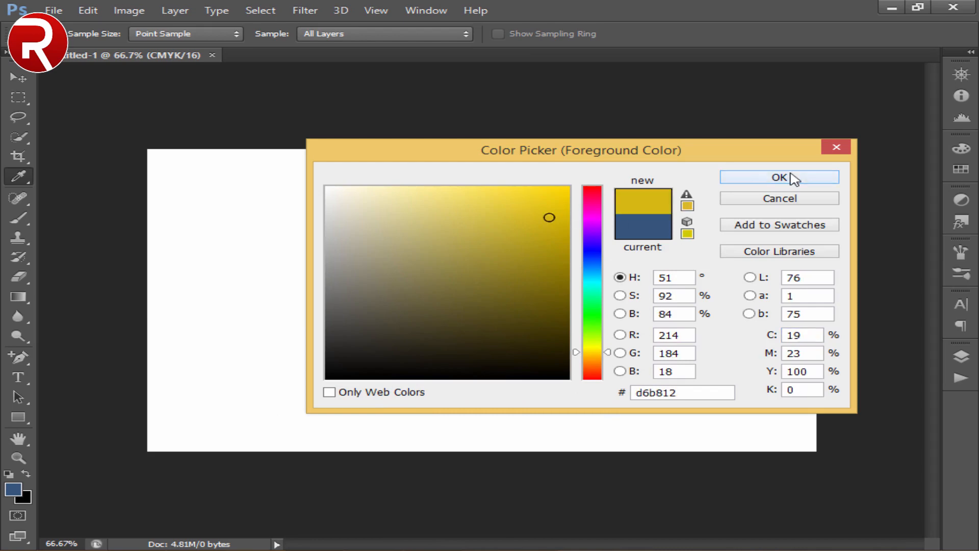
click(792, 178)
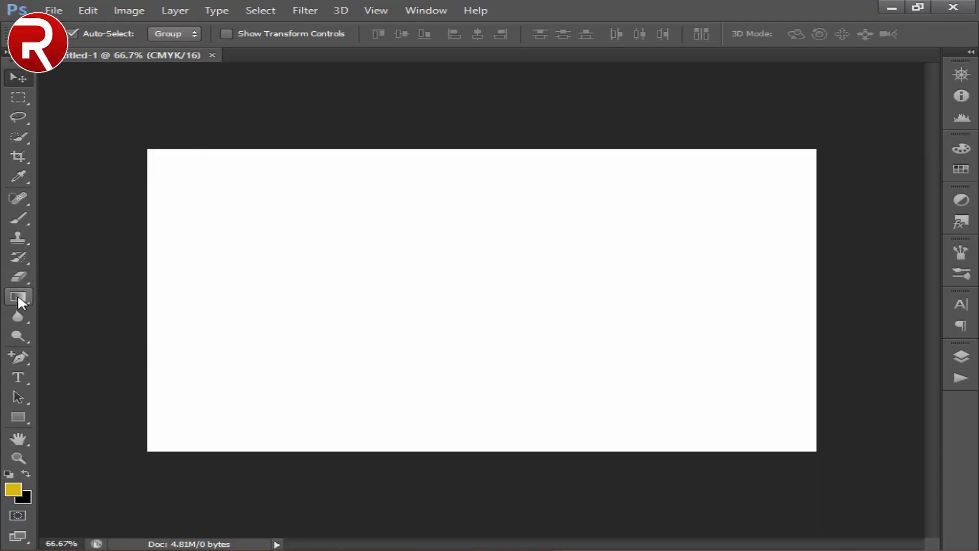
- Fill the whole background with the yellow foreground color using the Paint Bucket tool
drag(17, 296, 67, 323)
click(78, 307)
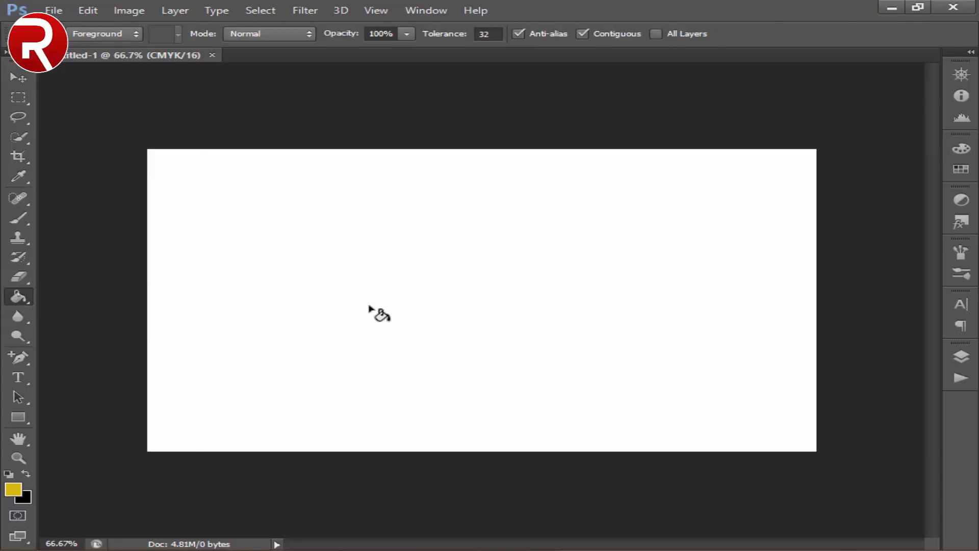
click(372, 310)
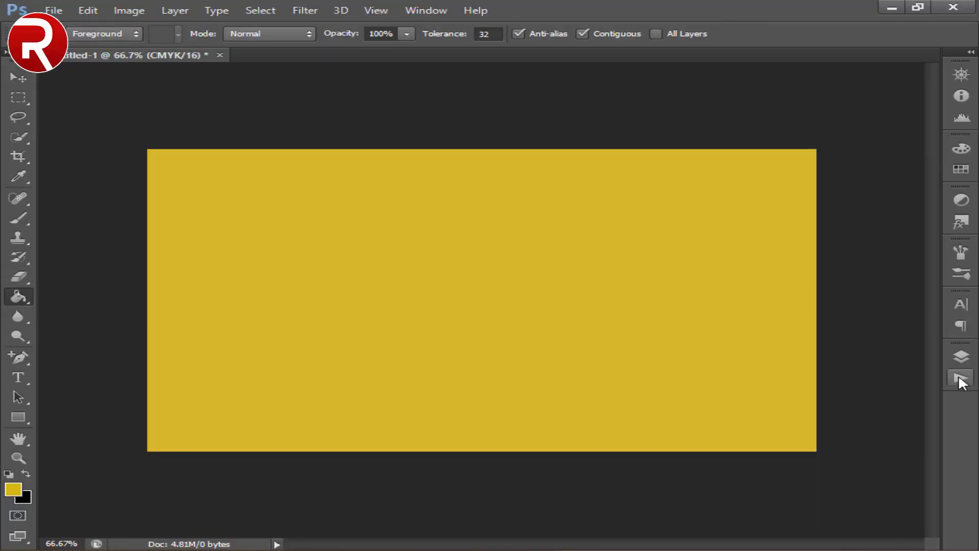
- Add a new empty layer above the yellow background
click(961, 357)
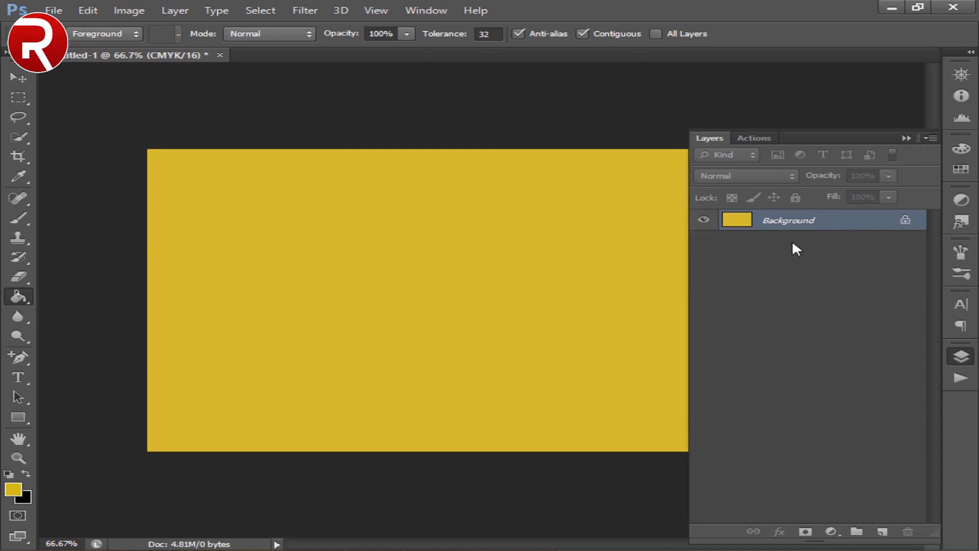
click(672, 293)
click(959, 353)
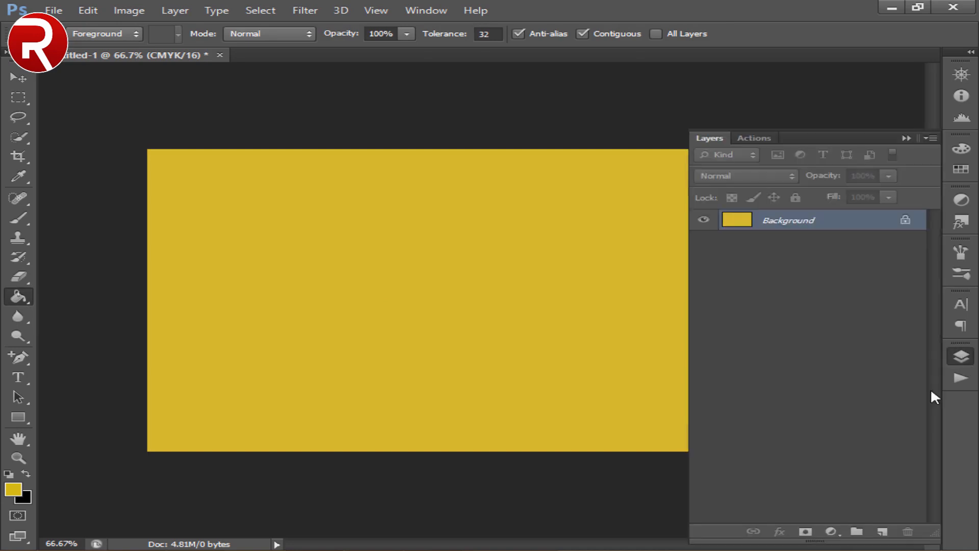
click(883, 532)
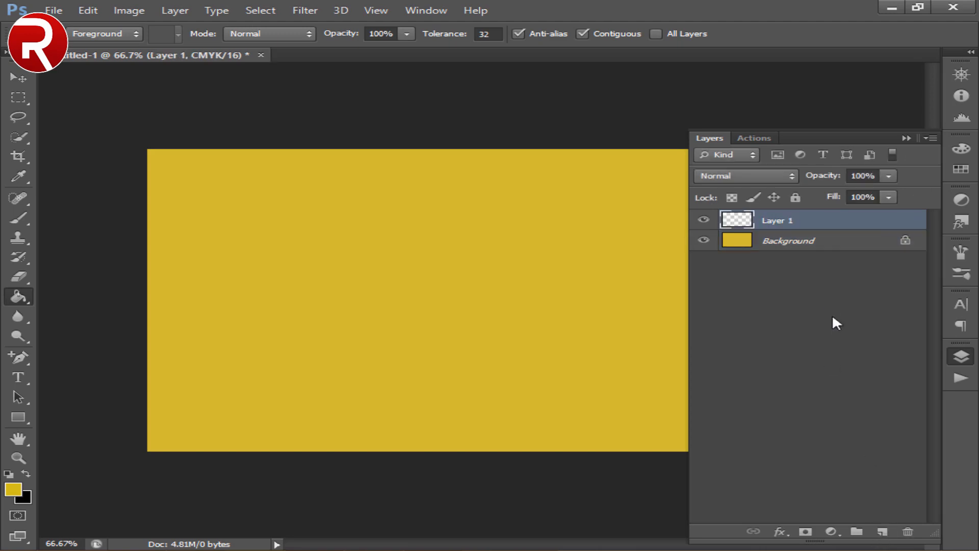
click(712, 138)
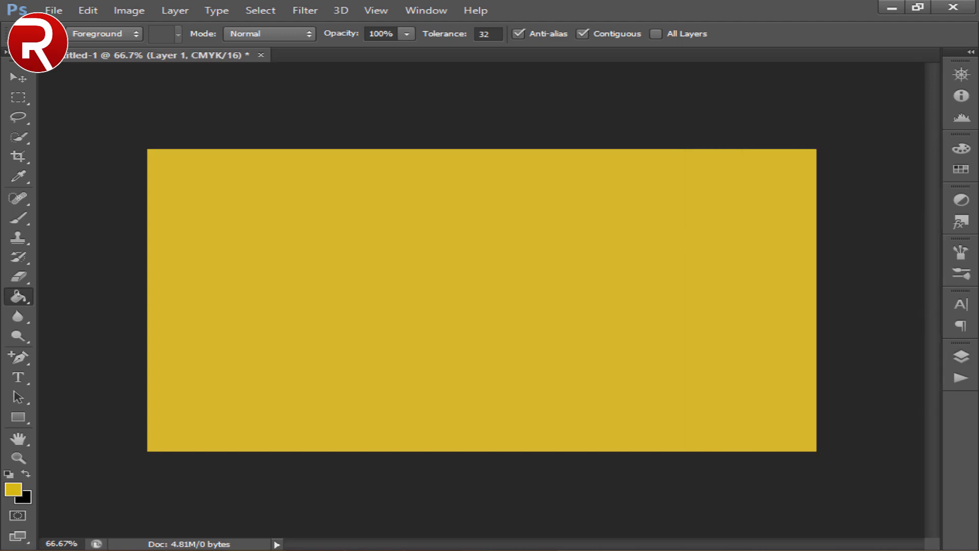
- Check the reference visiting card in Windows Photo Viewer, return to Photoshop and select the Gradient tool for the new layer
key(alt+Tab)
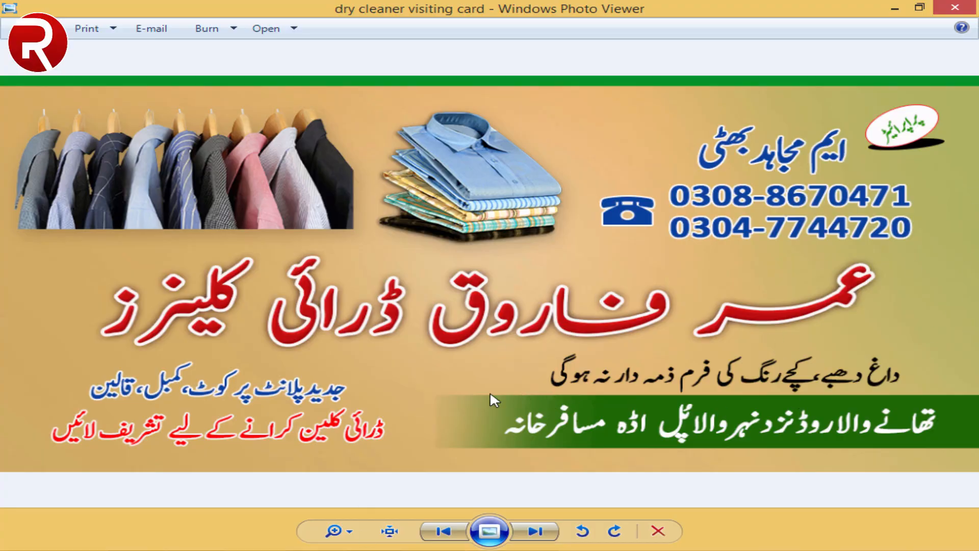
key(alt+Tab)
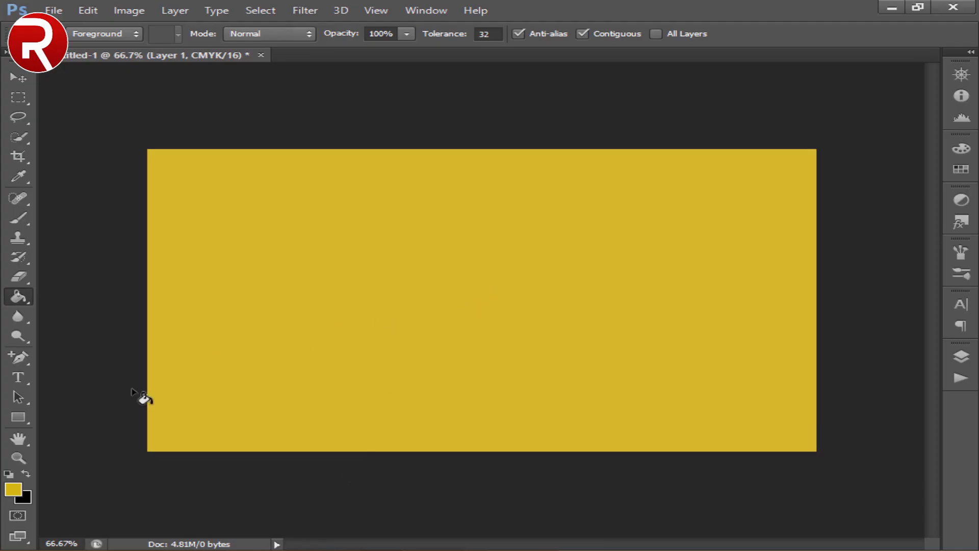
right_click(18, 301)
click(89, 299)
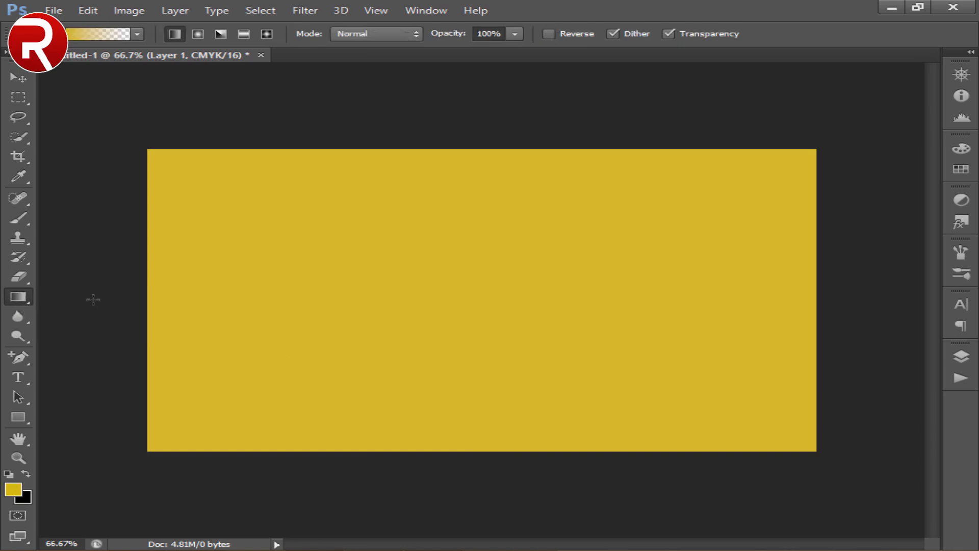
right_click(586, 225)
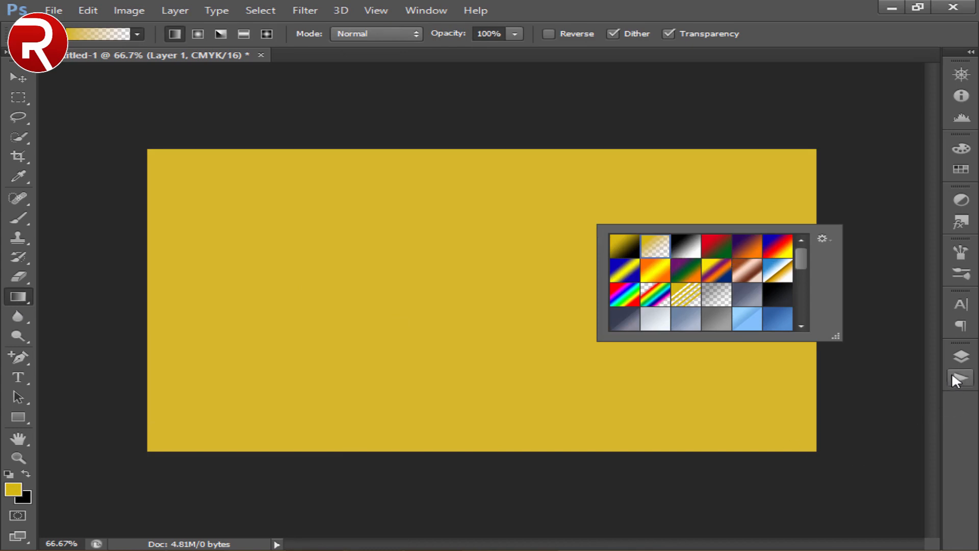
click(961, 357)
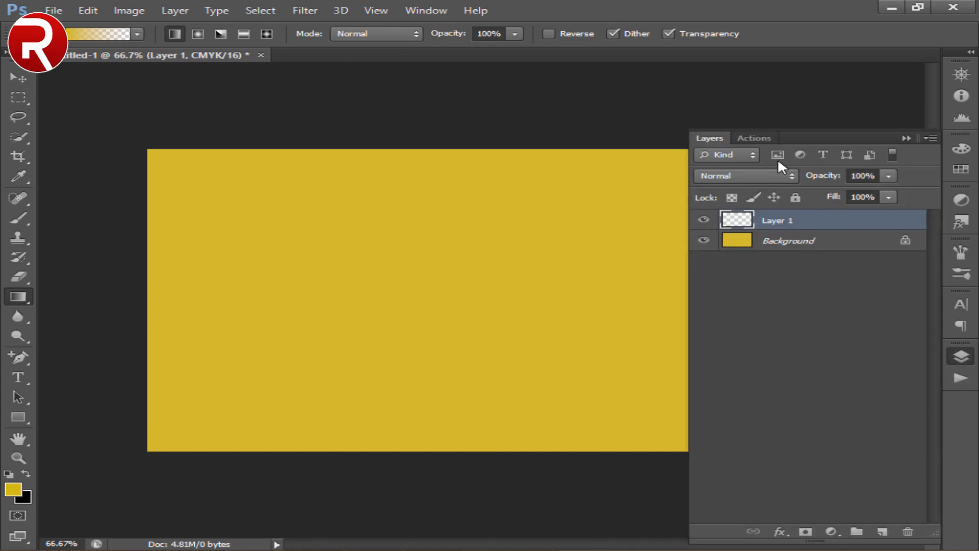
click(710, 138)
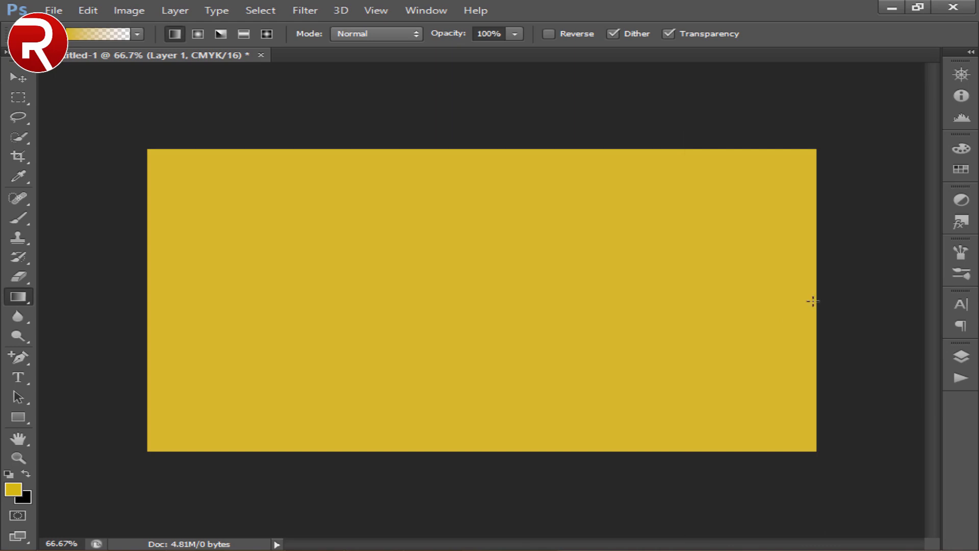
- Set the foreground color to the bright green 1bd612
click(16, 489)
click(593, 316)
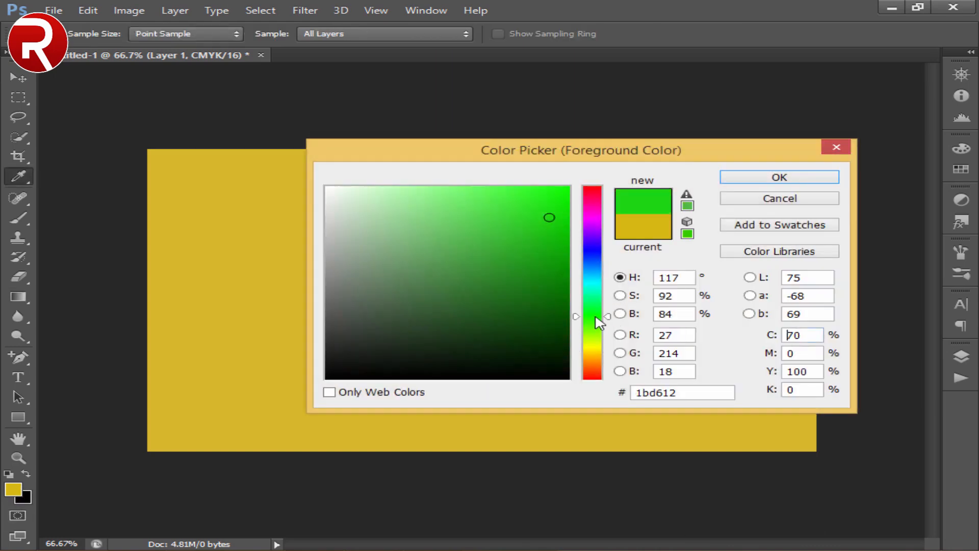
click(780, 178)
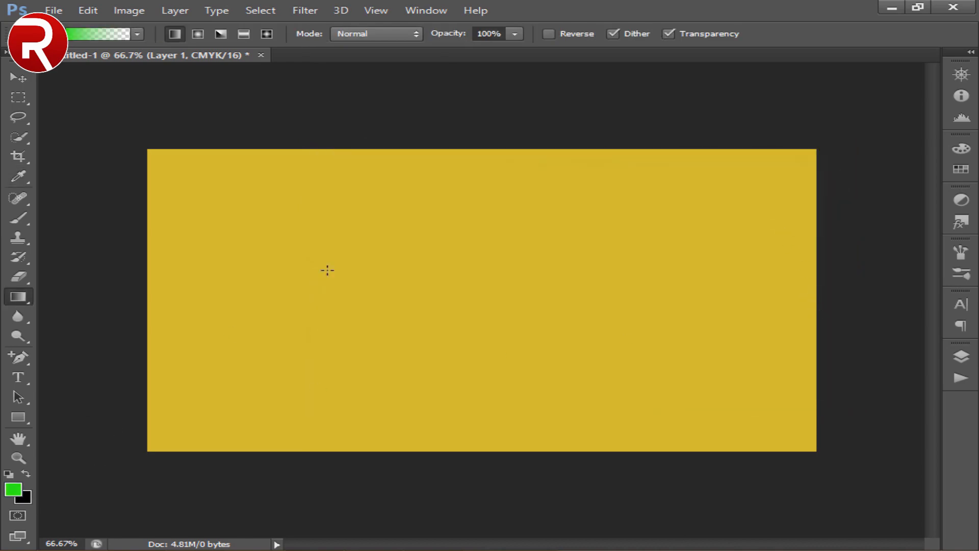
- Draw a linear green-to-transparent gradient across Layer 1 from the card's right edge to just beyond its left edge
right_click(395, 213)
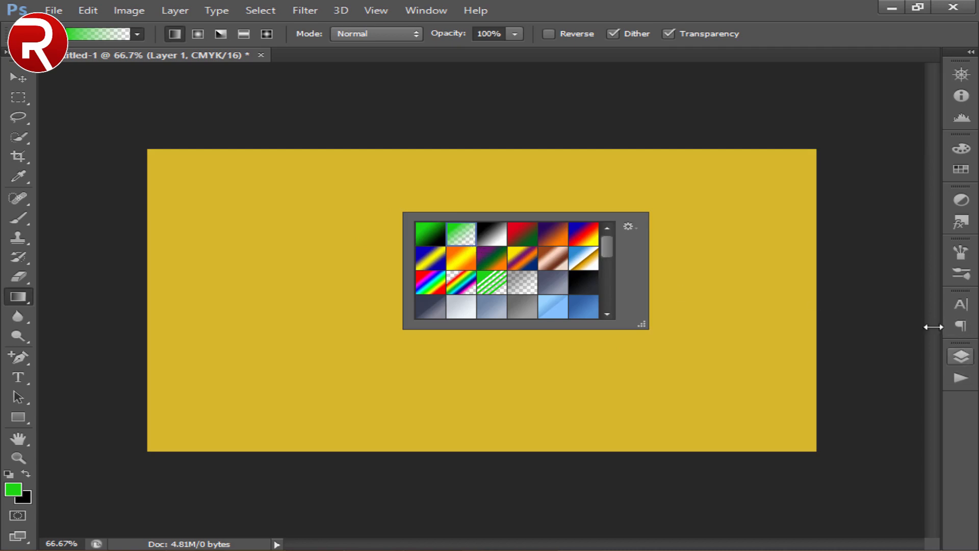
click(810, 298)
drag(815, 294, 120, 292)
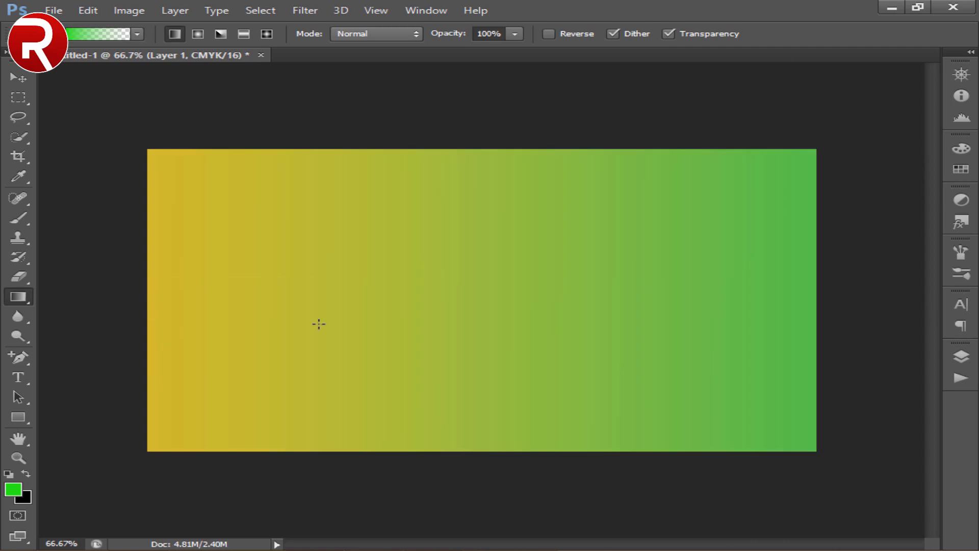
- Lower the opacity of the green gradient layer to 49%
click(965, 353)
drag(823, 176, 788, 178)
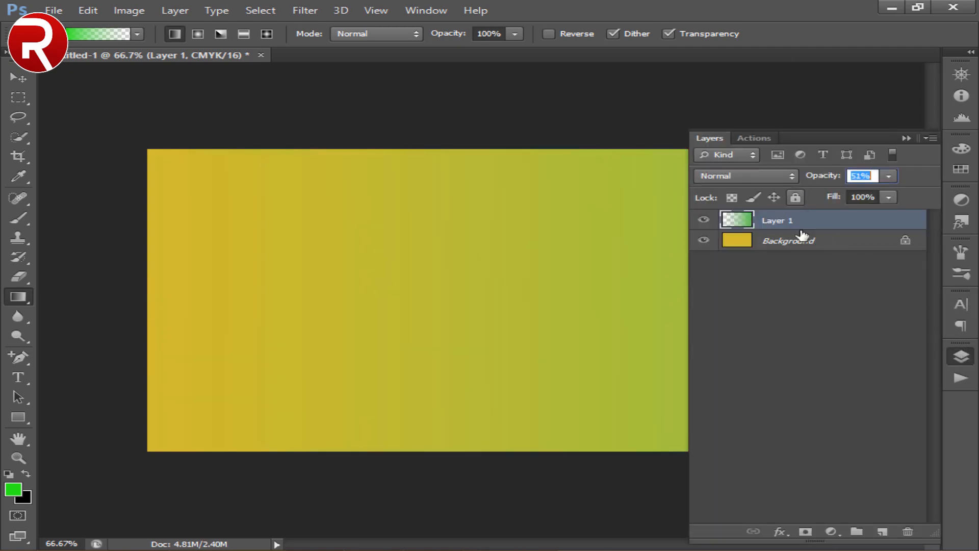
scroll(809, 313, down, 20)
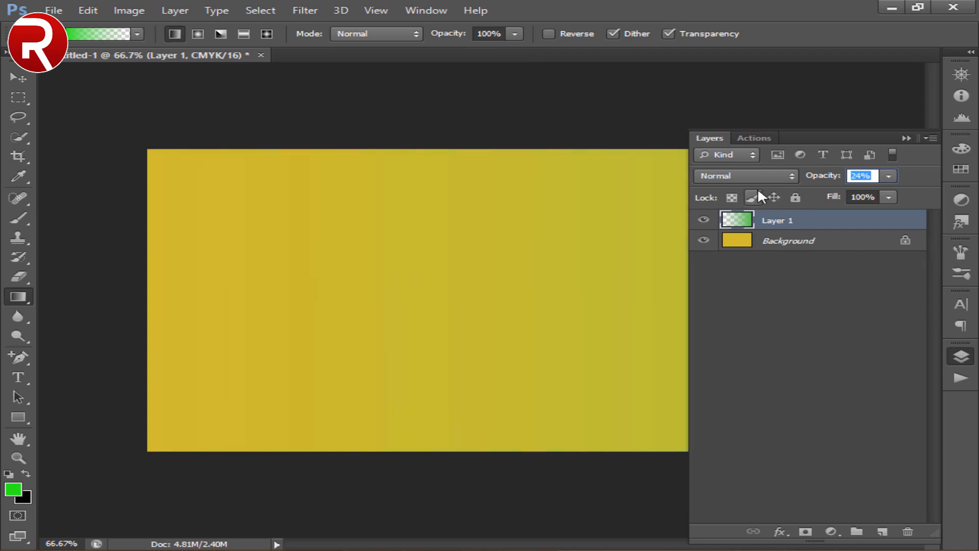
click(723, 137)
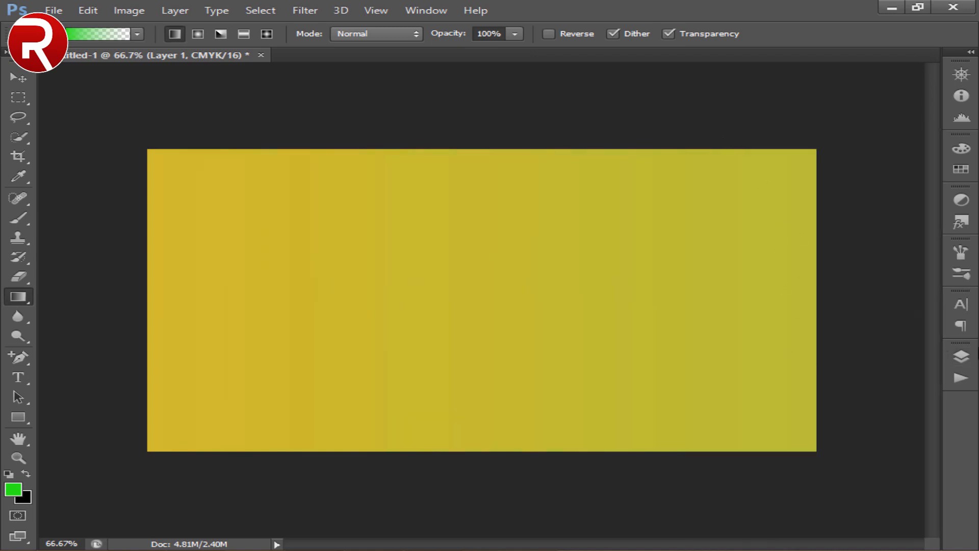
click(961, 356)
scroll(909, 188, up, 10)
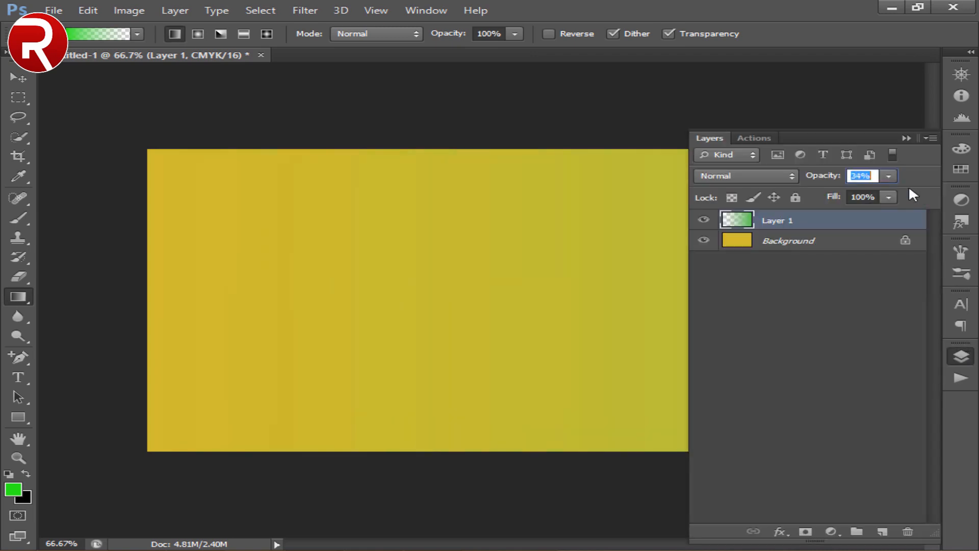
click(906, 138)
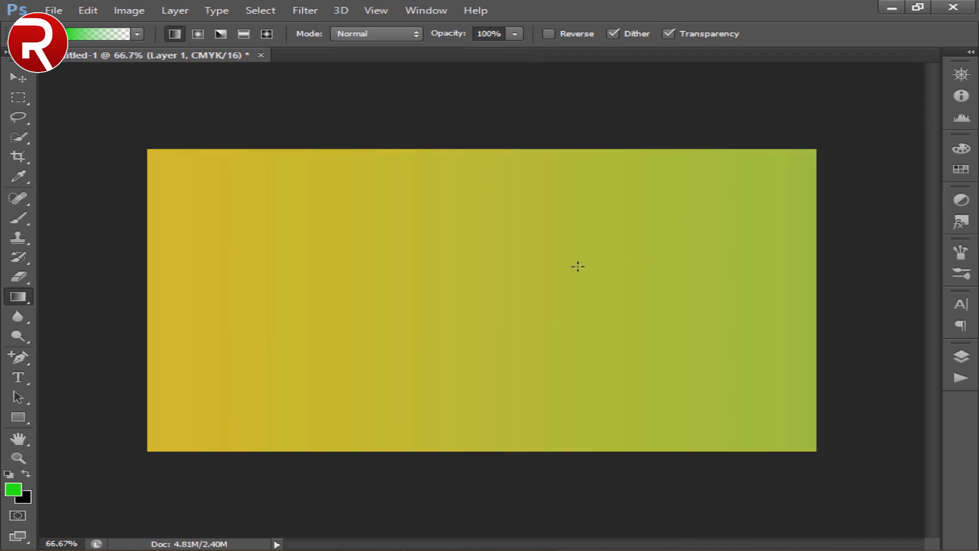
- Change the foreground color to a light, pale yellow
click(13, 489)
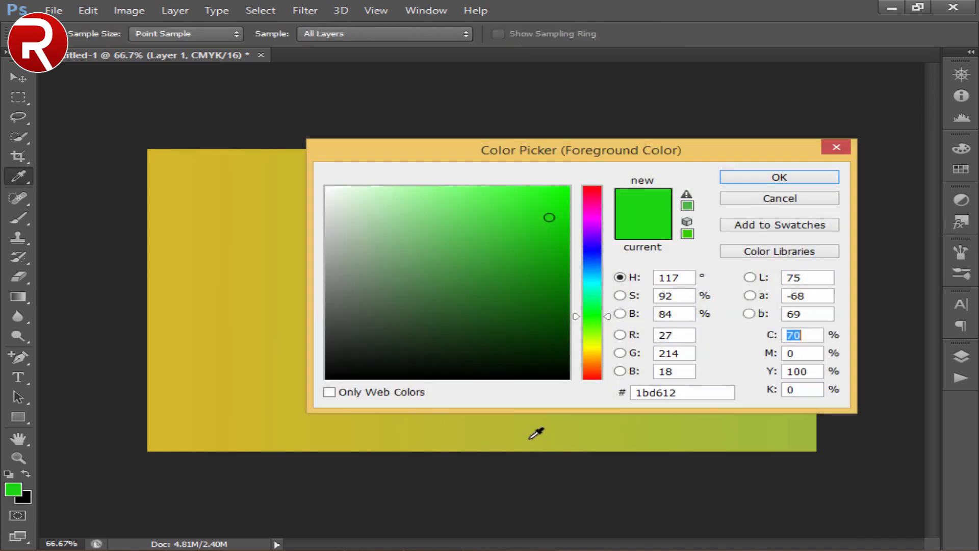
click(592, 350)
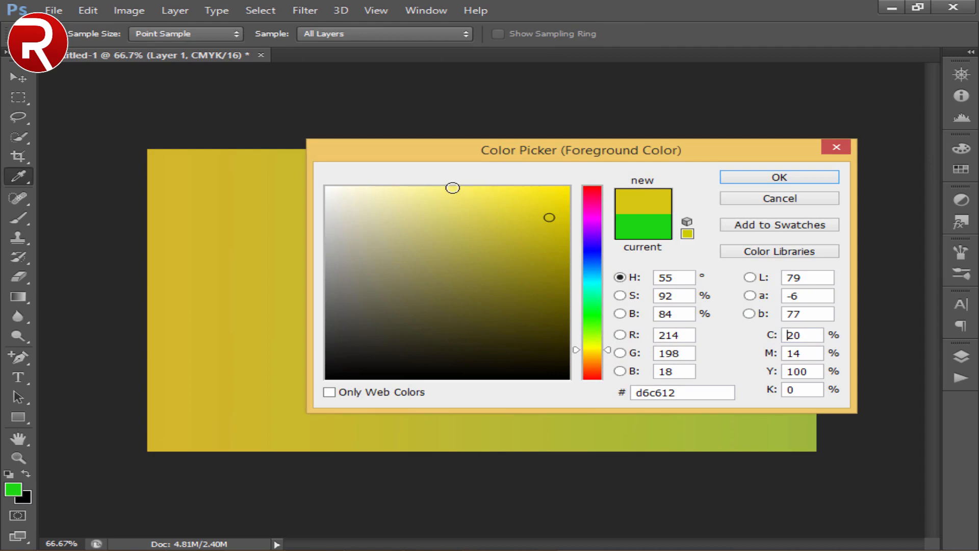
click(452, 188)
key(Return)
- Add a new layer and draw a pale yellow-to-transparent gradient on it diagonally from the card's top-left to its bottom-right corner
click(961, 356)
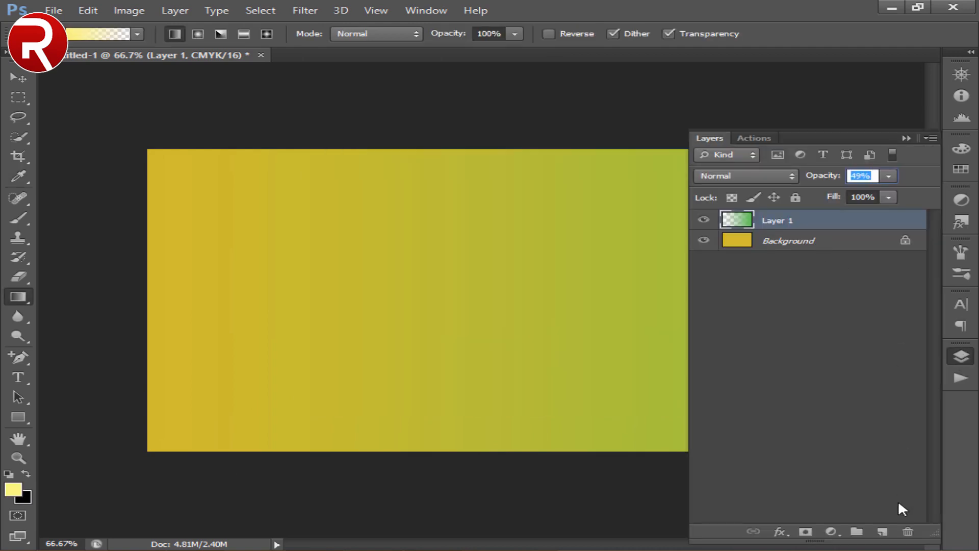
click(882, 535)
click(730, 135)
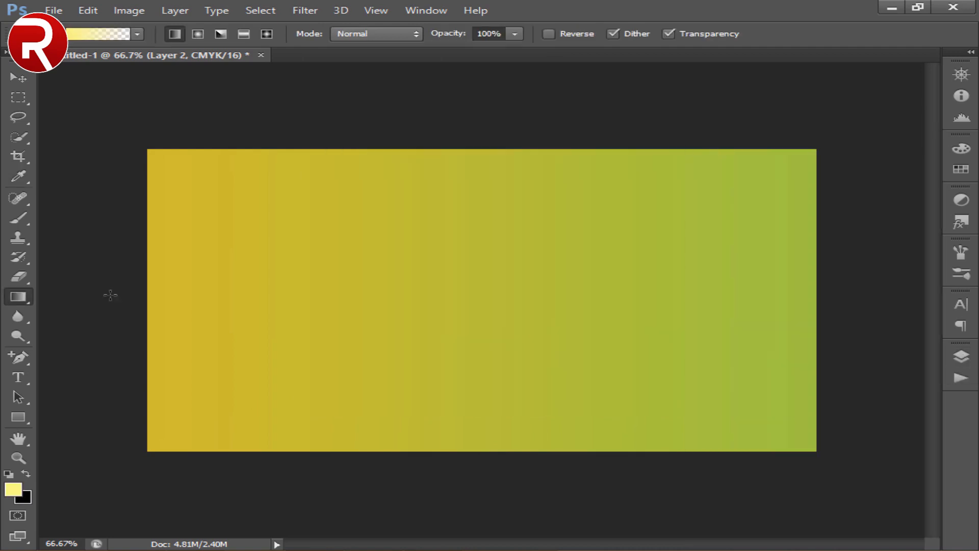
right_click(295, 249)
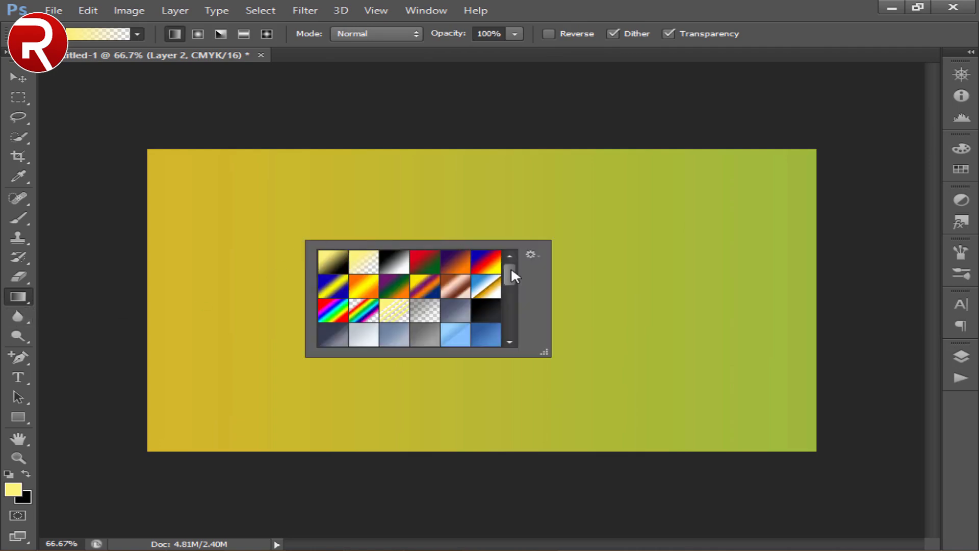
double_click(359, 266)
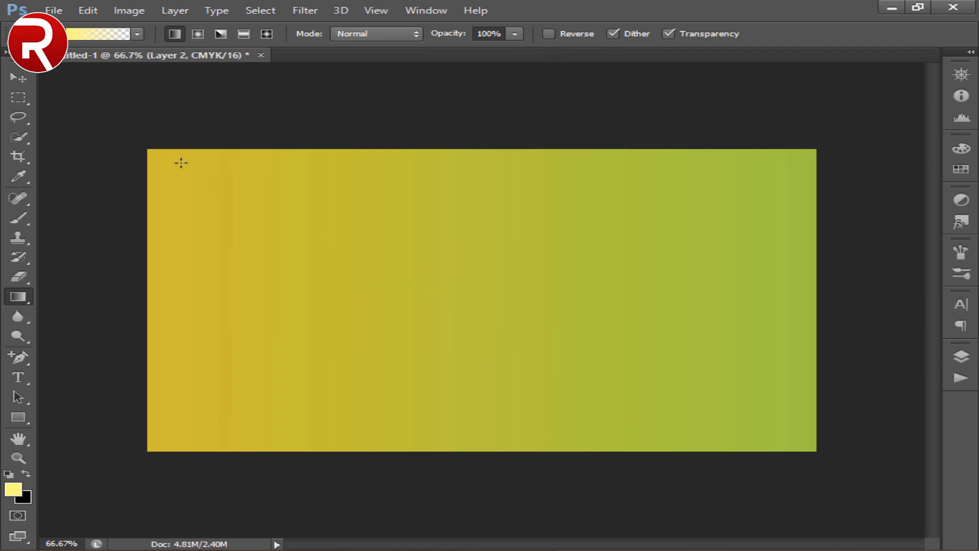
drag(150, 151, 830, 456)
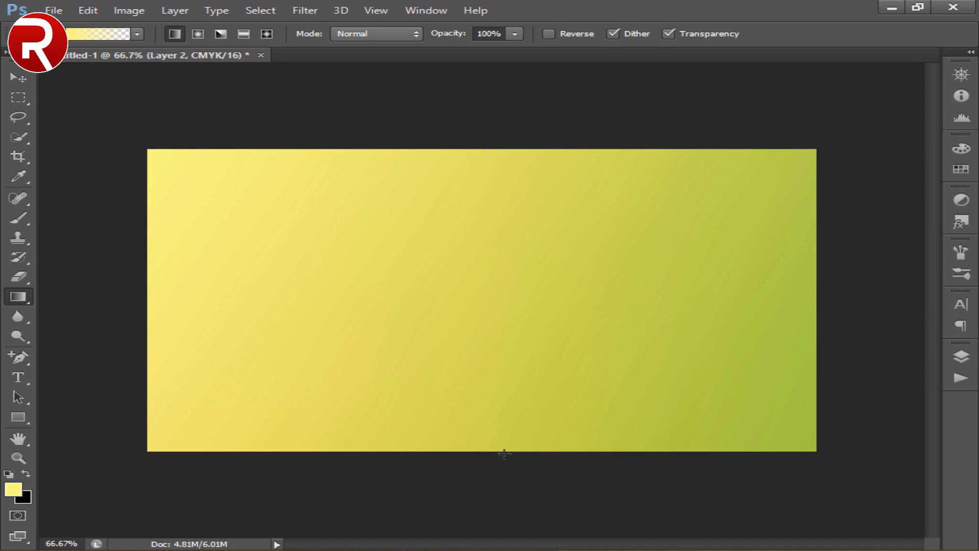
- Add a new layer above the pale yellow gradient and swap the colors so black is the foreground
click(961, 357)
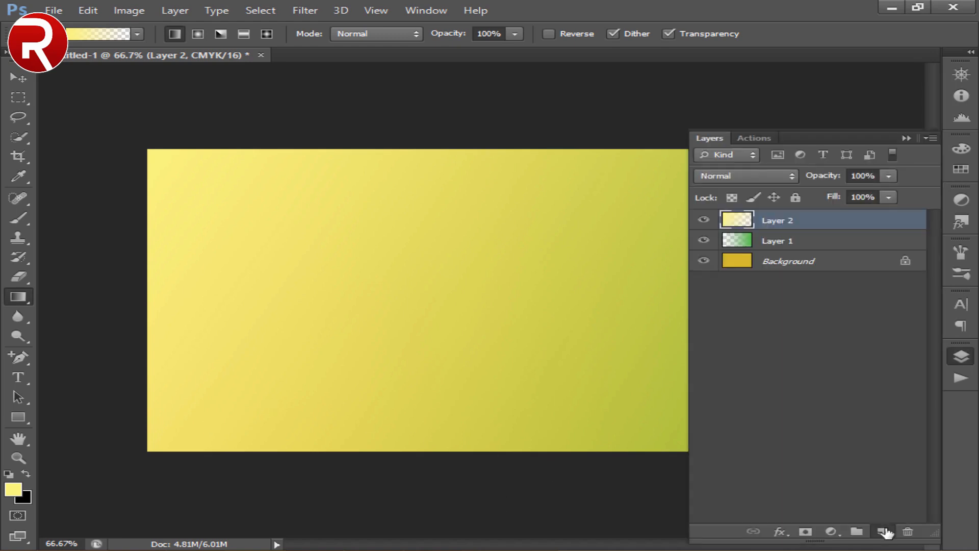
click(882, 532)
click(712, 141)
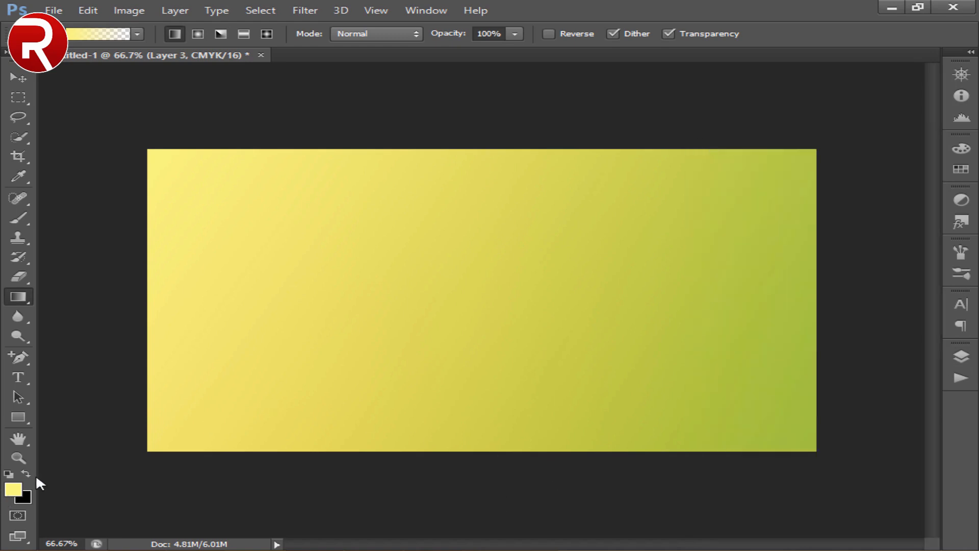
click(24, 472)
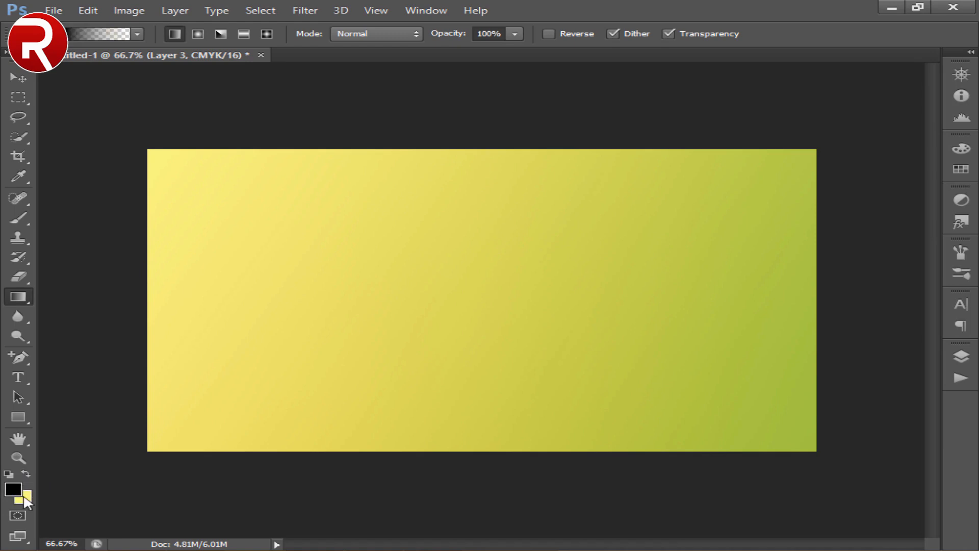
- Draw a black-to-transparent gradient on Layer 3 from the bottom-left corner up toward the top edge and lower its opacity to 22%
right_click(343, 248)
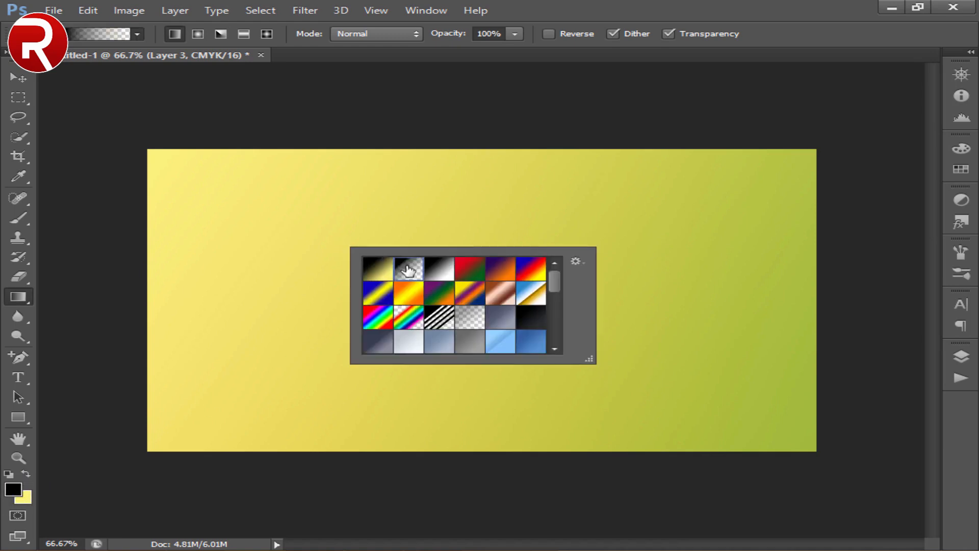
double_click(408, 270)
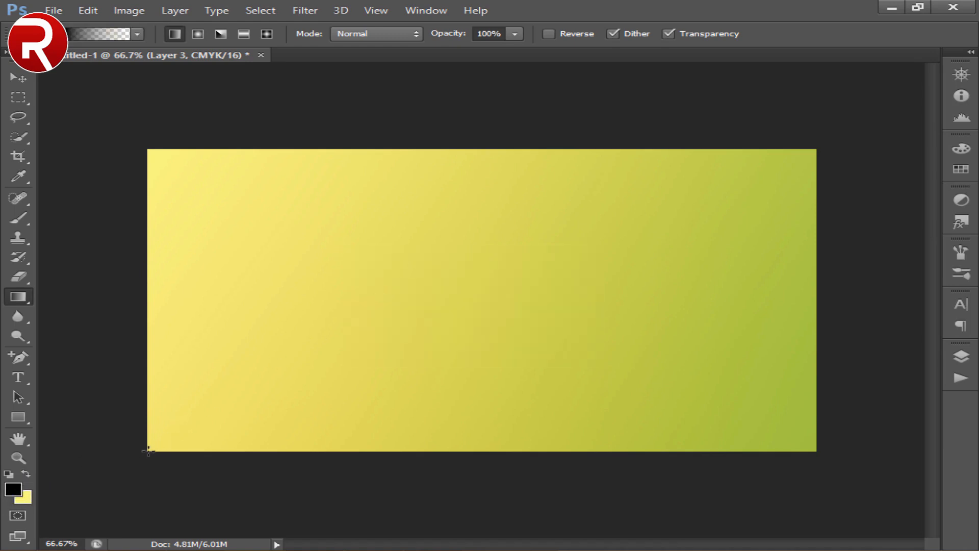
drag(152, 450, 637, 146)
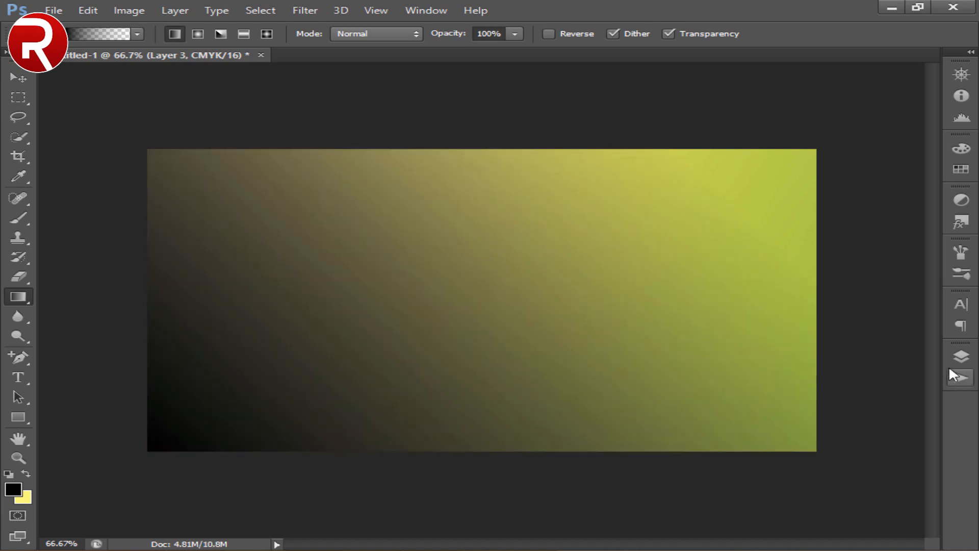
click(961, 356)
double_click(858, 174)
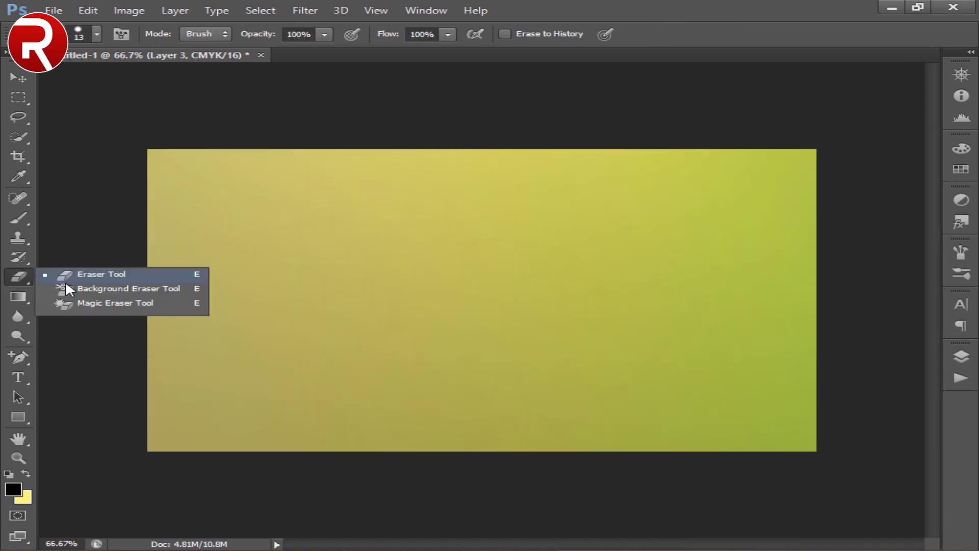
- Erase the upper part of the black gradient with a soft round 700 px Eraser, keeping the shadow in the lower-left corner
click(66, 273)
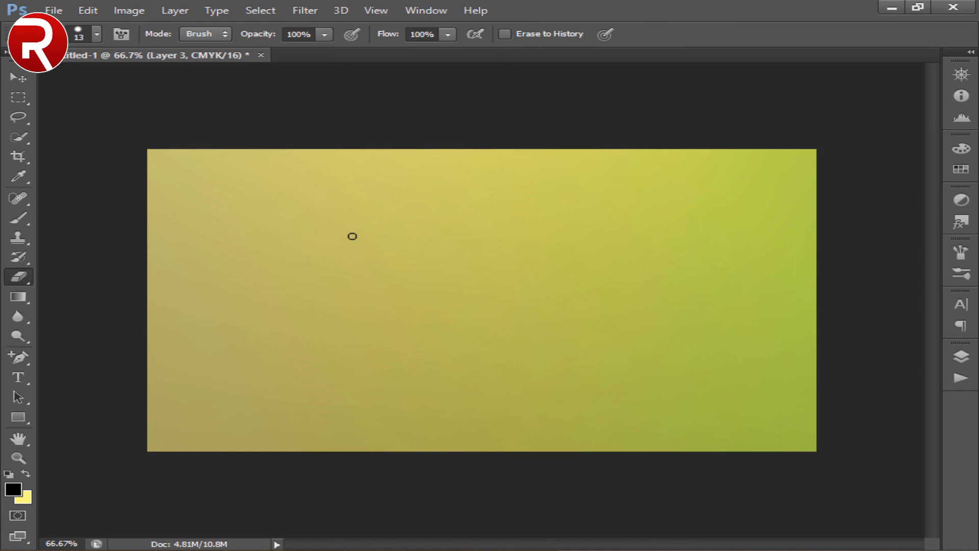
key(bracketright)
key(bracketright)
key(bracketright)
key(bracketright)
key(bracketright)
key(bracketright)
key(bracketright)
key(bracketright)
key(bracketright)
key(bracketright)
key(bracketright)
key(bracketright)
key(bracketright)
key(bracketright)
key(bracketright)
key(bracketright)
key(bracketright)
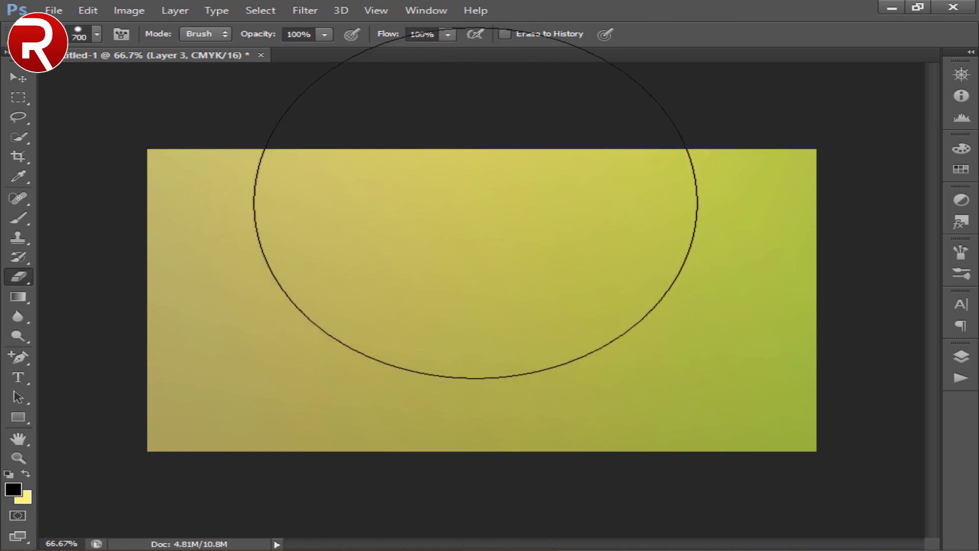
right_click(513, 164)
double_click(531, 263)
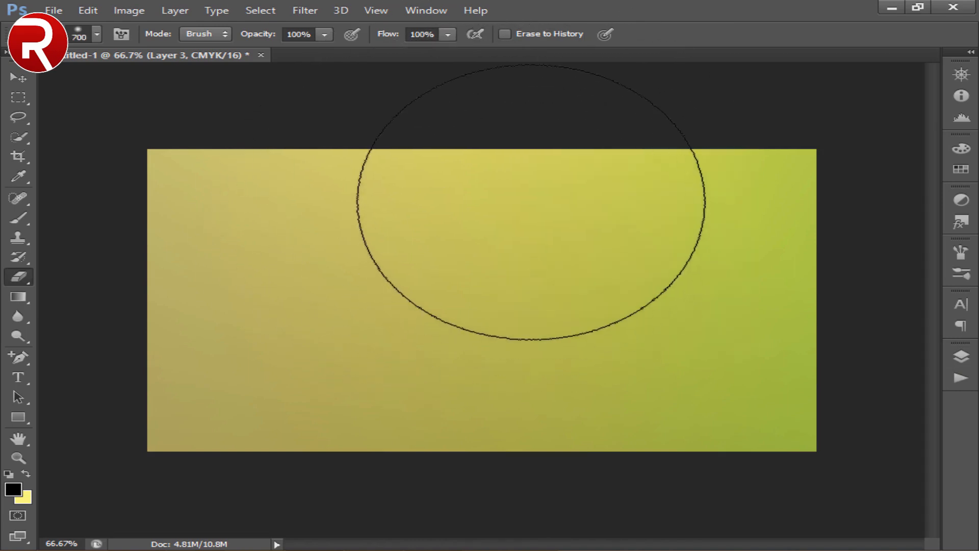
mouse_move(531, 192)
mouse_down()
mouse_move(306, 163)
mouse_move(209, 134)
mouse_up()
click(19, 80)
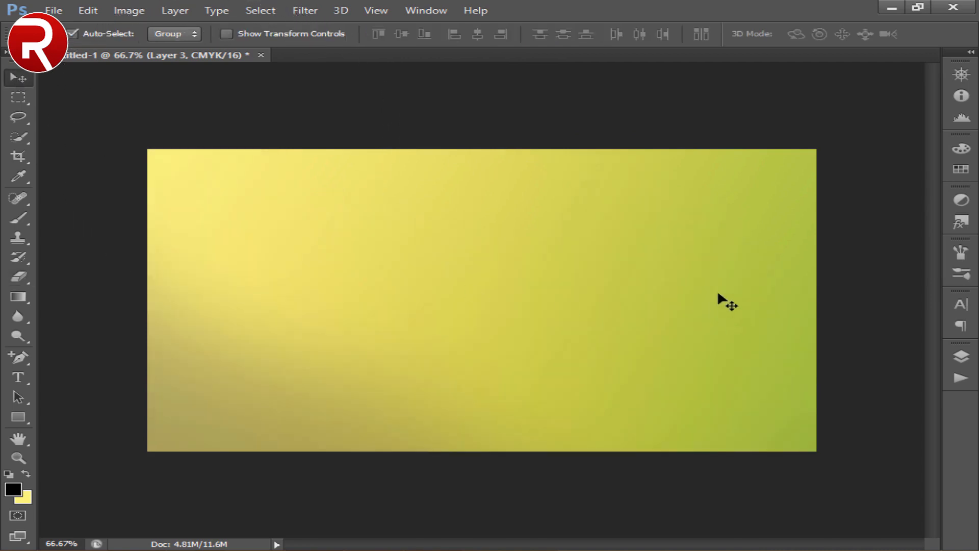
- Add a new layer above the shadow layer and set the foreground color to white
click(950, 358)
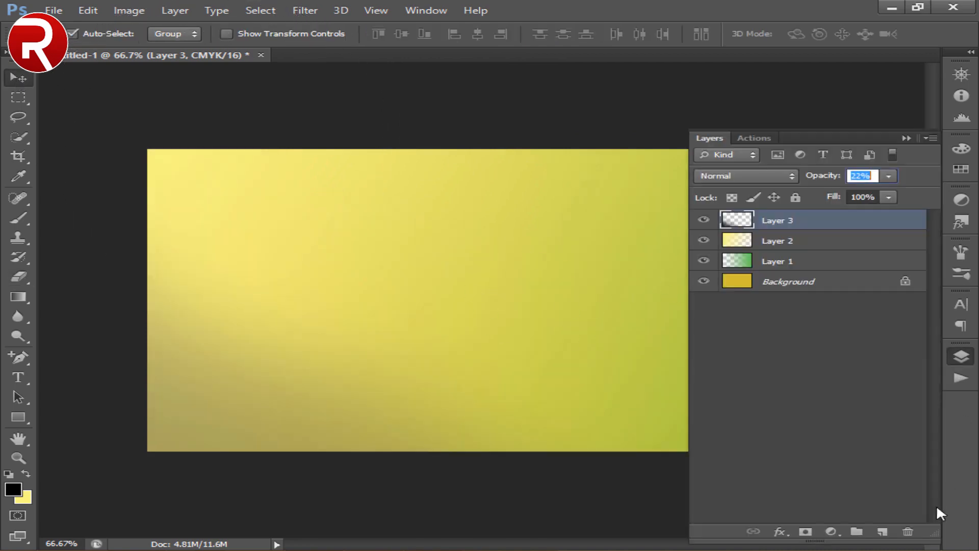
click(883, 533)
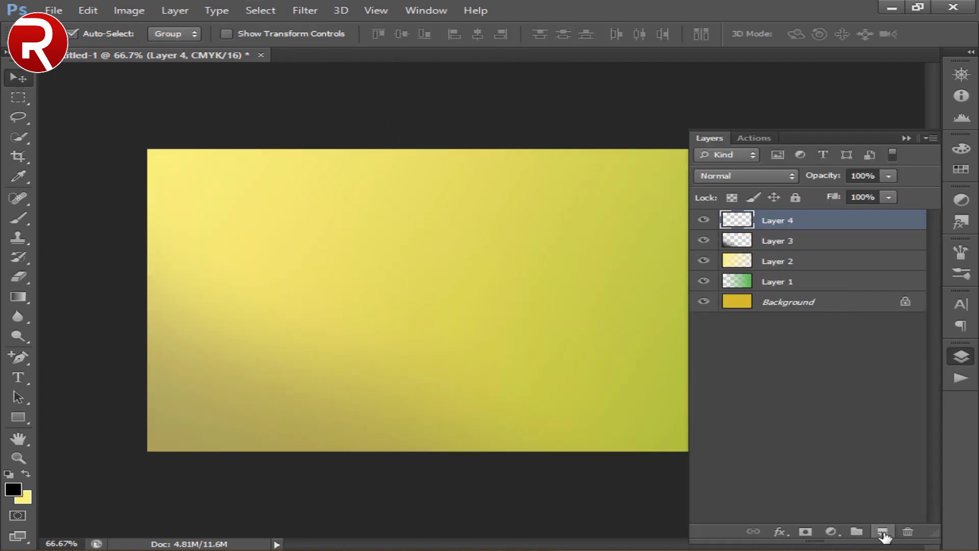
click(711, 138)
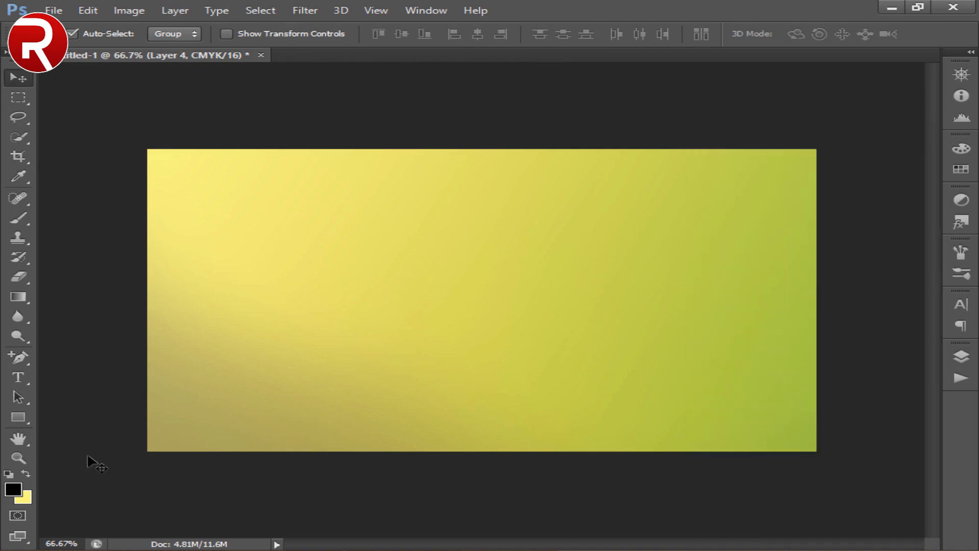
click(13, 489)
click(340, 195)
key(Return)
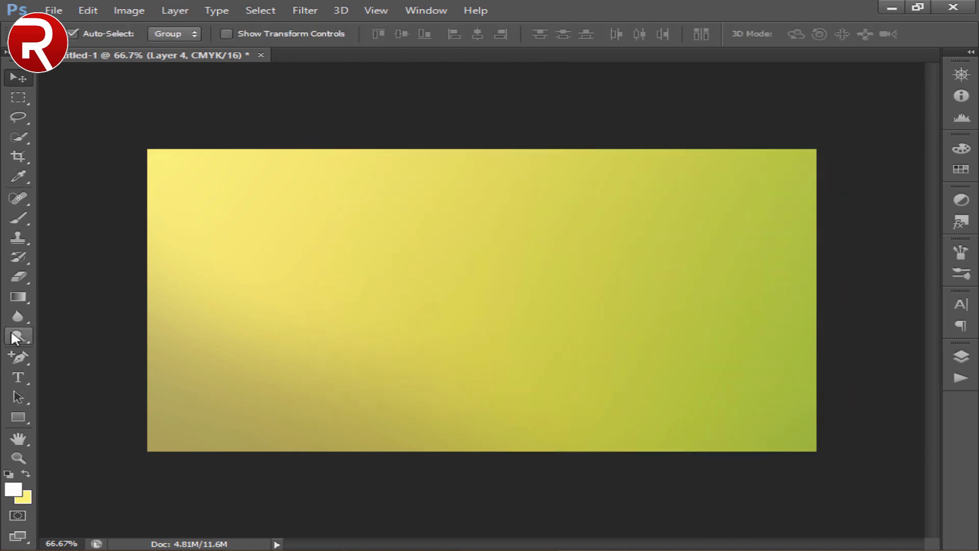
- Paint a white glow at the card's center with a soft round 500 px Brush at 0% hardness
drag(19, 218, 66, 216)
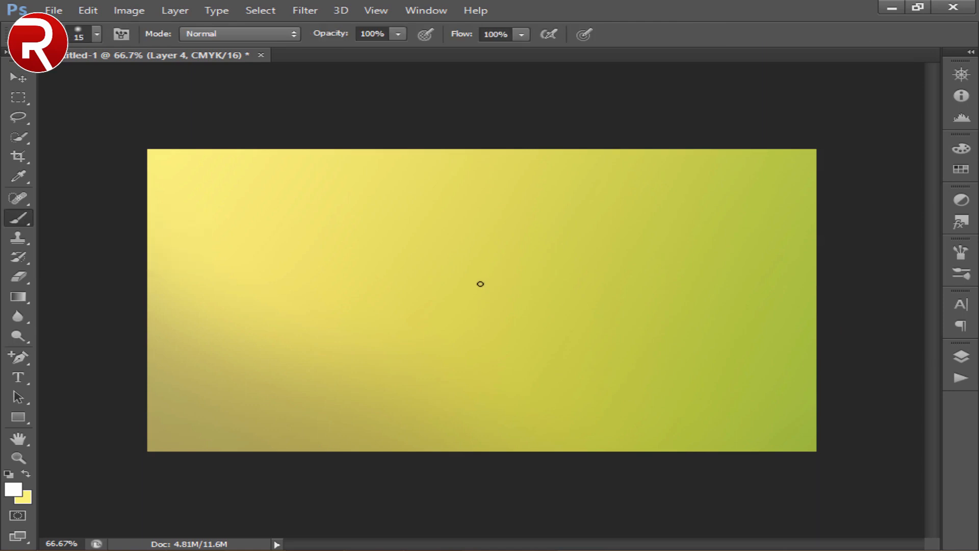
key(])
key(])
key(])
key(])
key(])
key(])
key(])
key(])
key(])
key(])
key(])
key(])
key(])
key(])
key(])
key(])
right_click(483, 300)
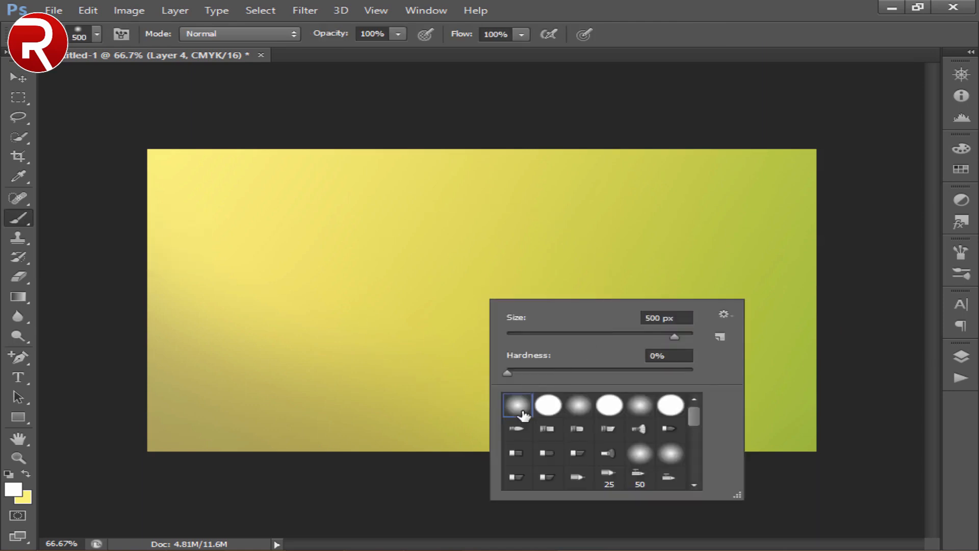
double_click(521, 407)
click(475, 291)
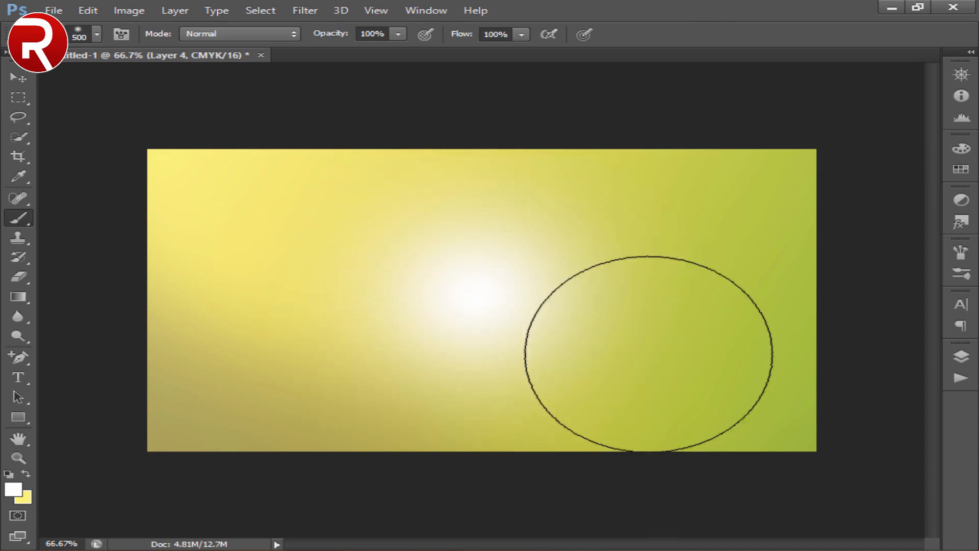
- Reduce the opacity of the white glow layer to 40%
click(960, 357)
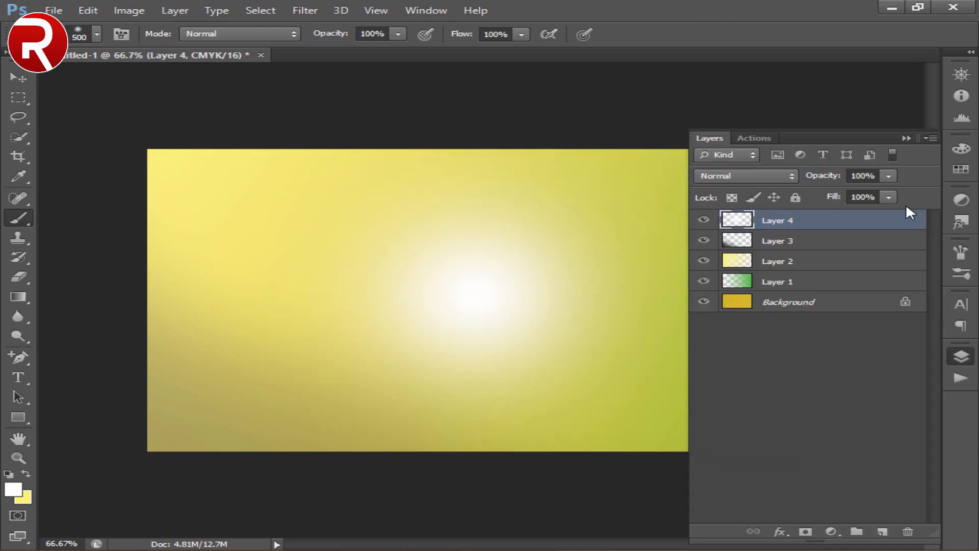
double_click(863, 176)
text(40)
click(714, 140)
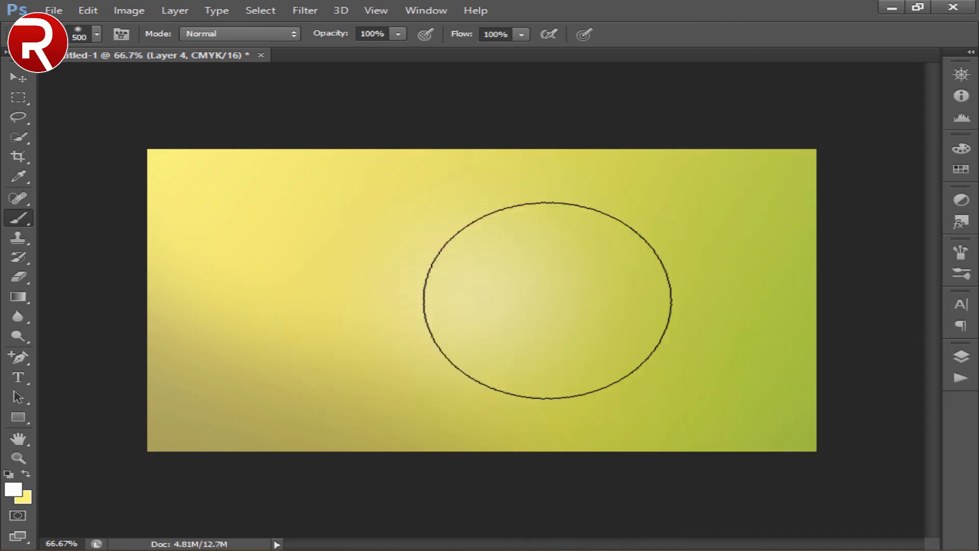
- Place the Dry-Cleaner-Transparent-PNG image, scale it down to roughly a third of the card's width, and position it in the upper-left corner
click(20, 77)
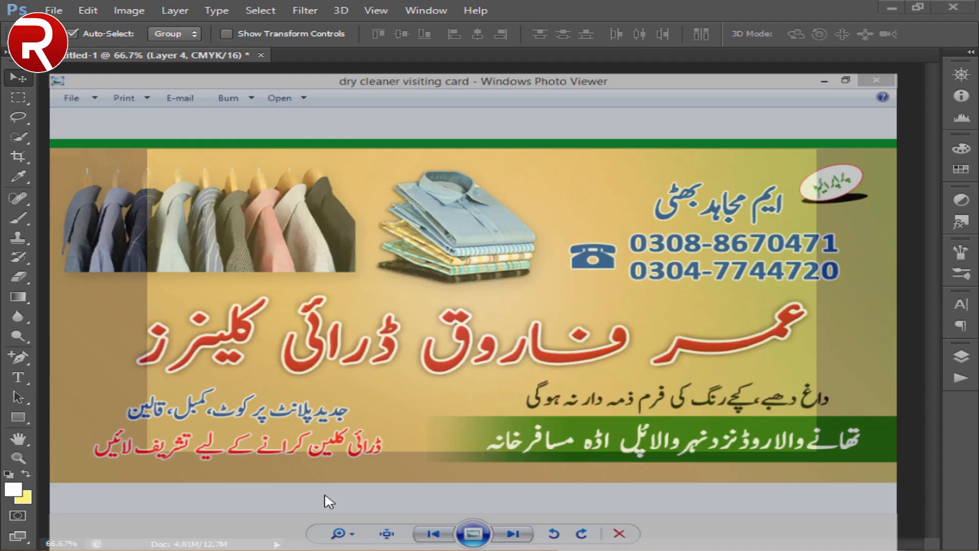
click(53, 10)
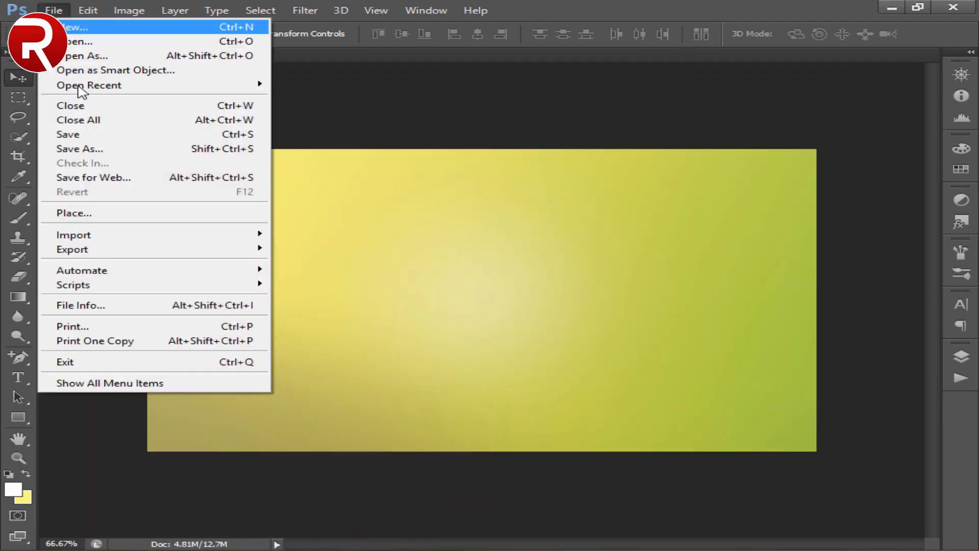
click(76, 213)
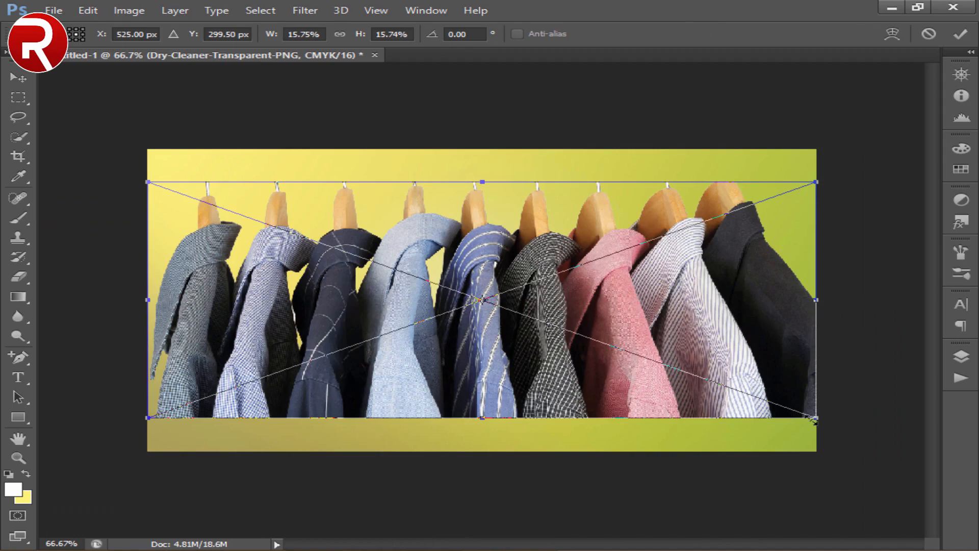
drag(812, 421, 579, 340)
drag(440, 300, 158, 178)
key(Return)
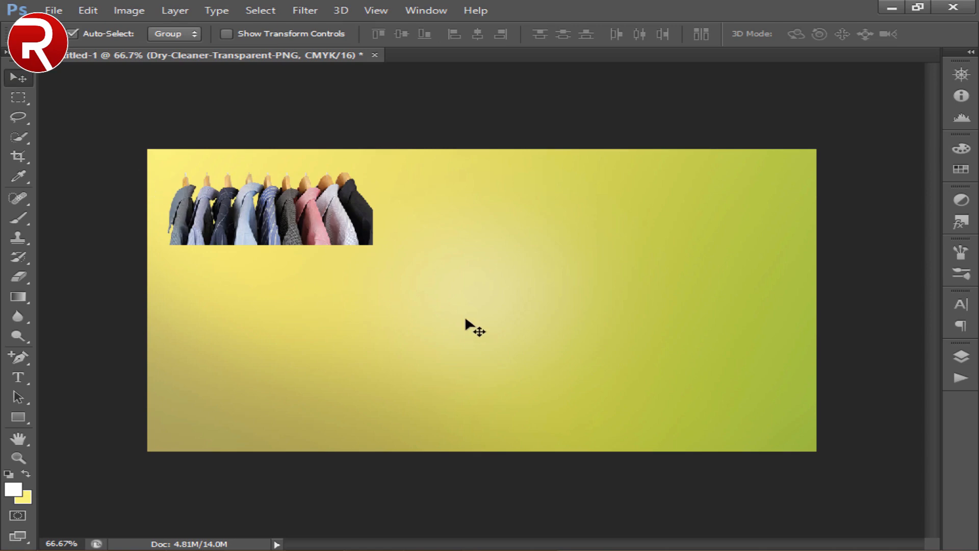
drag(280, 211, 278, 202)
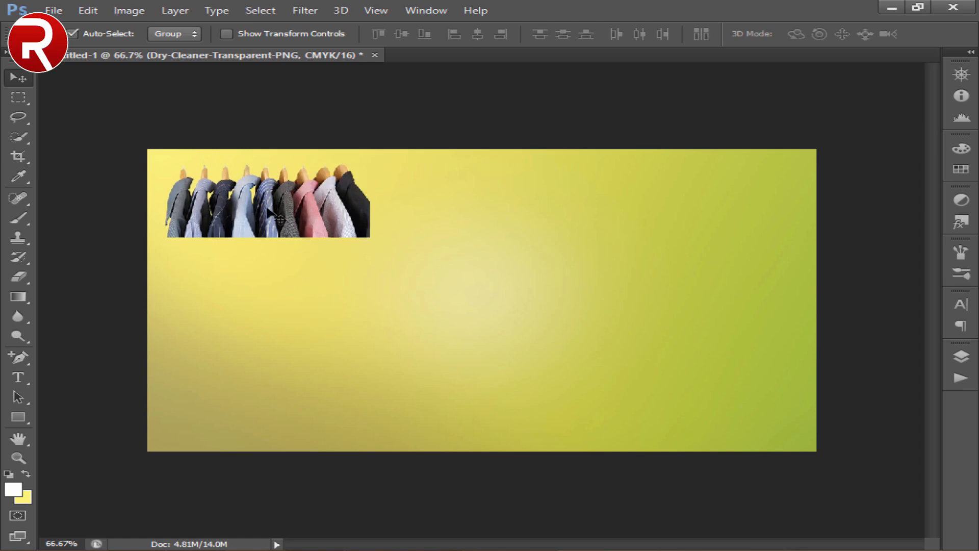
key(Down)
key(Down)
key(Down)
key(Down)
key(Down)
key(Down)
key(Down)
key(Down)
key(Down)
key(Down)
key(Down)
key(Down)
key(Down)
key(Down)
key(Down)
key(Down)
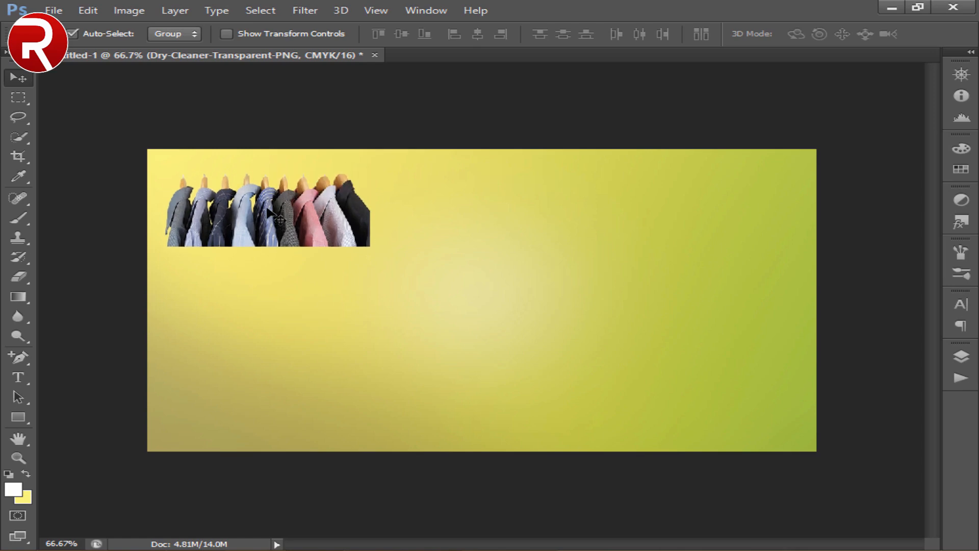
- Place the Dry-Cleaner-PNG-Clipart image of folded shirts, scaled down, just to the right of the hanging clothes
click(54, 10)
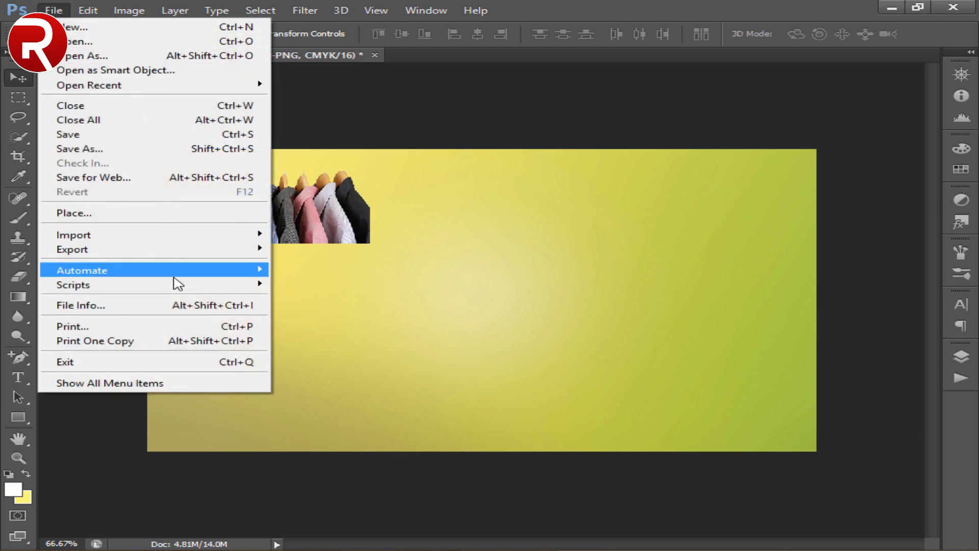
click(131, 214)
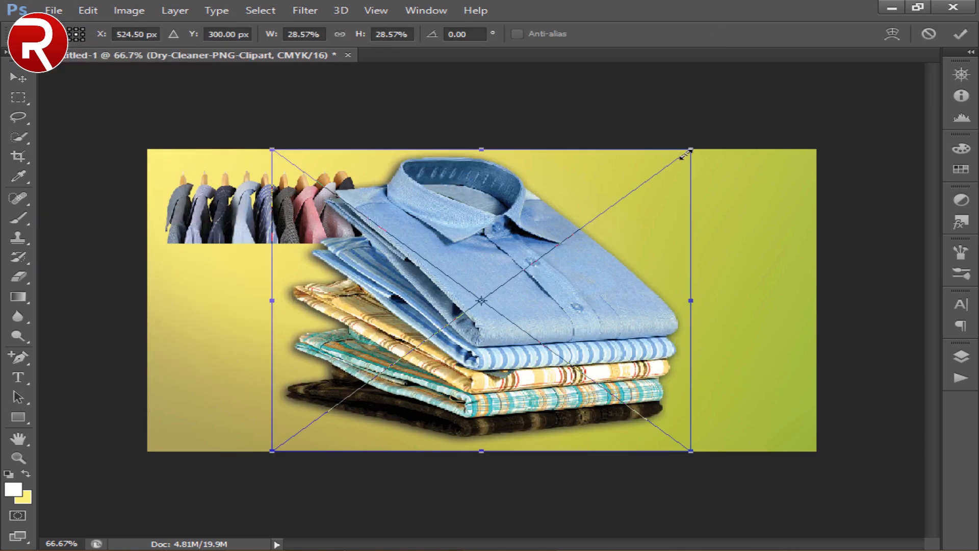
drag(685, 153, 466, 219)
key(Return)
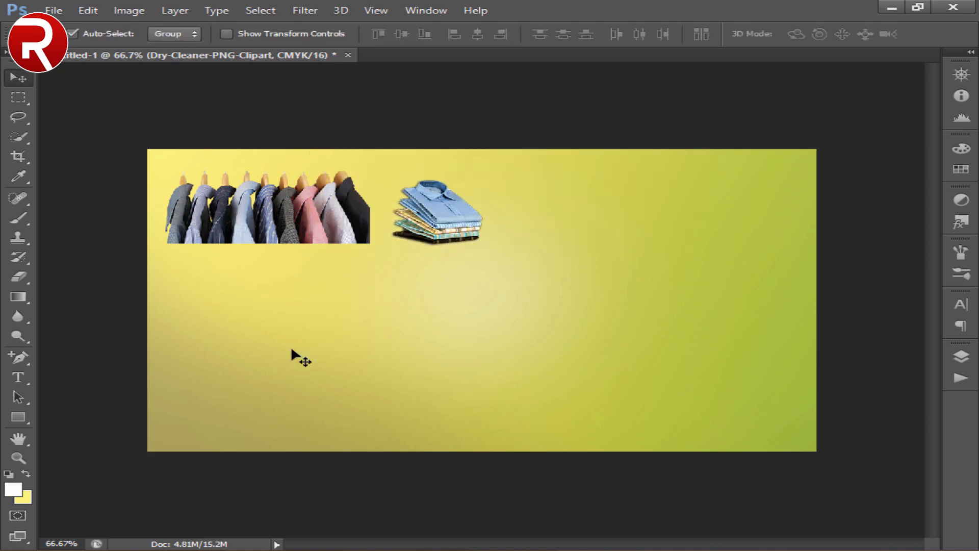
- Draw a rectangle about 1207 x 69 px across the card's top edge and fill it with the recently used green
key(u)
drag(116, 131, 887, 166)
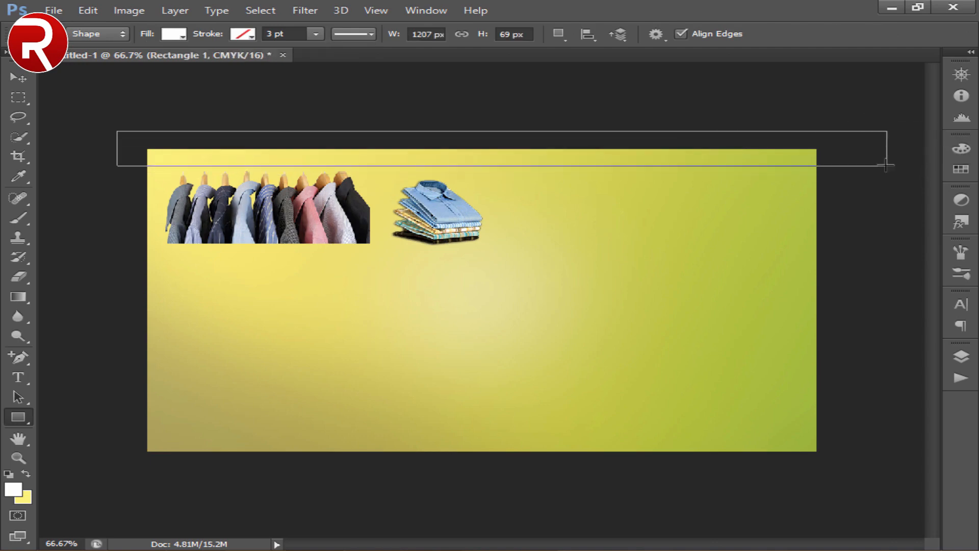
click(12, 489)
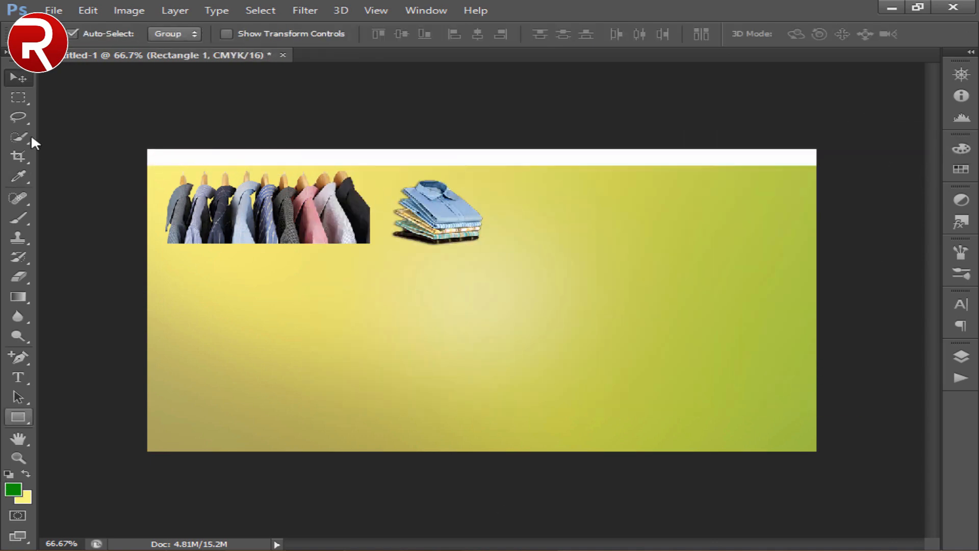
click(18, 416)
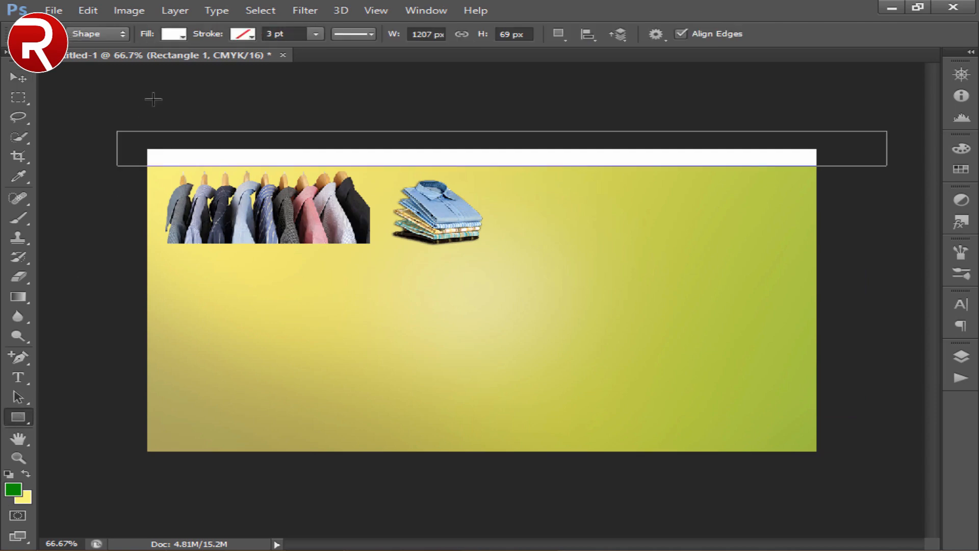
click(168, 36)
click(80, 107)
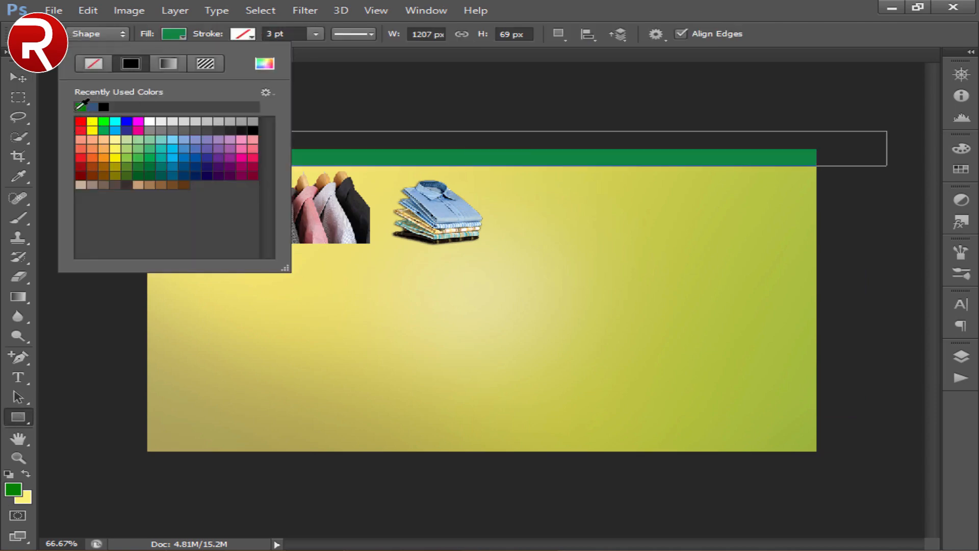
- Fine-tune the vertical position of the green top strip and nudge the hanging clothes image slightly down
key(v)
key(Up)
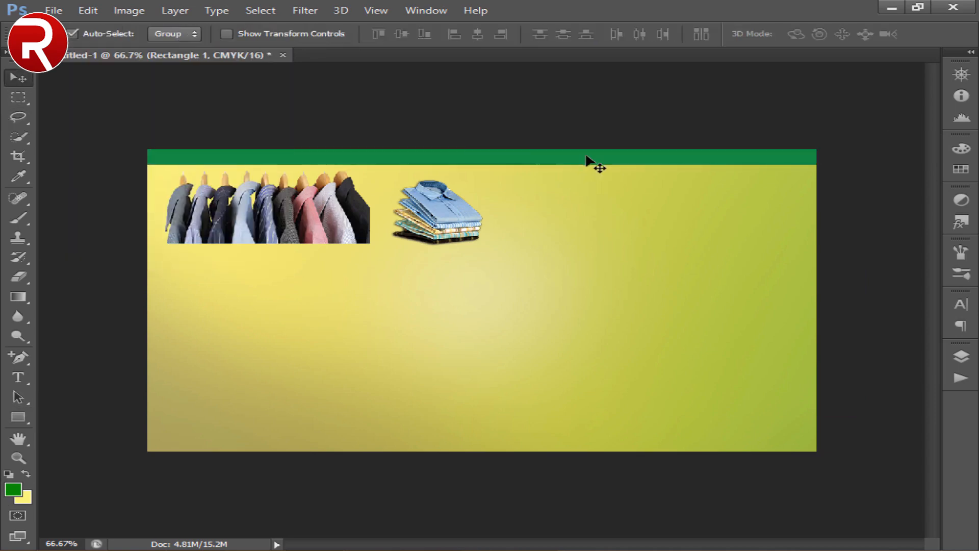
key(Down)
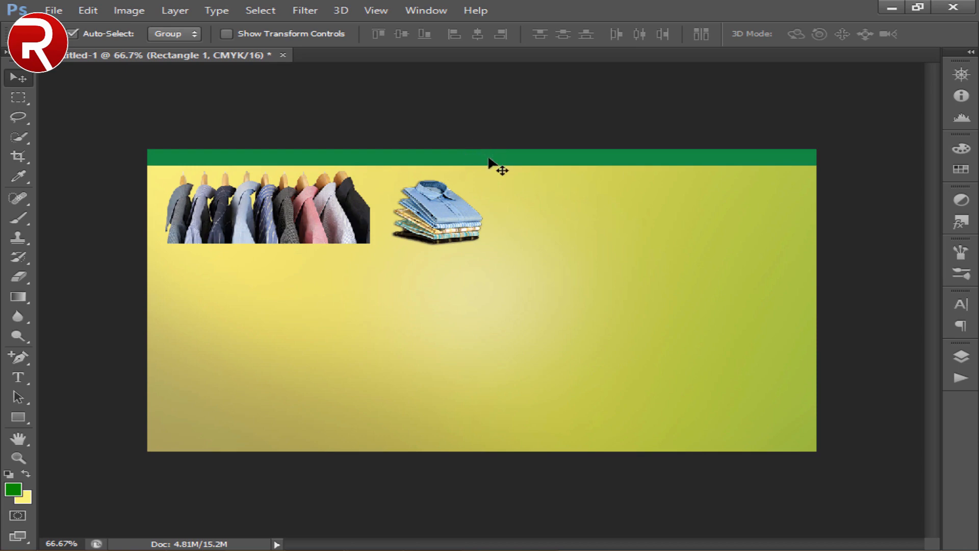
drag(332, 201, 333, 203)
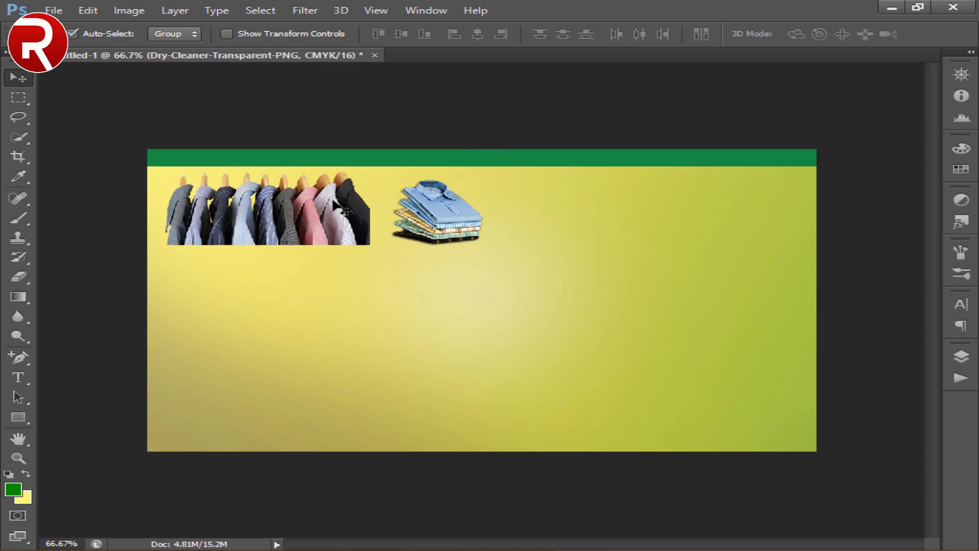
- Check the reference card, then add a centered paragraph text box across the card's lower half reading "عمرفاروق ڈرائی کلینرز"
click(332, 549)
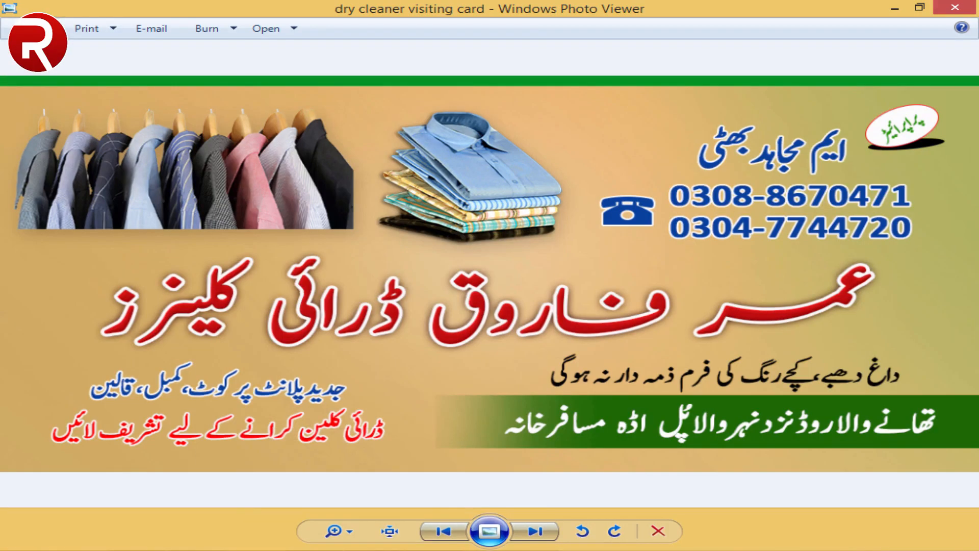
click(336, 550)
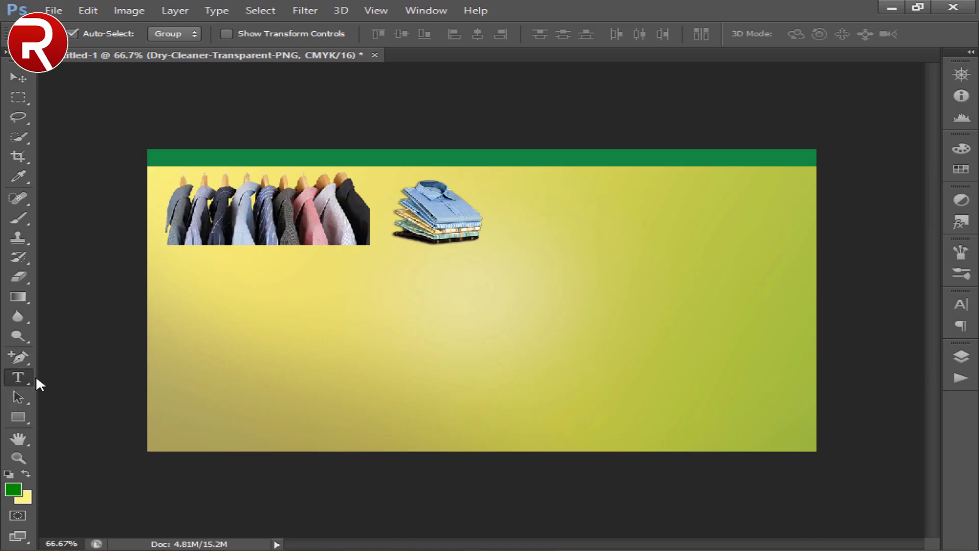
drag(165, 321, 827, 382)
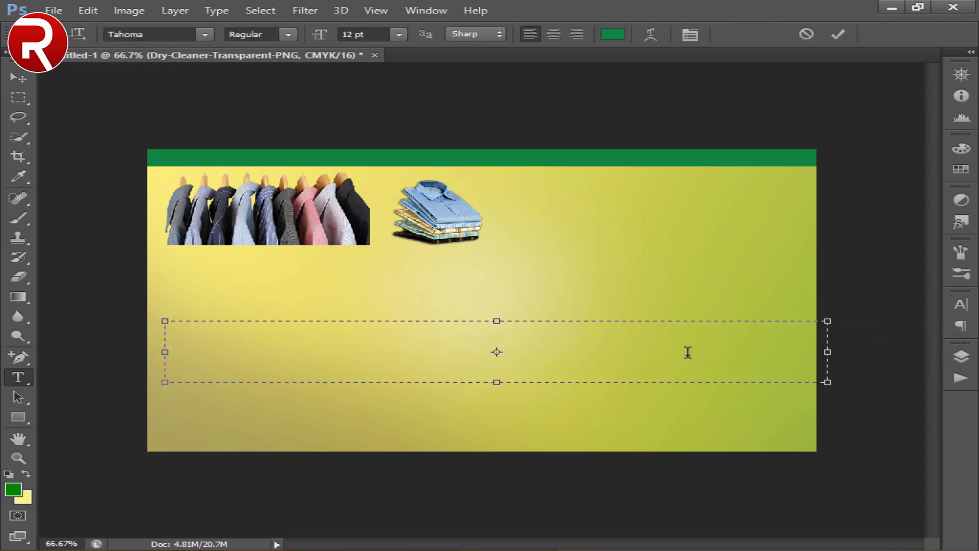
key(ctrl+shift+c)
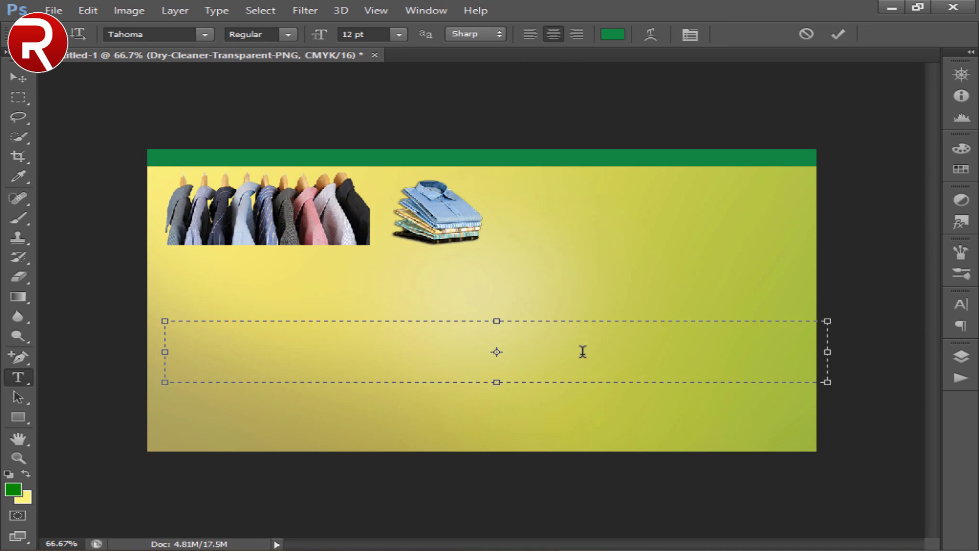
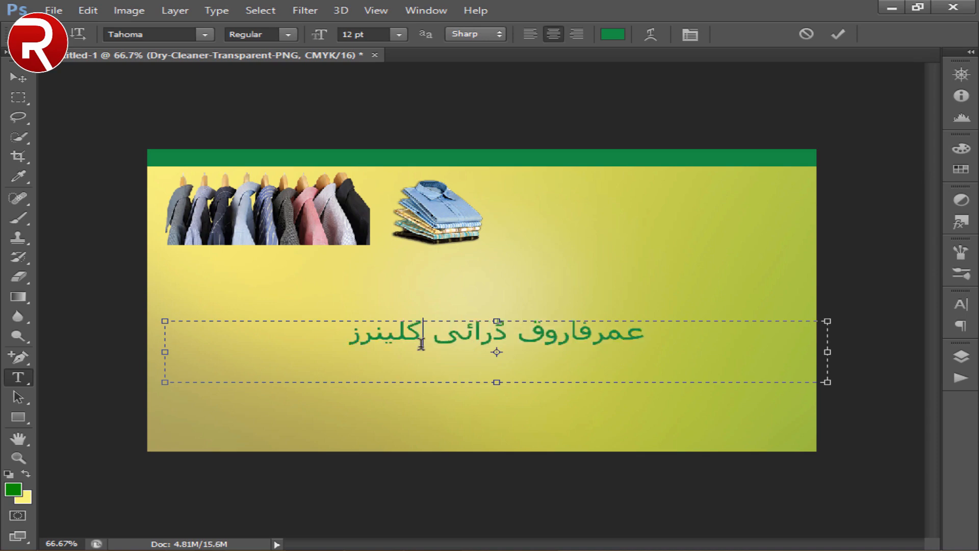
- Format the whole shop name in Jameel Noori Nastaleeq at 34 pt
key(ctrl+a)
click(197, 36)
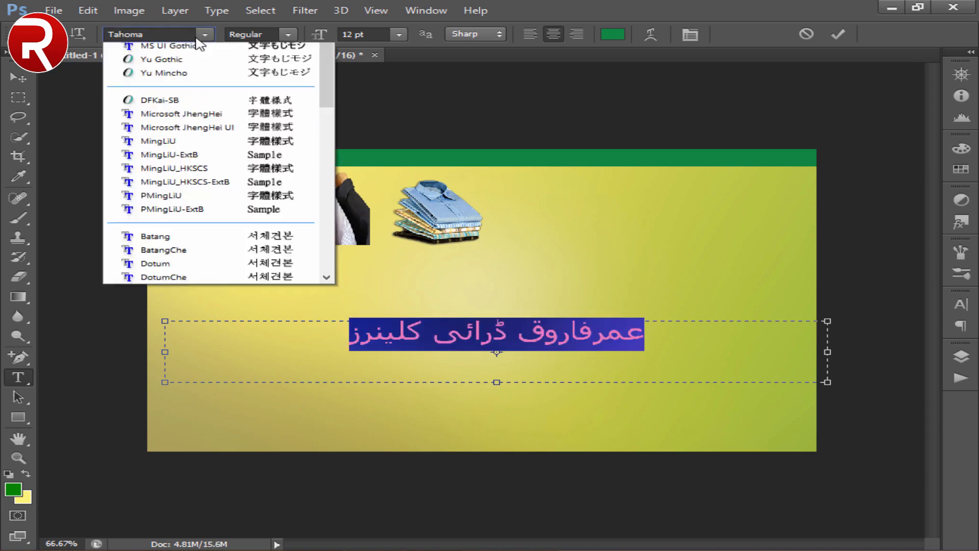
drag(321, 278, 334, 365)
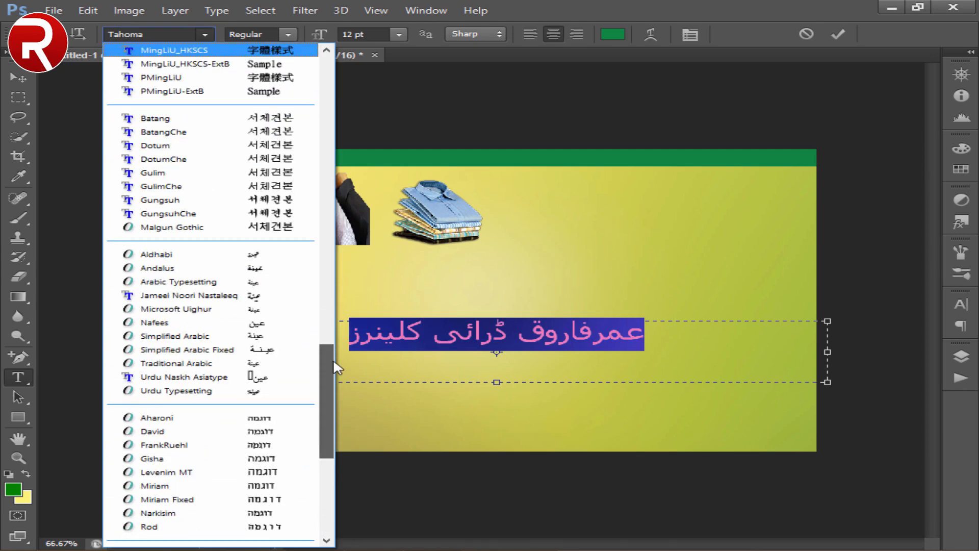
click(224, 301)
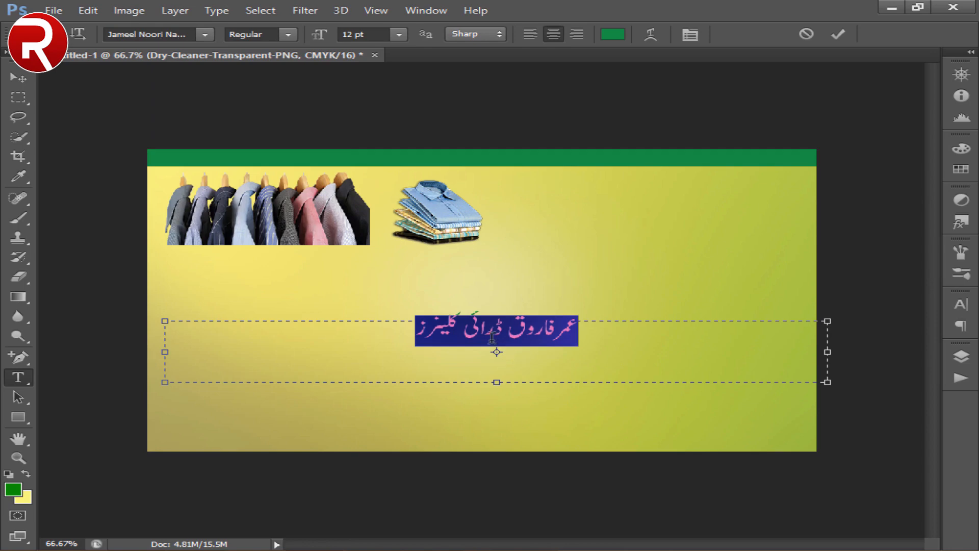
click(353, 36)
key(Up)
key(Up)
key(Up)
key(Up)
key(Up)
key(Up)
key(Up)
key(Up)
key(Up)
key(Up)
key(Up)
key(Up)
key(Up)
key(Up)
key(Up)
key(Up)
key(Up)
key(Up)
key(Up)
key(Up)
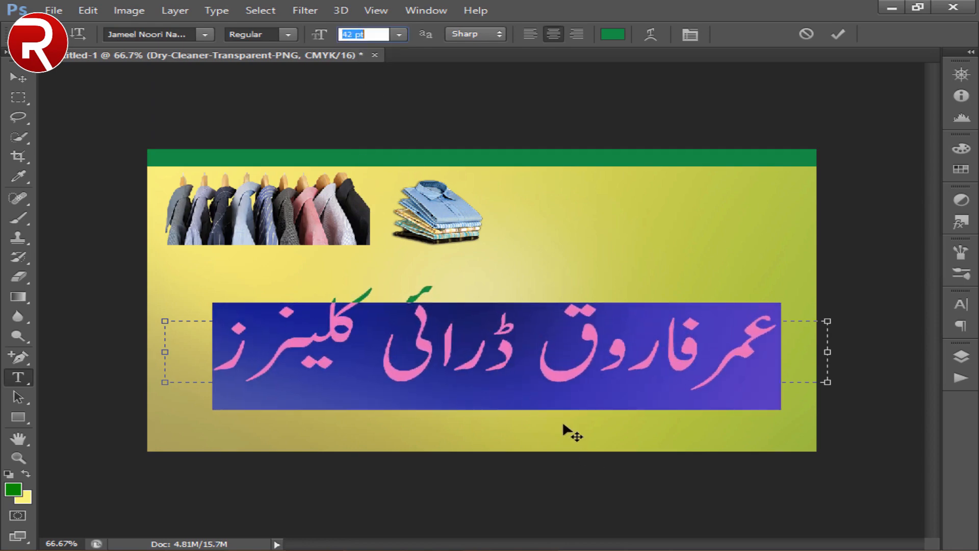
key(Down)
key(Down)
key(Down)
key(Down)
key(Down)
key(Down)
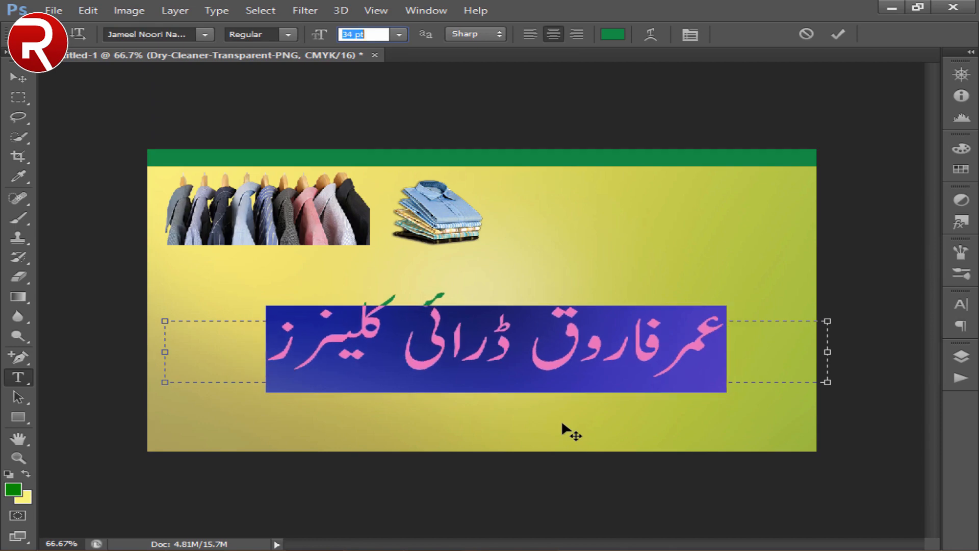
- Switch the shop name to the Kasheeda font style and reduce its size to 29 pt
click(288, 35)
click(286, 58)
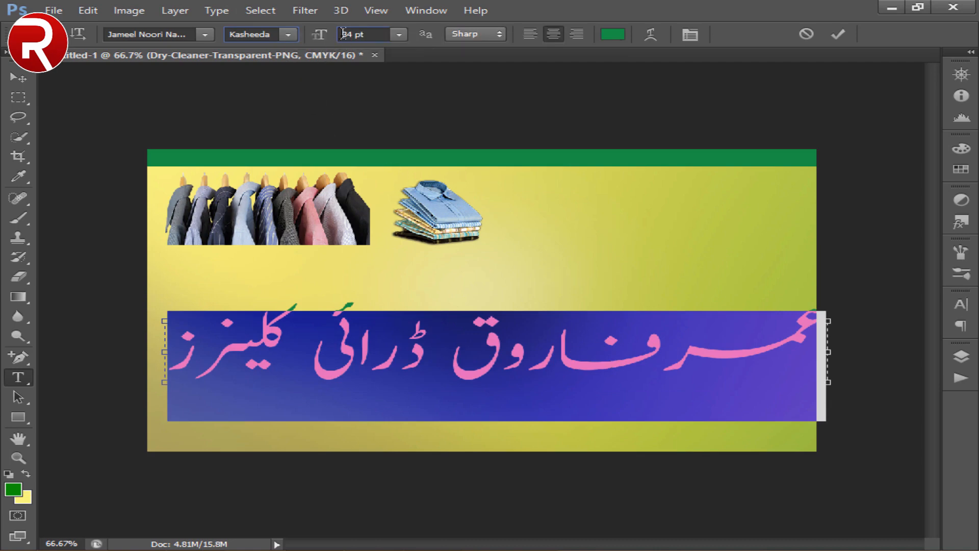
click(343, 34)
key(Down)
key(Down)
key(Down)
key(Down)
key(Down)
key(Down)
key(Down)
key(Down)
key(Down)
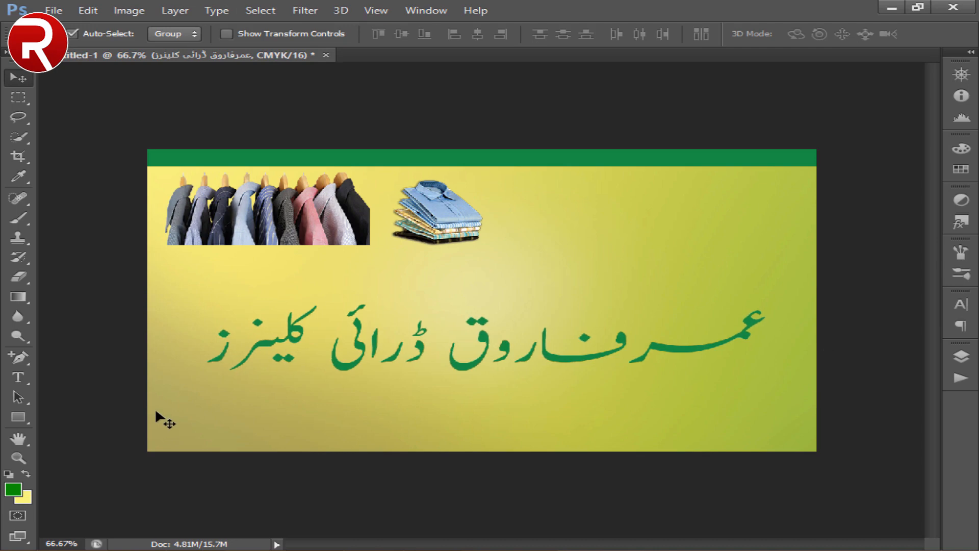
- Center the shop name text layer horizontally on the whole canvas, then clear the selection
key(ctrl+a)
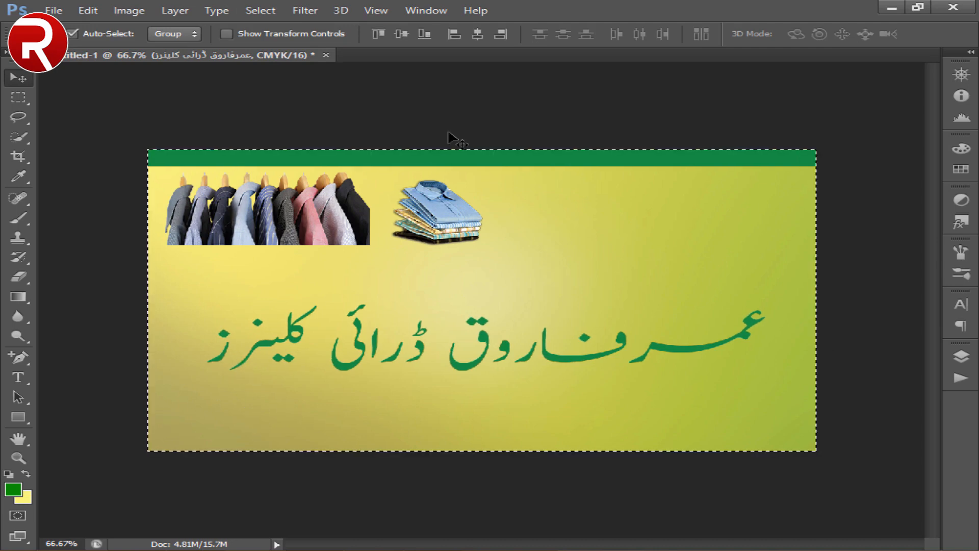
click(477, 37)
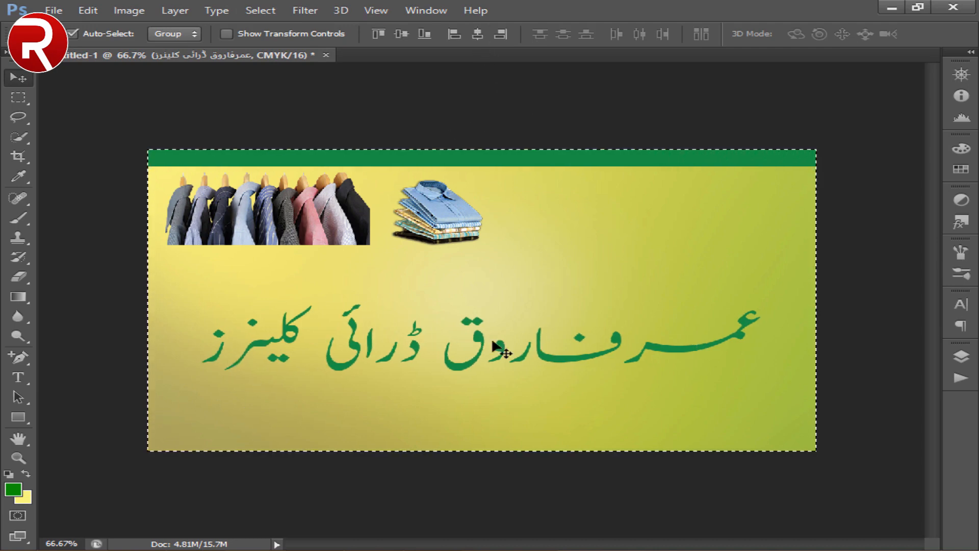
key(ctrl+d)
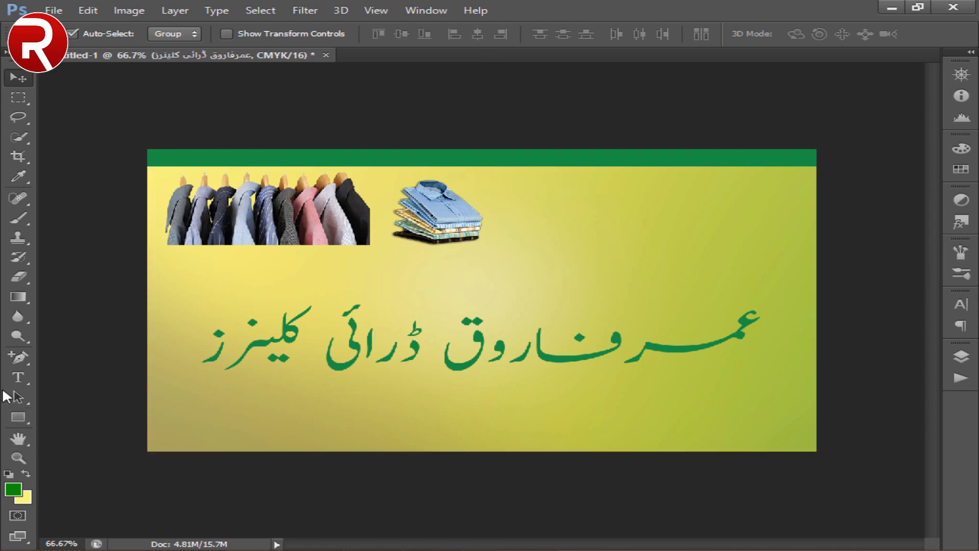
- Widen the shop name's text box so both sides meet the card's left and right edges
click(18, 378)
click(362, 346)
triple_click(359, 349)
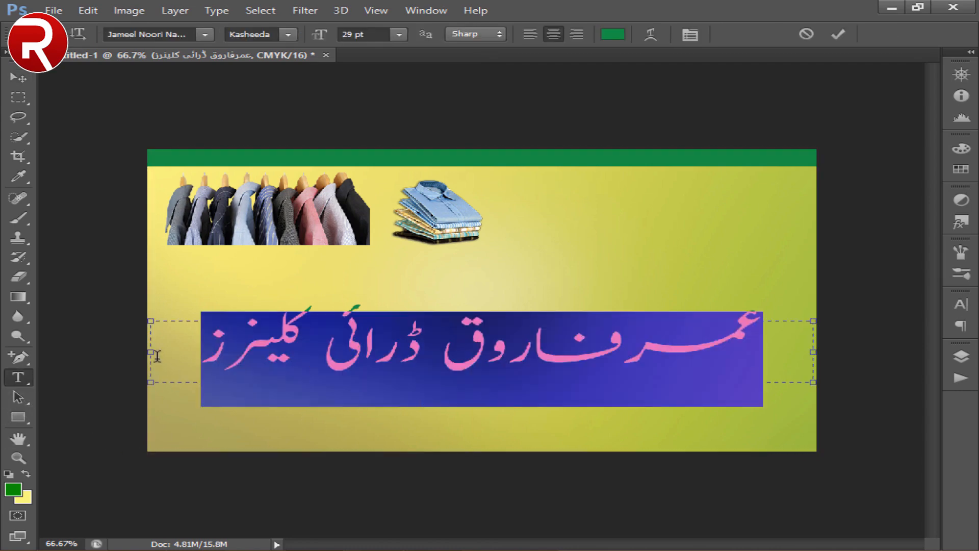
drag(147, 351, 148, 352)
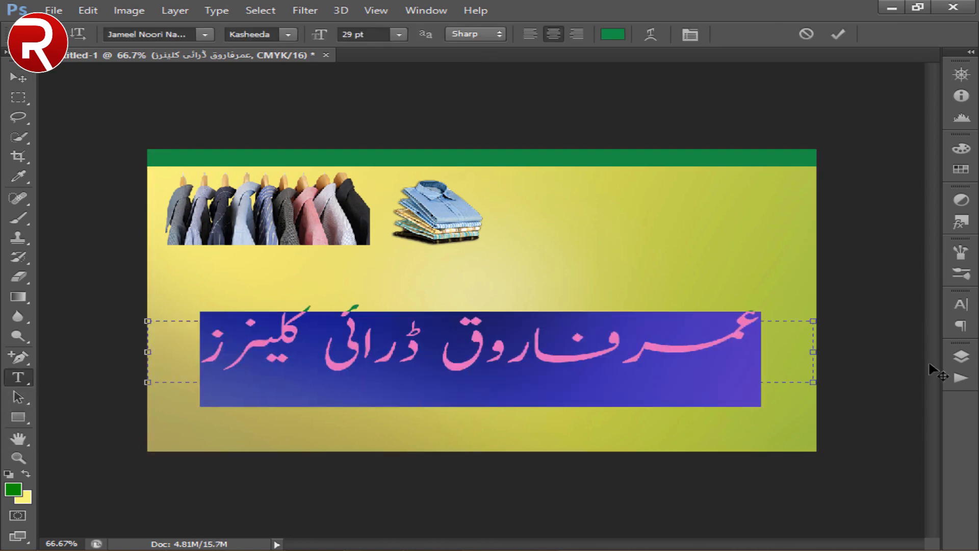
drag(814, 351, 816, 352)
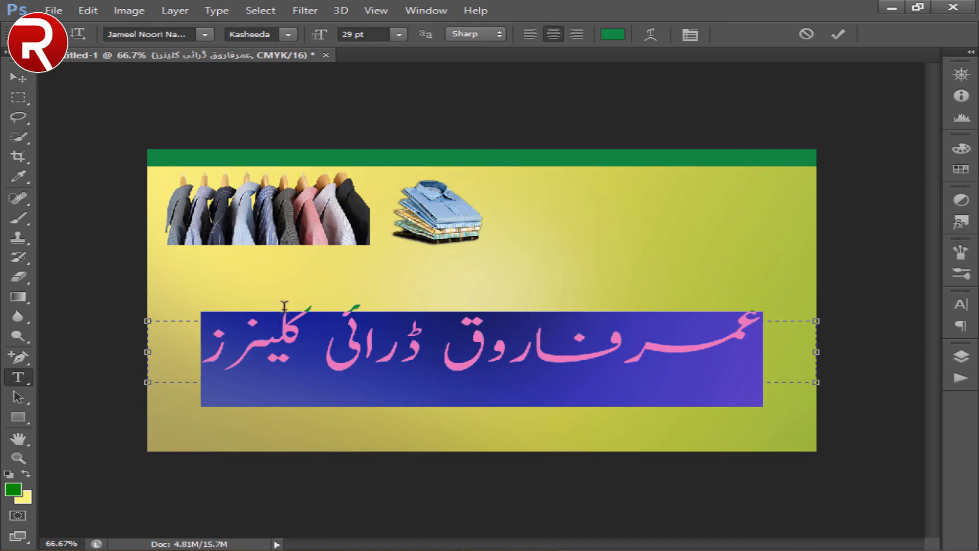
click(31, 72)
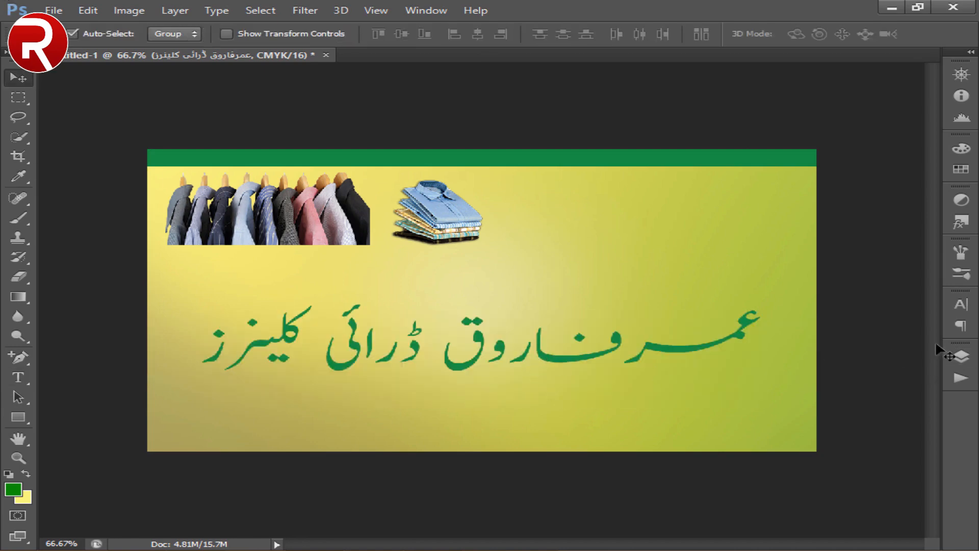
- Make the shop name text faux bold and nudge it slightly upward on the card
click(961, 299)
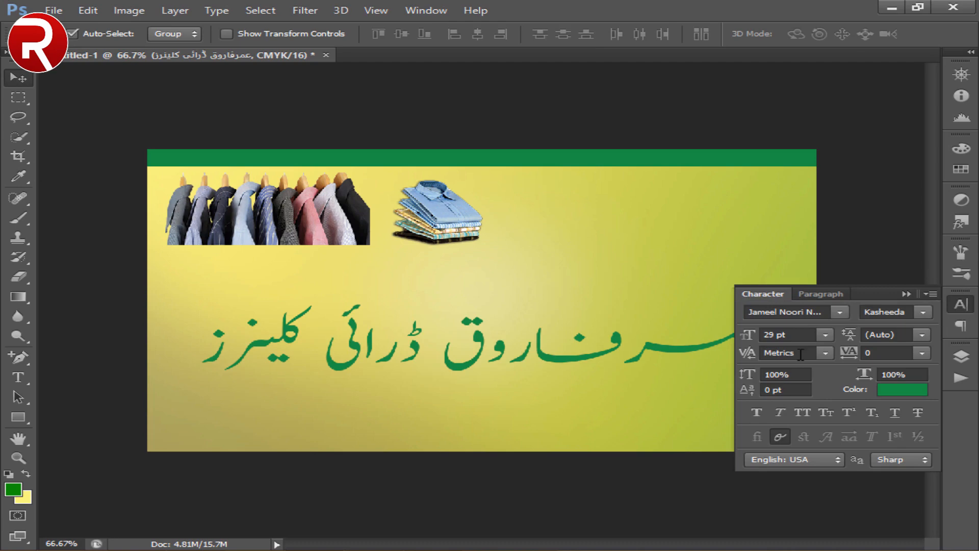
click(758, 411)
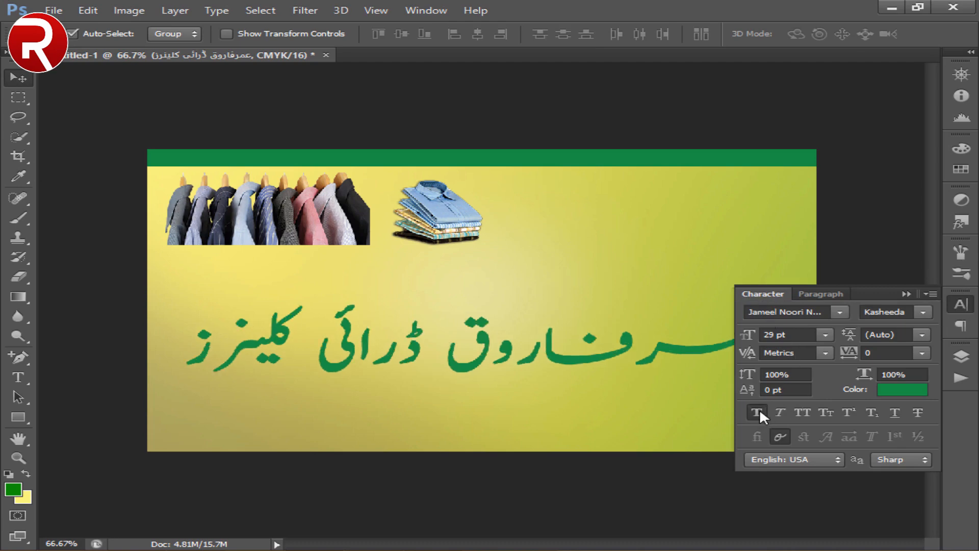
click(758, 287)
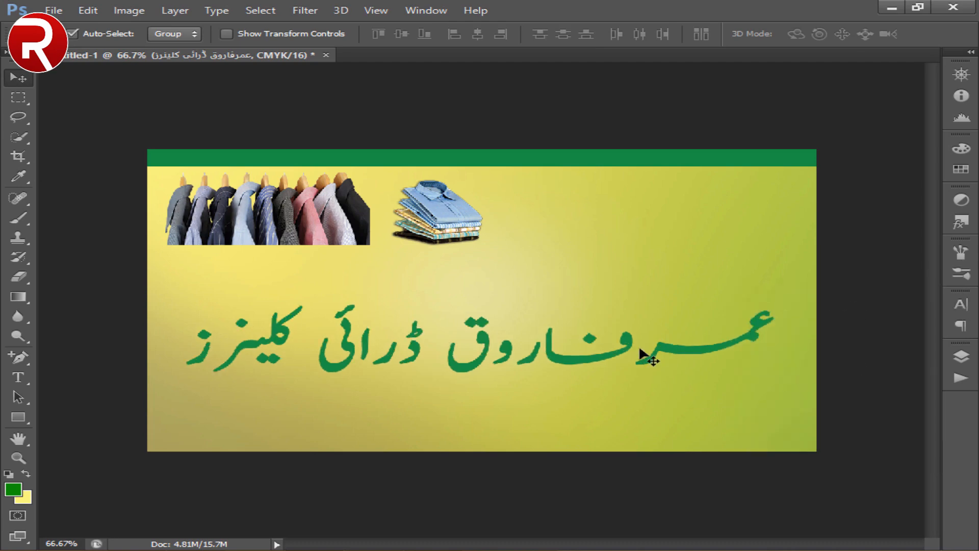
key(shift+Up)
key(shift+Up)
key(shift+Up)
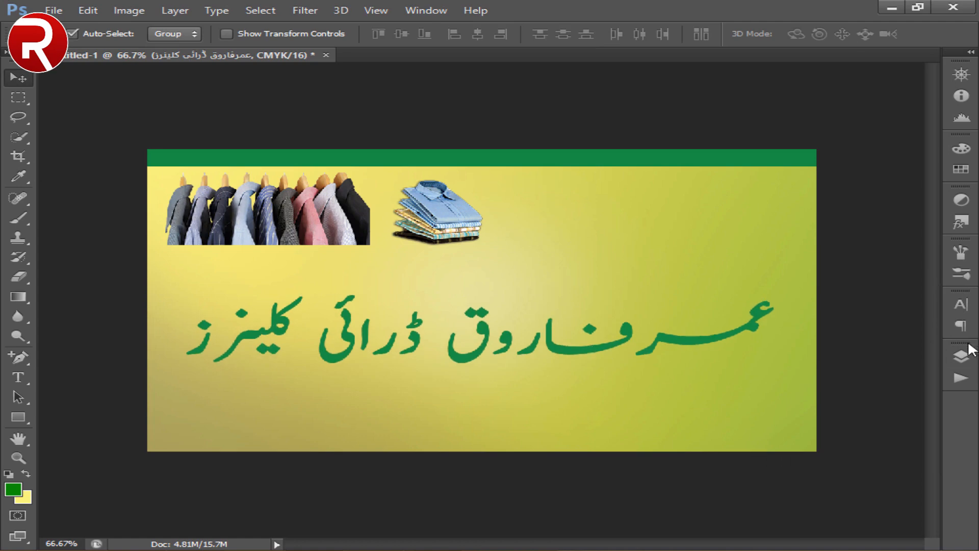
- Apply a Color Overlay layer style in red cf060b to the shop name text layer
click(967, 356)
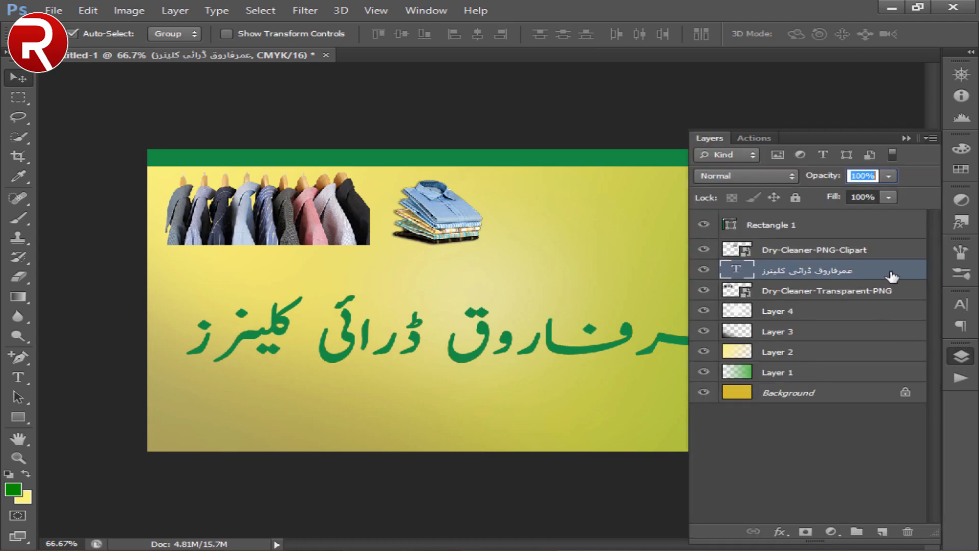
double_click(888, 282)
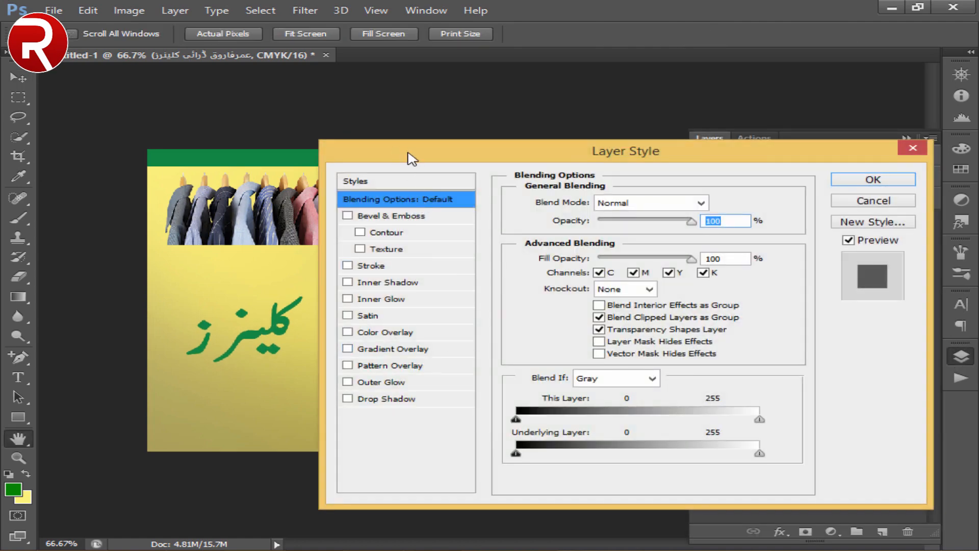
drag(412, 159, 591, 163)
click(563, 336)
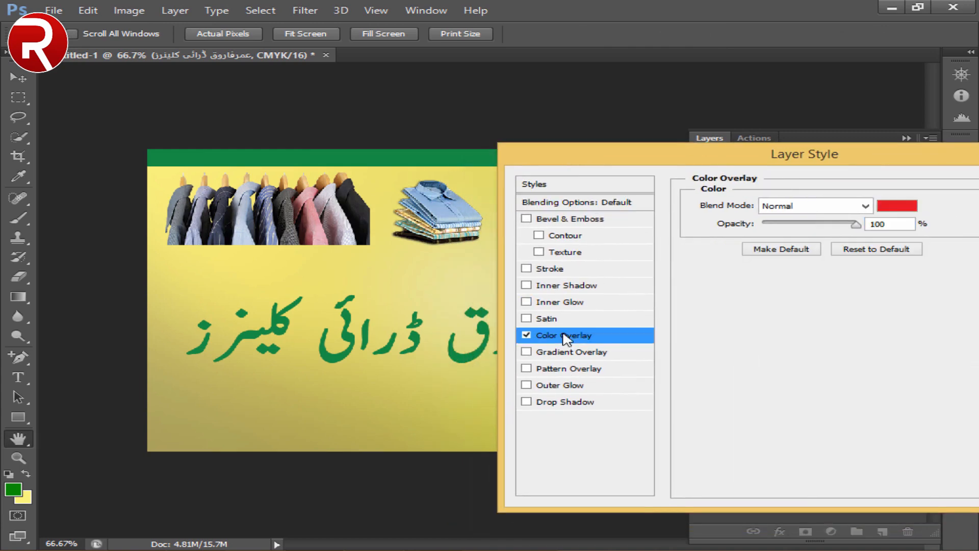
click(890, 204)
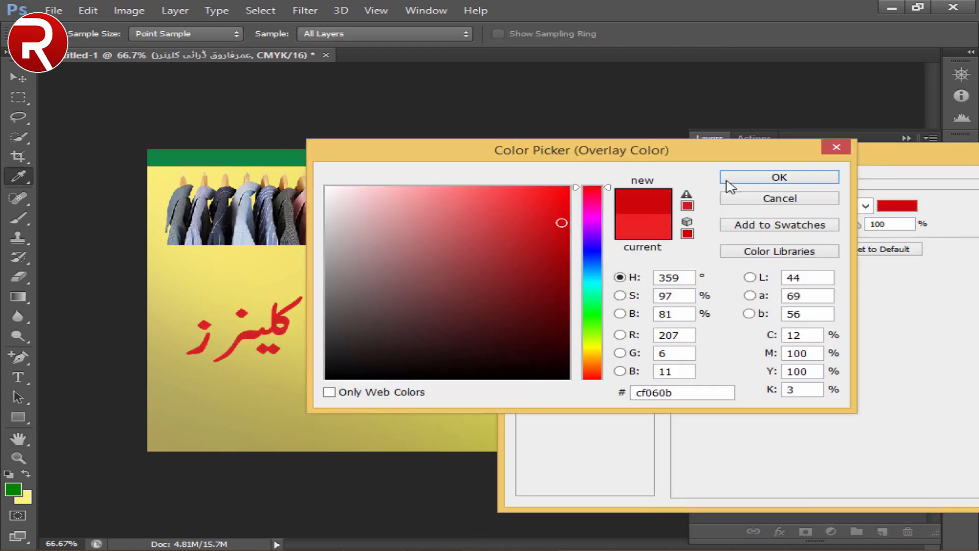
click(813, 146)
drag(813, 148, 692, 145)
drag(631, 165, 425, 229)
click(724, 245)
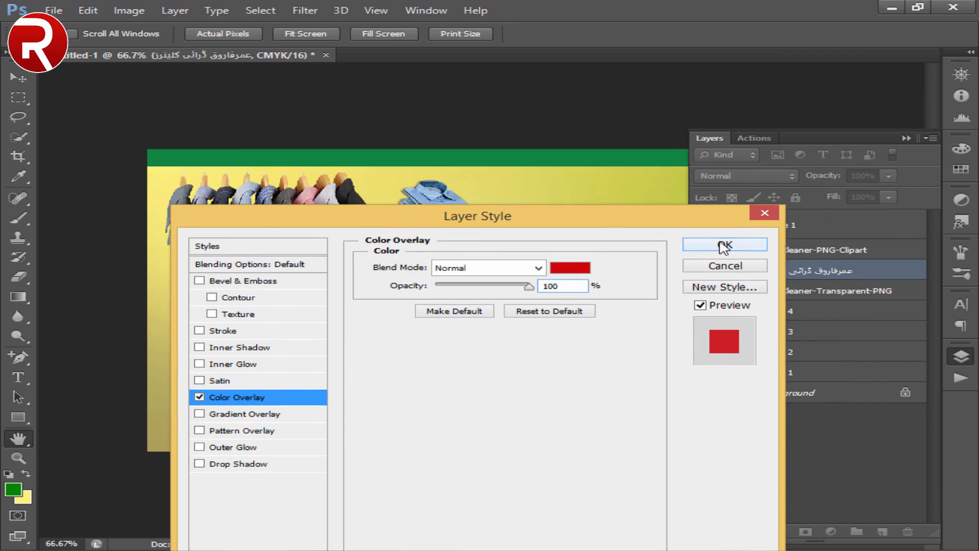
- Add a white outside Stroke of 7 px to the shop name's layer style
double_click(867, 271)
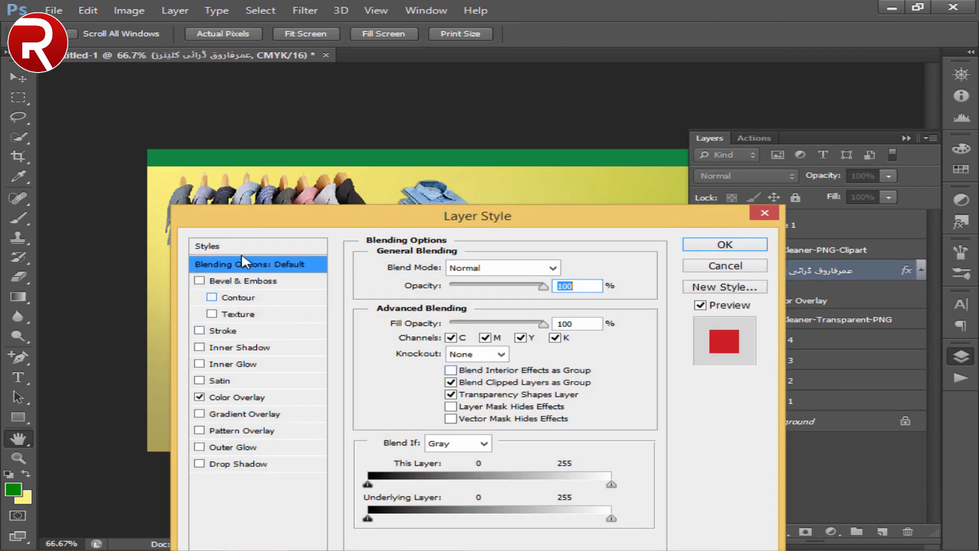
drag(248, 213, 735, 141)
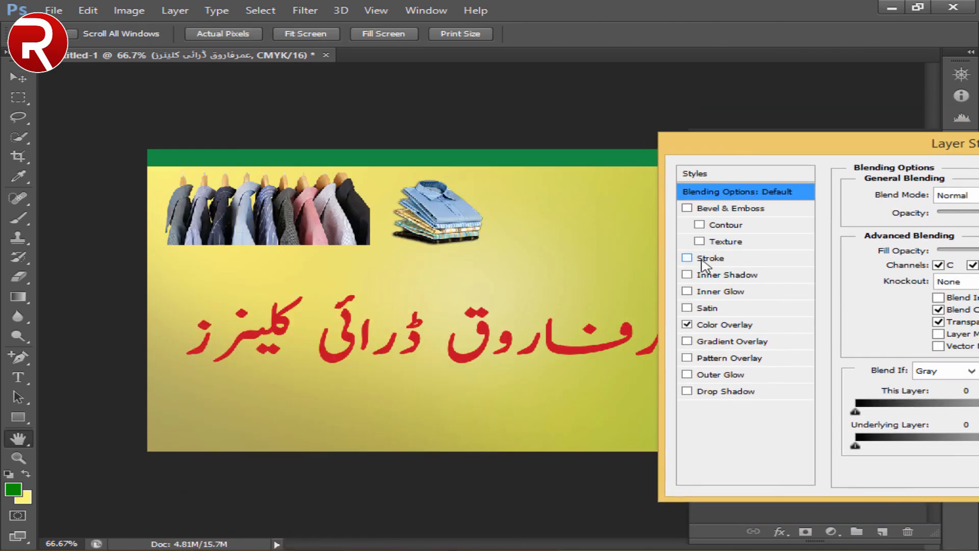
click(701, 259)
click(898, 299)
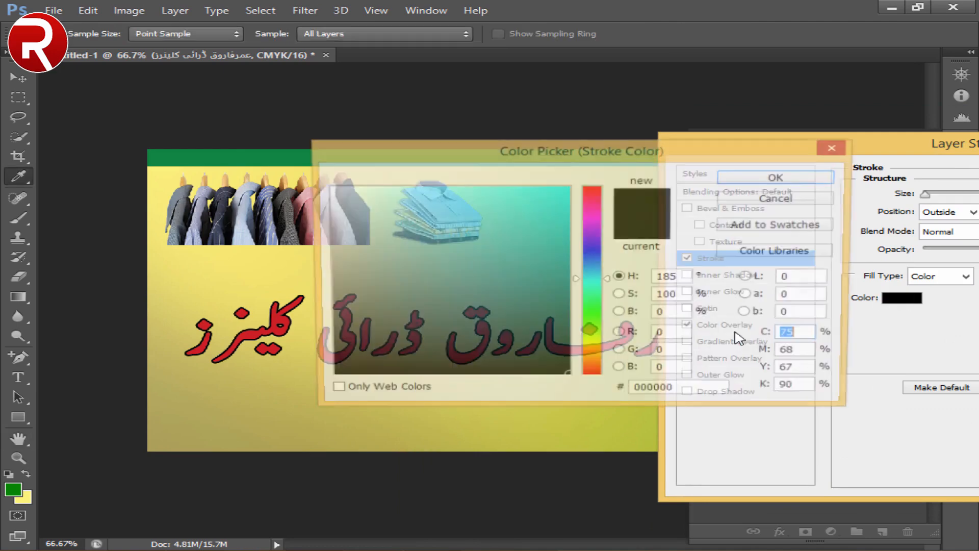
click(327, 188)
click(779, 177)
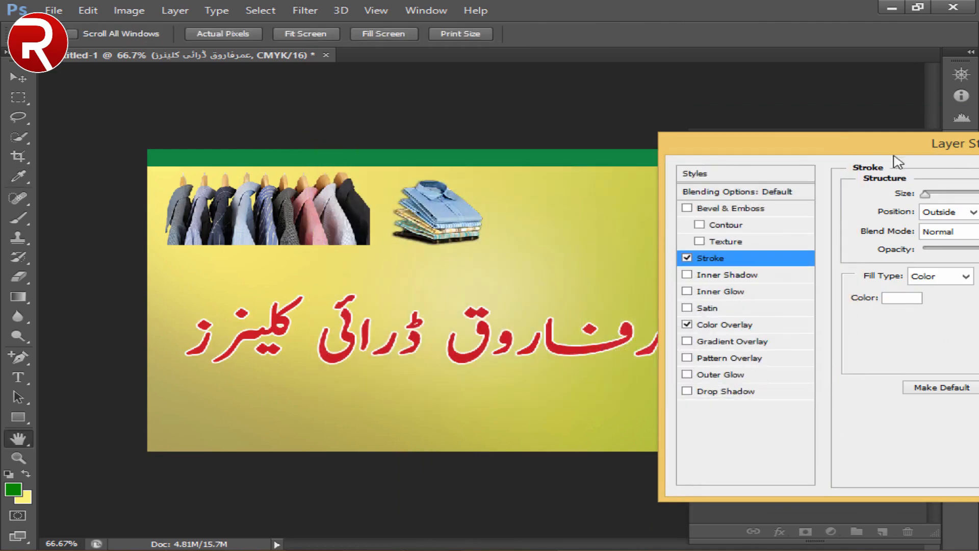
double_click(868, 193)
key(Down)
key(Down)
key(Down)
key(Down)
key(Down)
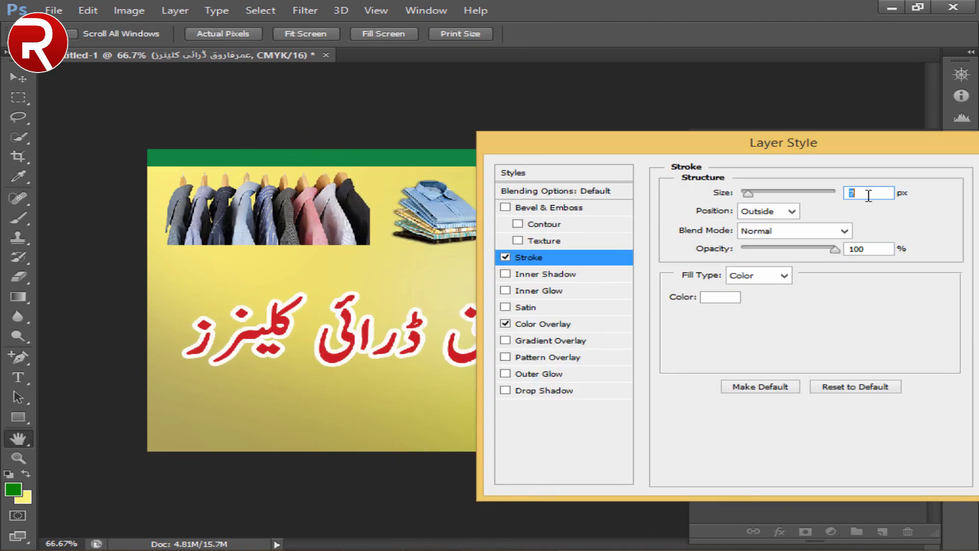
drag(738, 147, 914, 148)
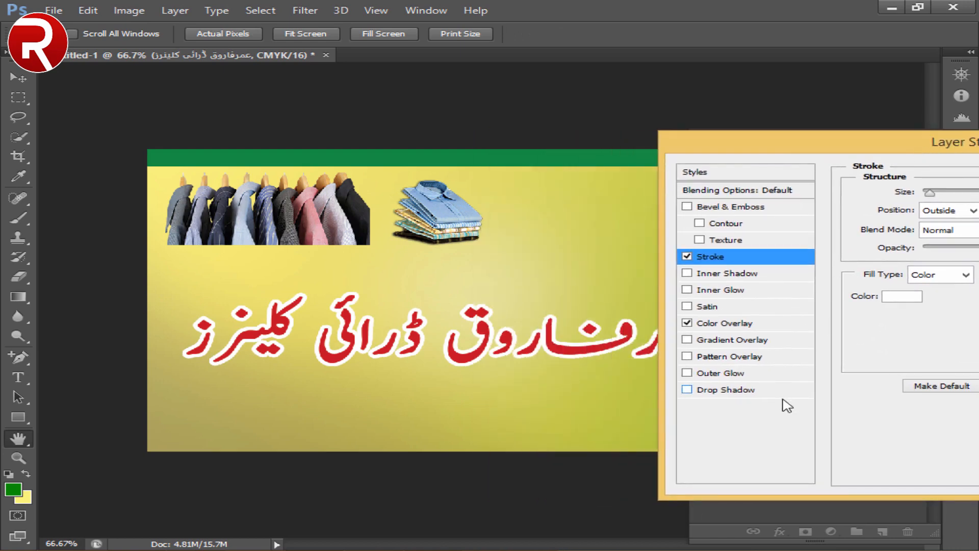
- Add a Drop Shadow to the shop name with 100% spread and a size of 9 px
click(767, 391)
drag(776, 152, 700, 142)
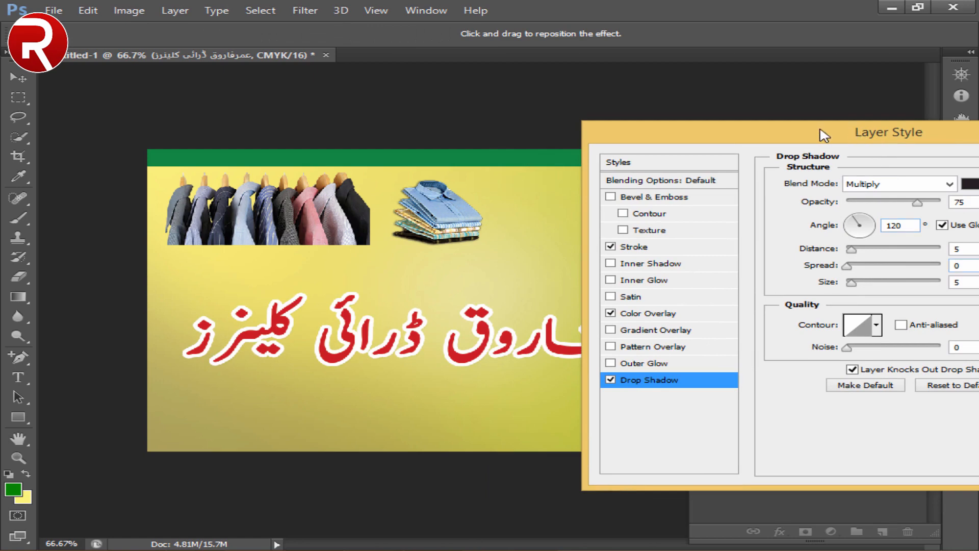
drag(821, 135, 701, 136)
double_click(850, 265)
text(100)
key(Return)
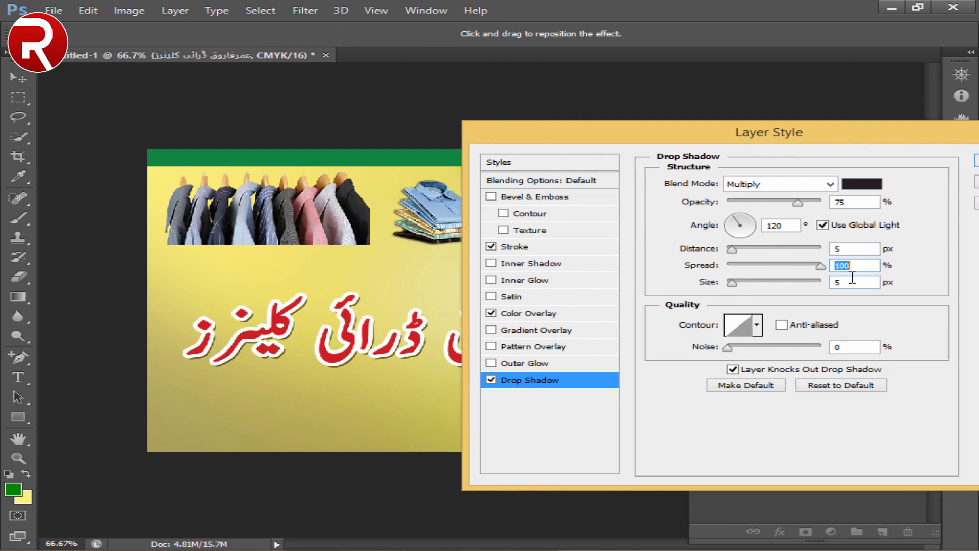
key(Up)
key(Up)
key(Up)
key(Up)
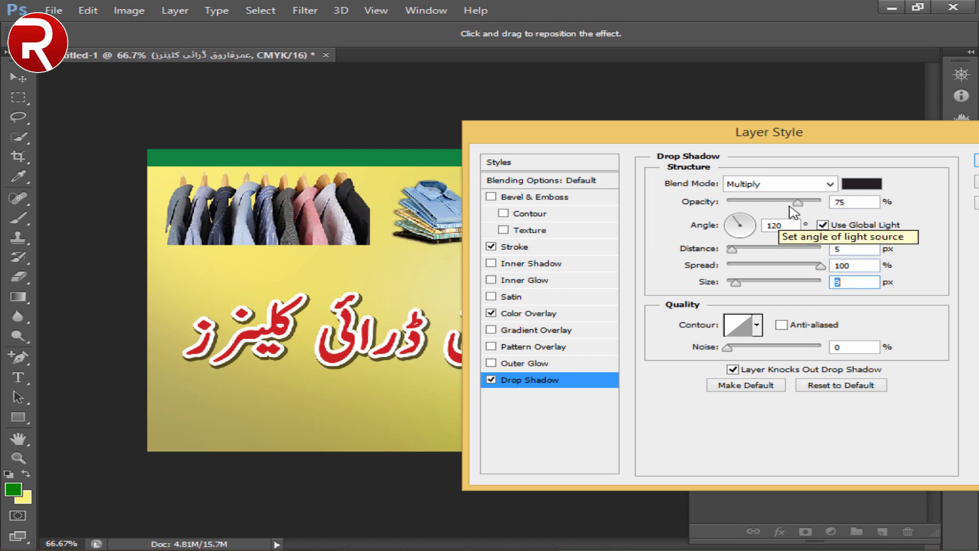
- Set the shop name's drop shadow to 100% opacity with the Normal blend mode
drag(798, 203, 868, 212)
click(800, 186)
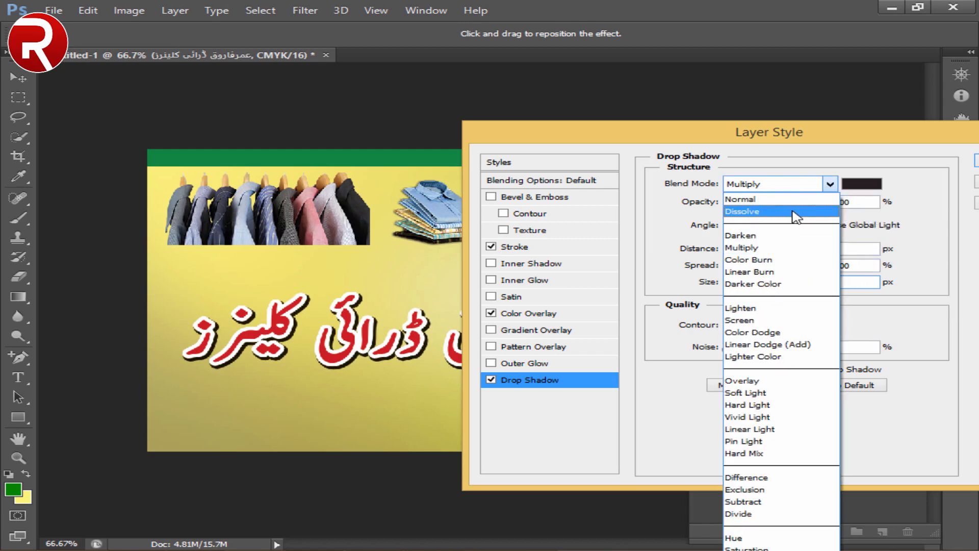
click(778, 199)
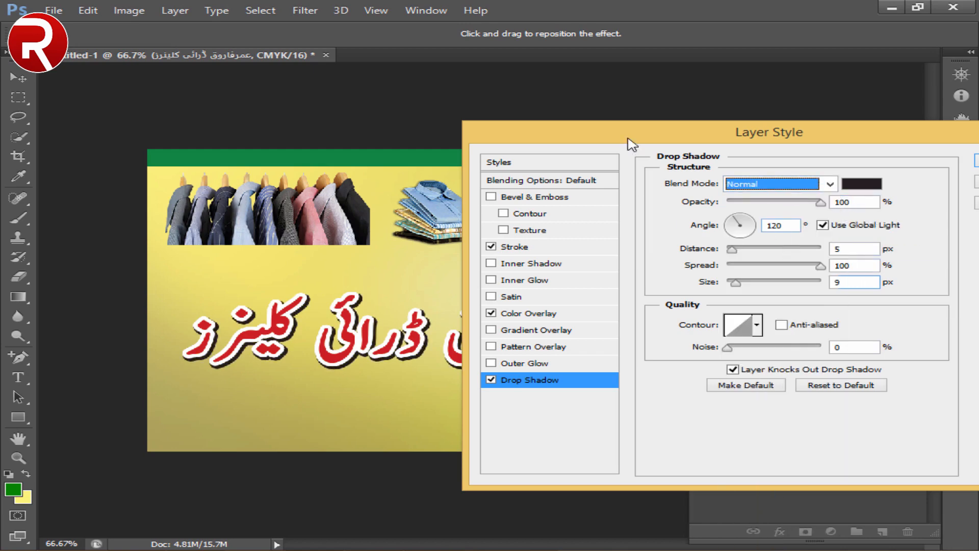
- Add an Inner Bevel to the shop name with 70% depth and 3 px size, and apply the layer style
drag(628, 136, 690, 152)
click(594, 212)
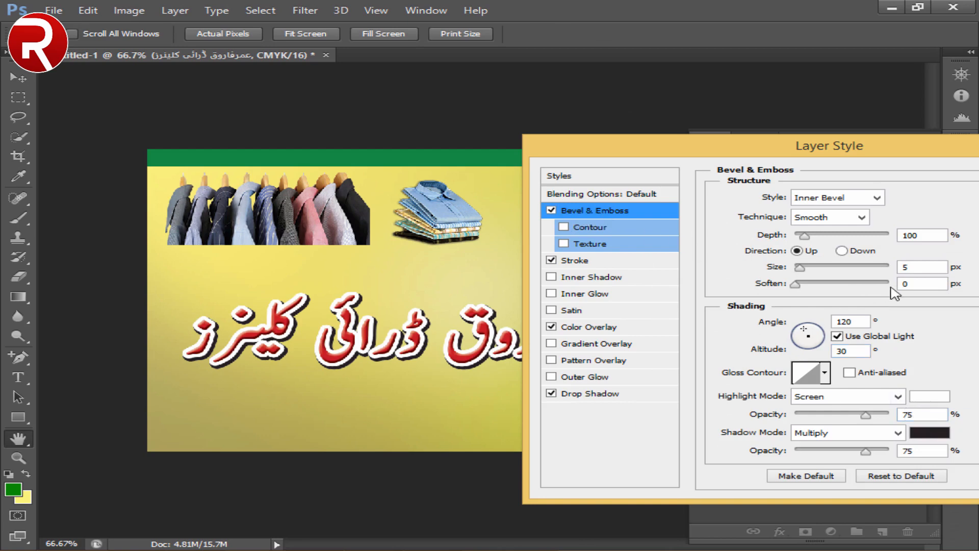
key(Down)
key(Down)
key(Down)
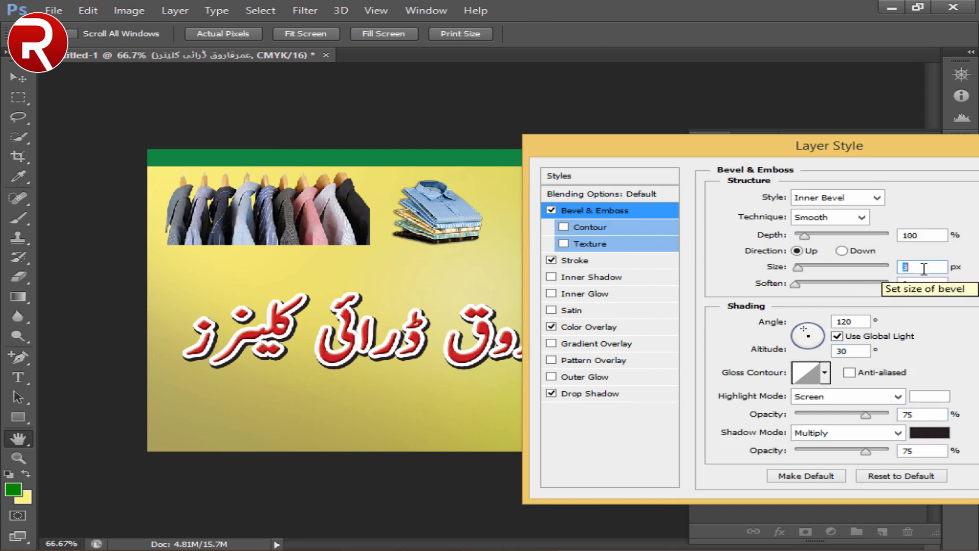
key(Up)
key(Up)
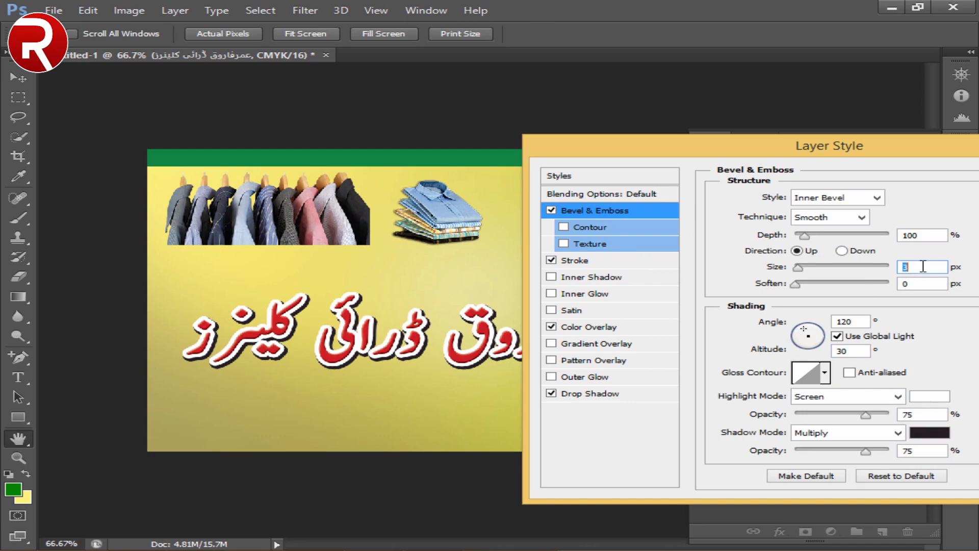
click(921, 235)
text(89)
text(70)
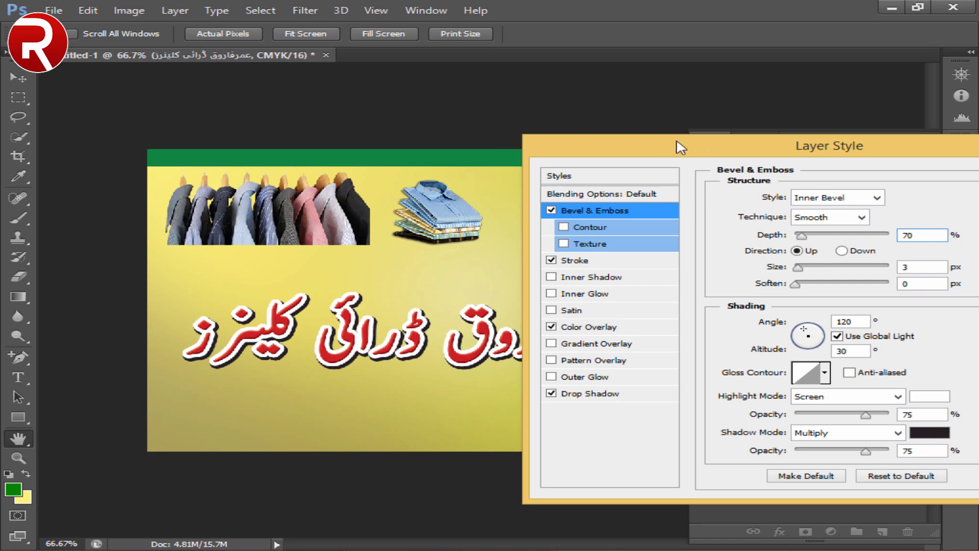
drag(677, 142, 530, 146)
click(913, 181)
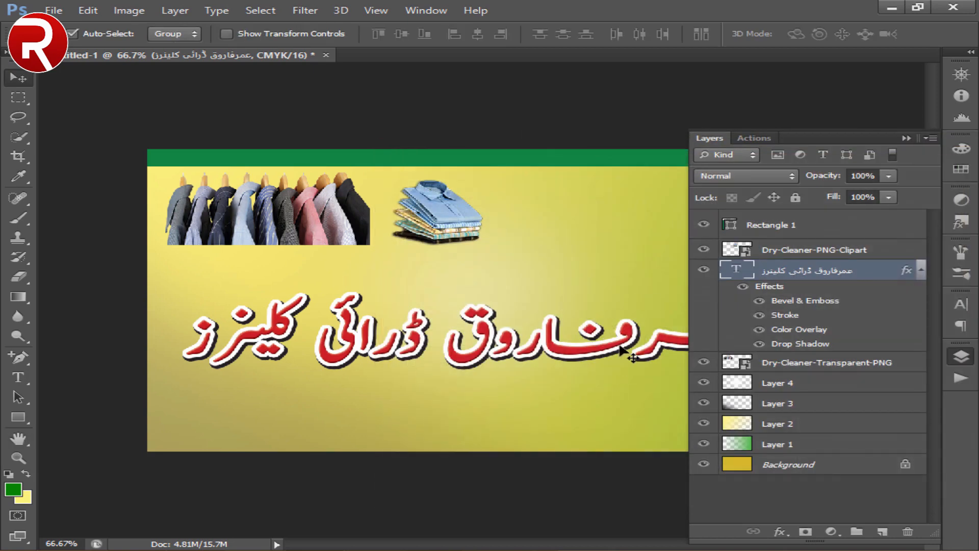
click(714, 137)
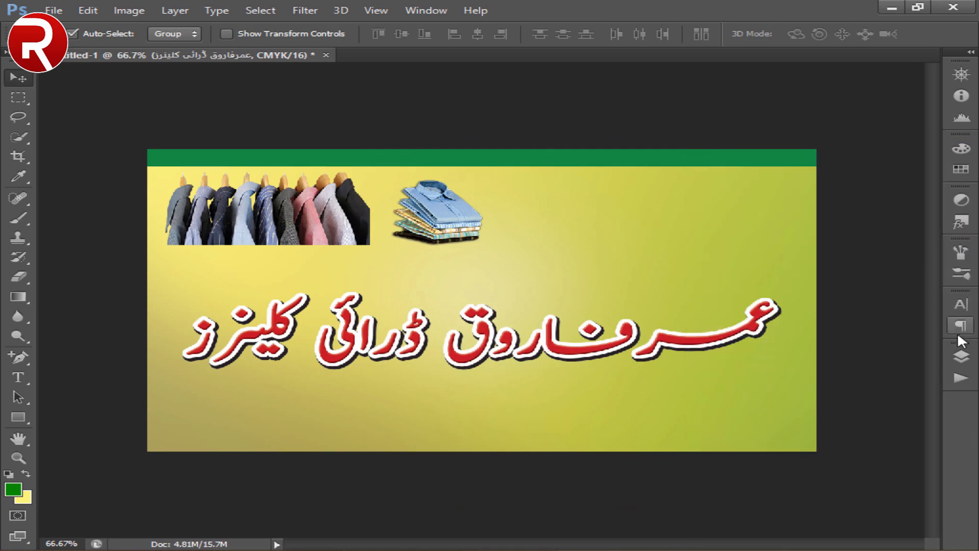
click(961, 356)
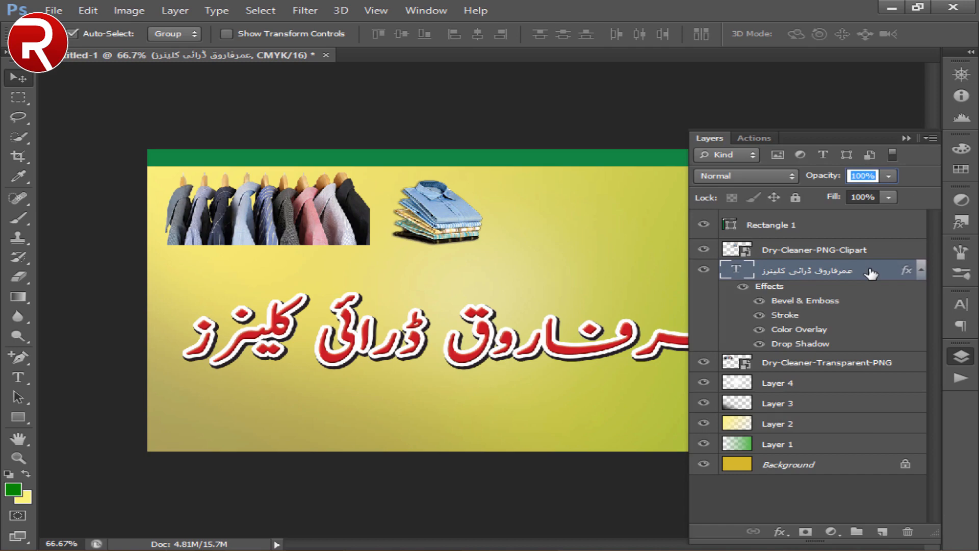
click(509, 425)
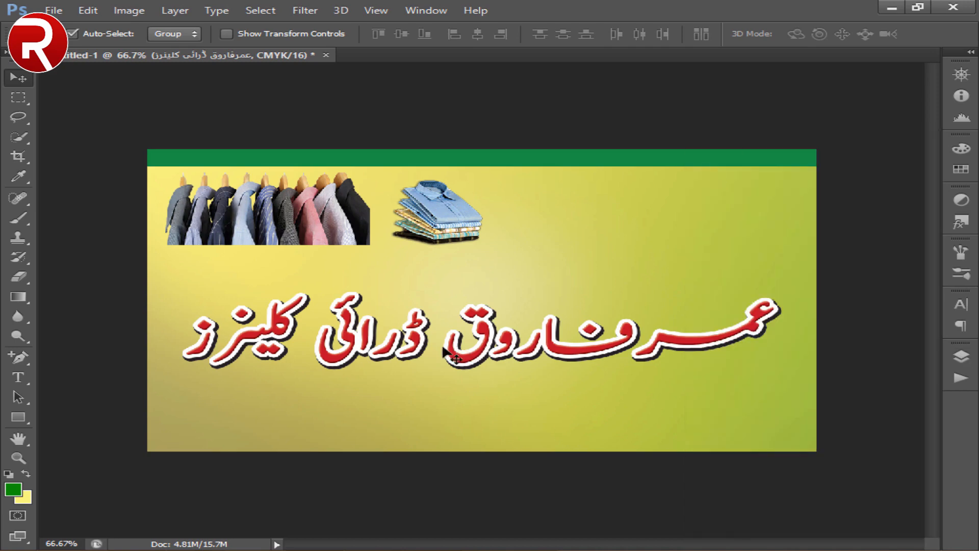
- Tighten the space just before the word ڈرائی in the shop name by setting its tracking to -180
click(18, 377)
click(295, 342)
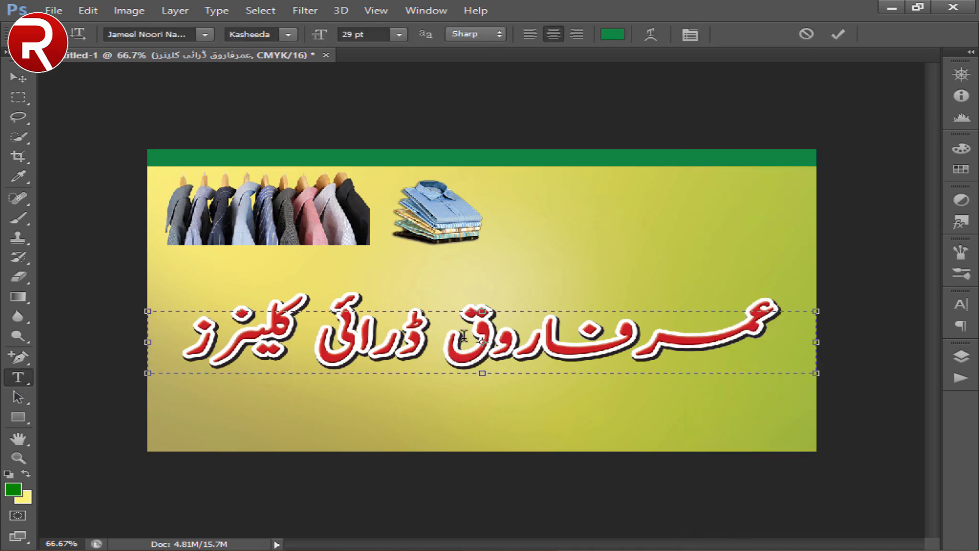
click(446, 347)
drag(433, 342, 434, 350)
click(960, 311)
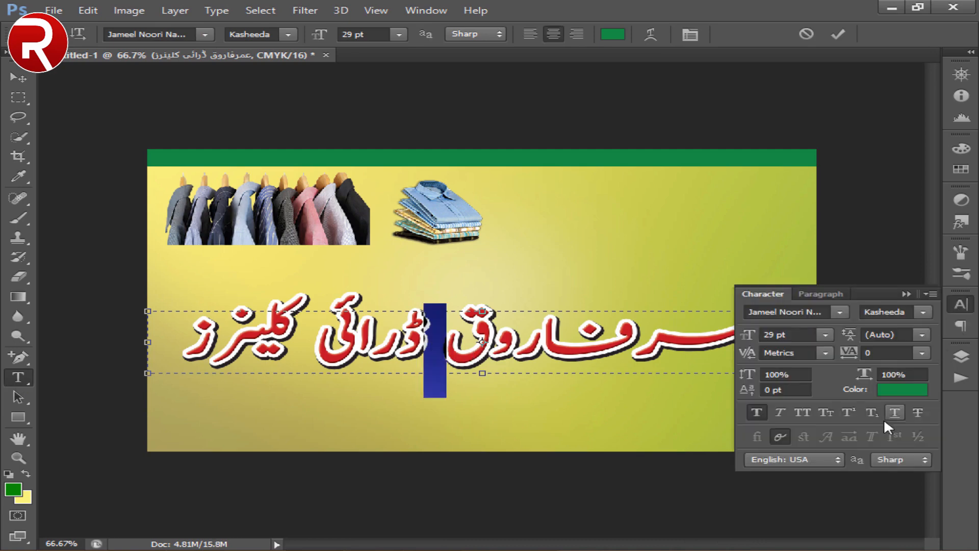
click(897, 353)
key(Down)
key(Down)
key(Down)
key(Down)
key(Down)
key(Down)
key(Down)
key(Down)
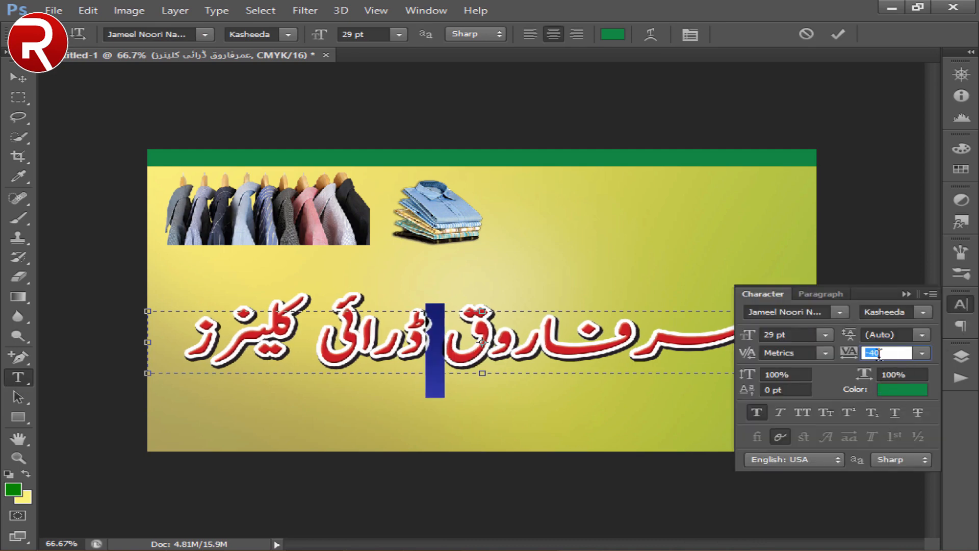
click(772, 291)
click(642, 395)
- Set the tracking of the space between ڈرائی and کلینرز to -220 and finish editing the text
drag(326, 336, 308, 325)
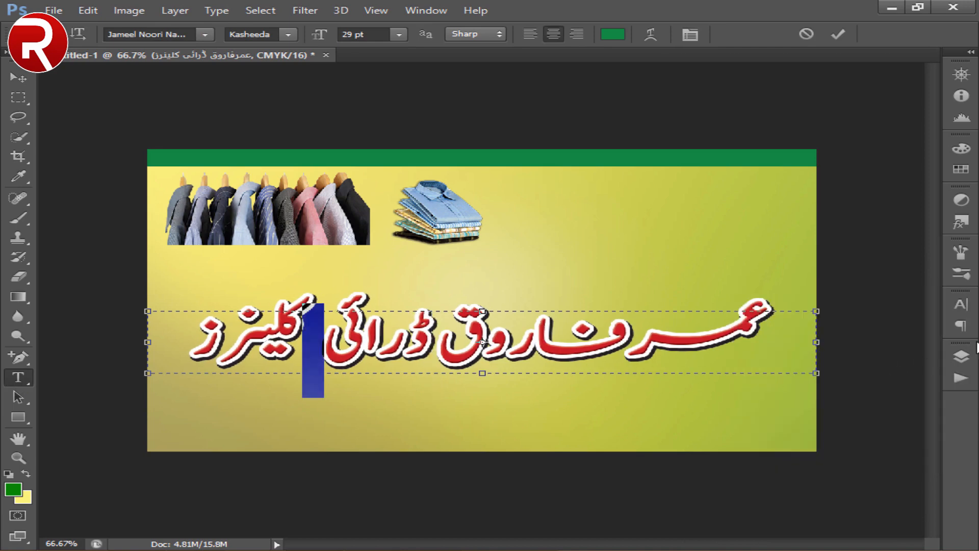
click(963, 306)
click(890, 357)
key(Down)
key(Down)
key(Down)
key(Down)
key(Down)
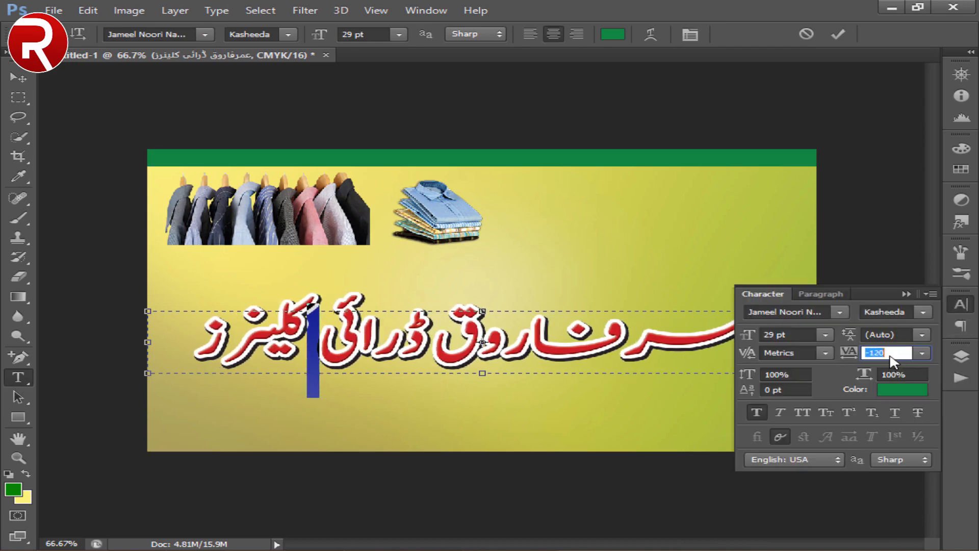
key(Down)
key(Down)
key(Down)
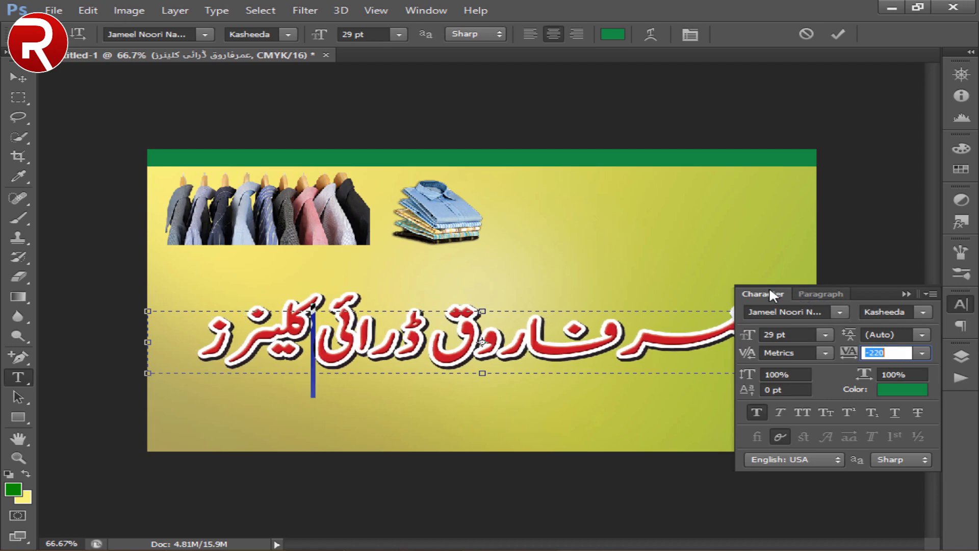
click(770, 291)
click(24, 80)
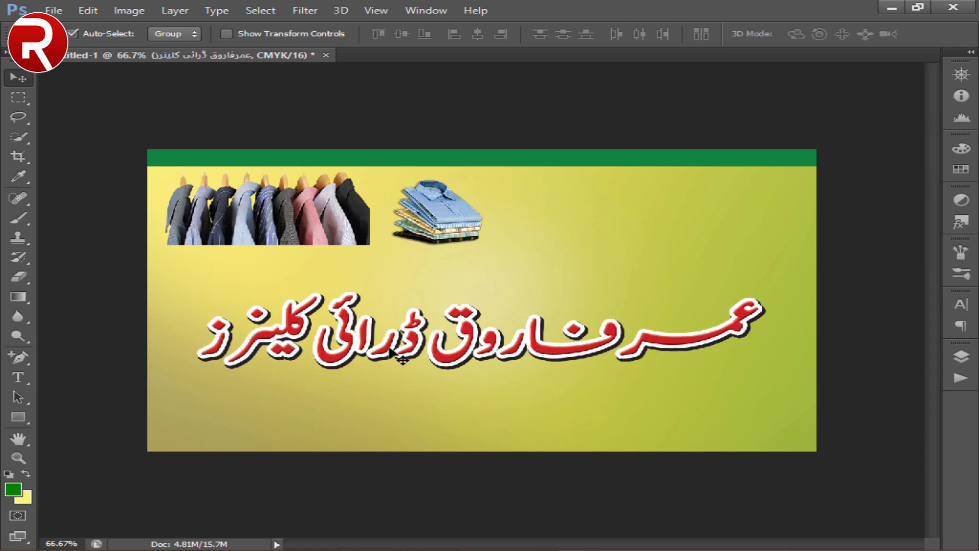
- Center the shop name horizontally on the card and clear the canvas selection
key(ctrl+a)
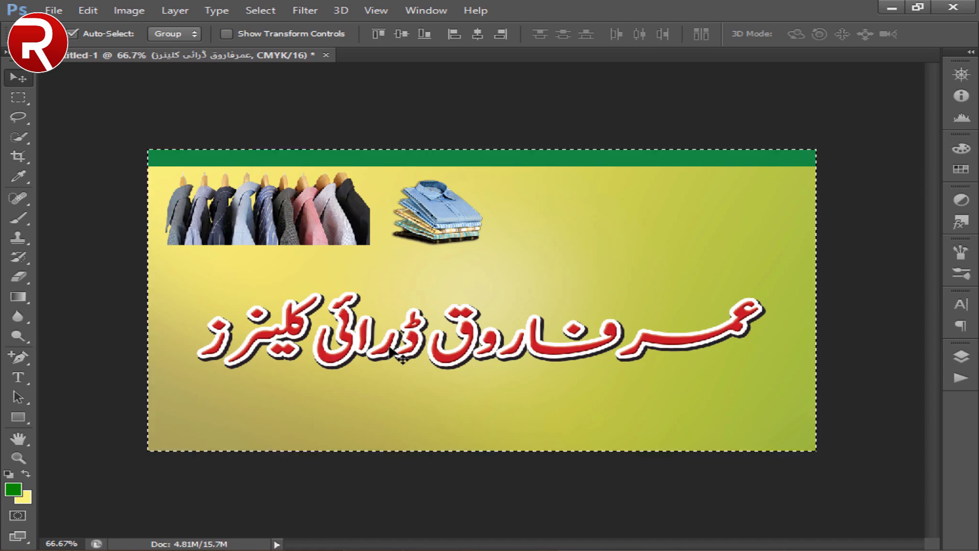
click(480, 38)
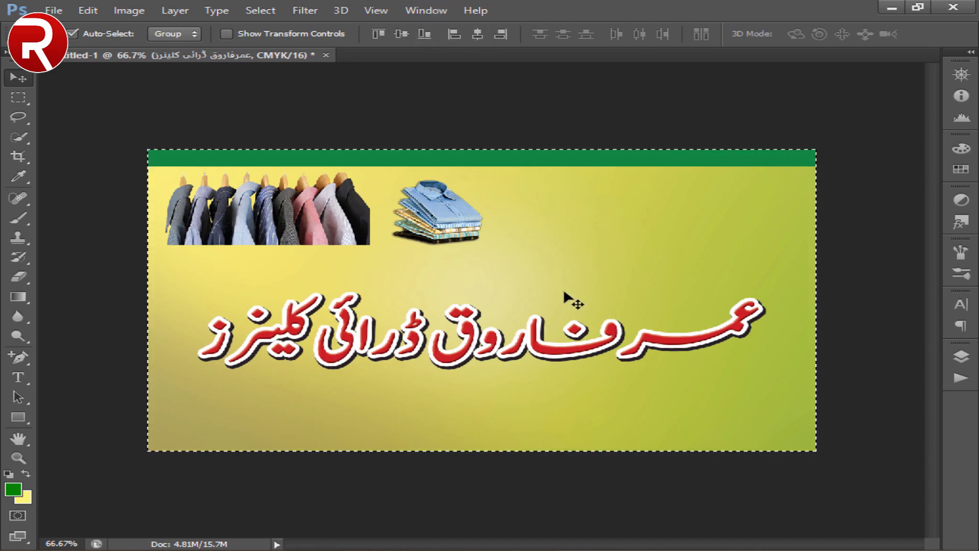
key(ctrl+d)
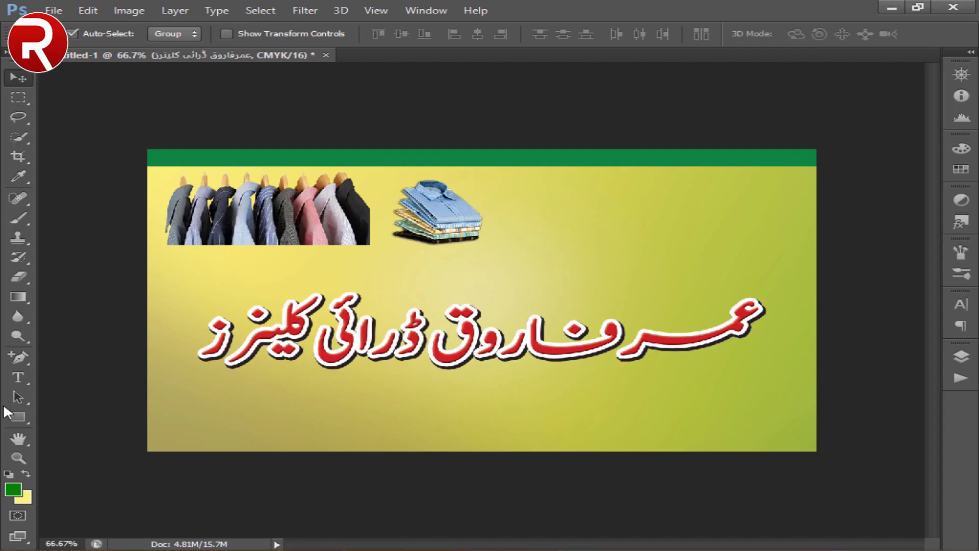
- Draw a green rectangle about 565 x 73 px below the shop name, extending past the card's right edge
key(u)
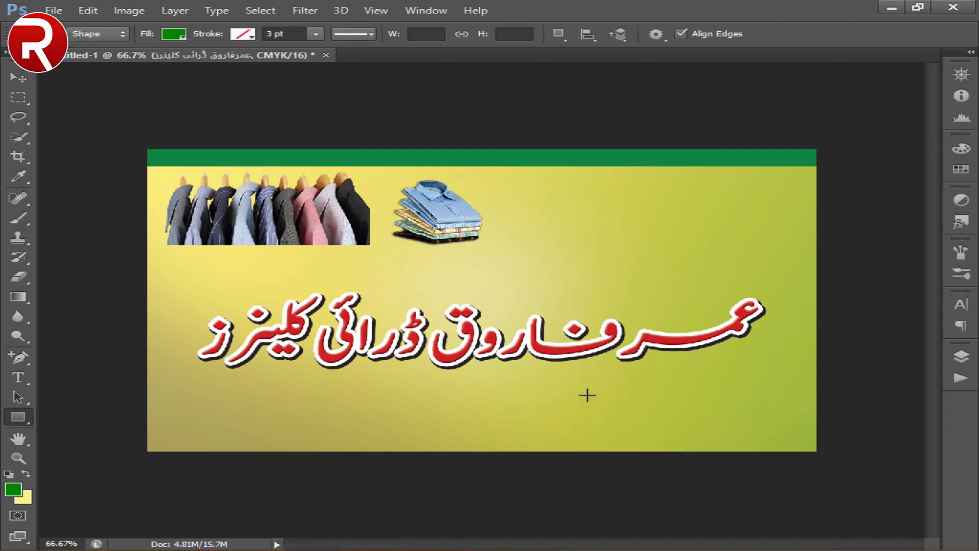
drag(483, 403, 822, 447)
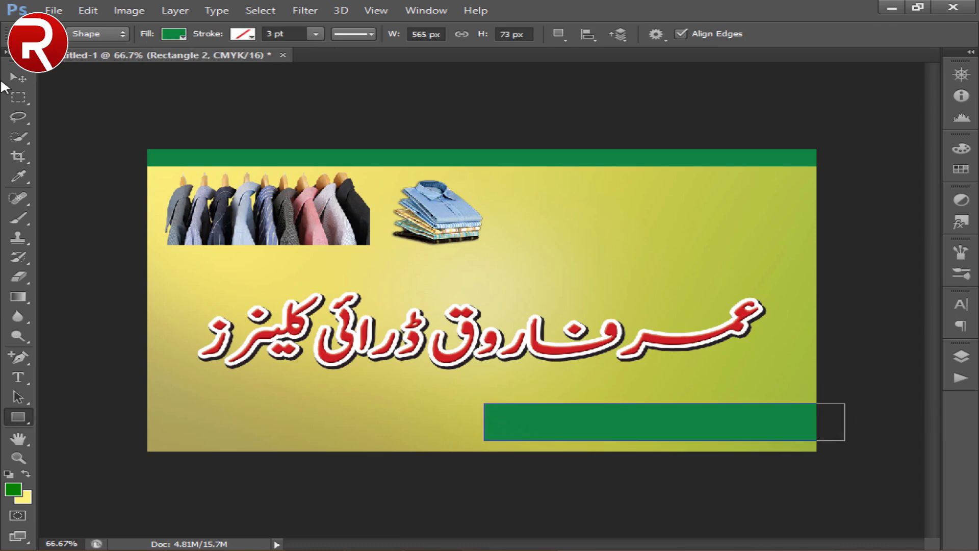
click(18, 77)
- Choose the Eraser with a soft brush and rasterize the lower green rectangle's layer
drag(11, 280, 61, 277)
right_click(373, 319)
double_click(402, 427)
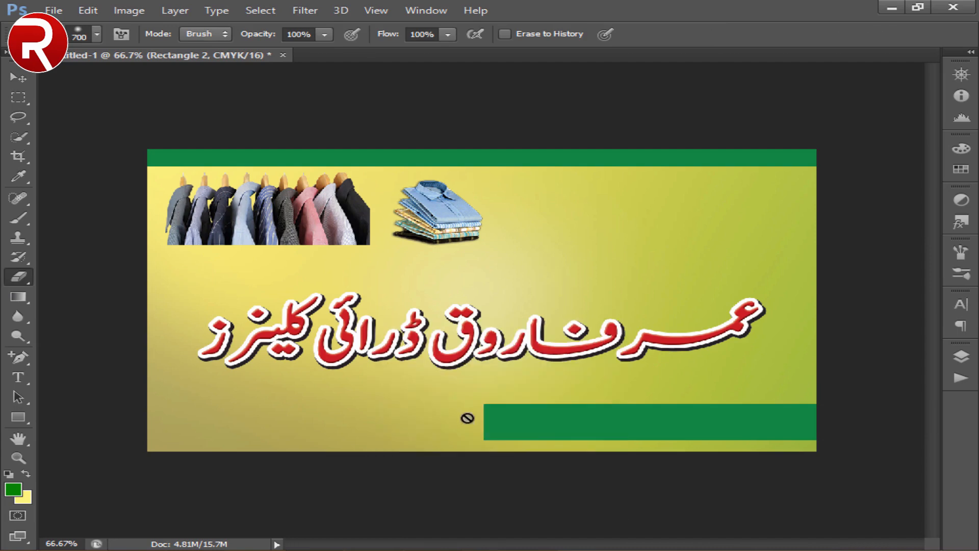
click(952, 356)
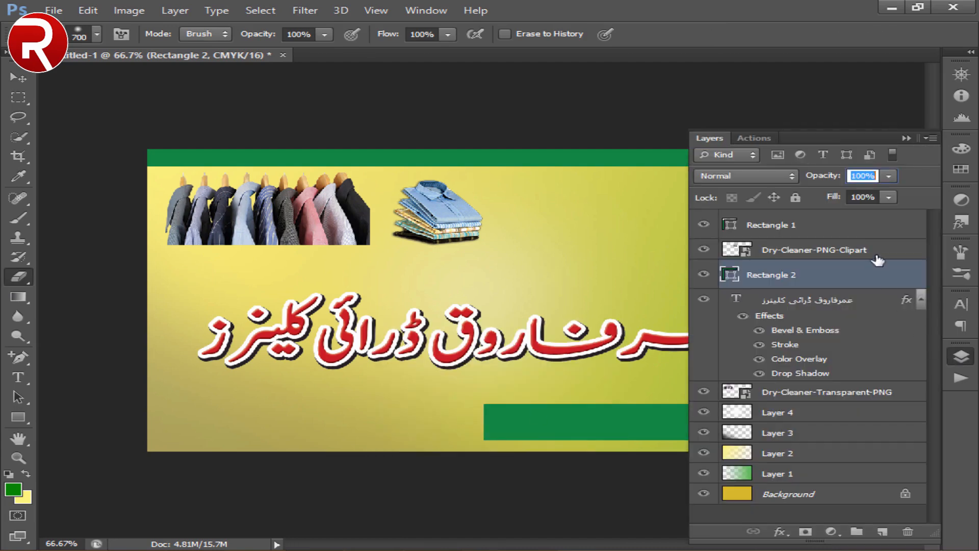
double_click(850, 276)
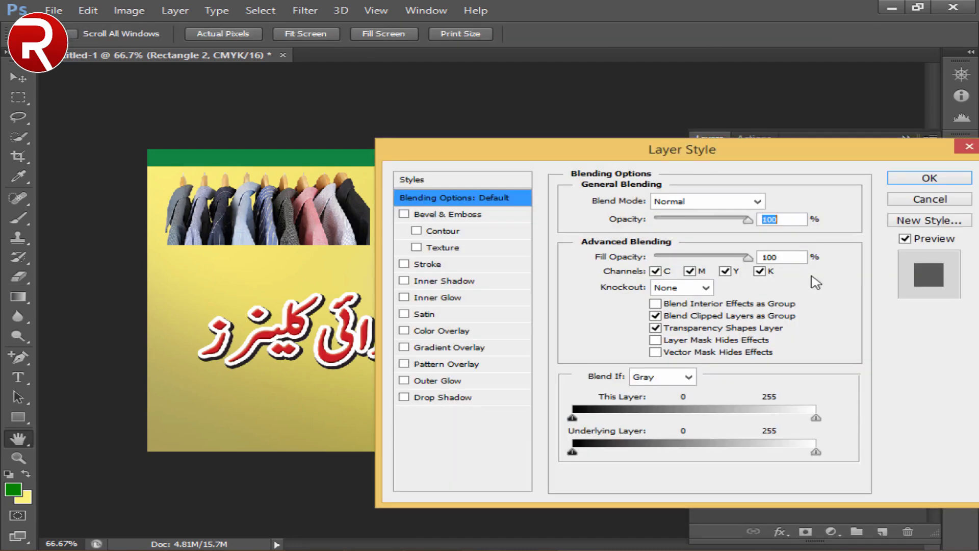
click(911, 202)
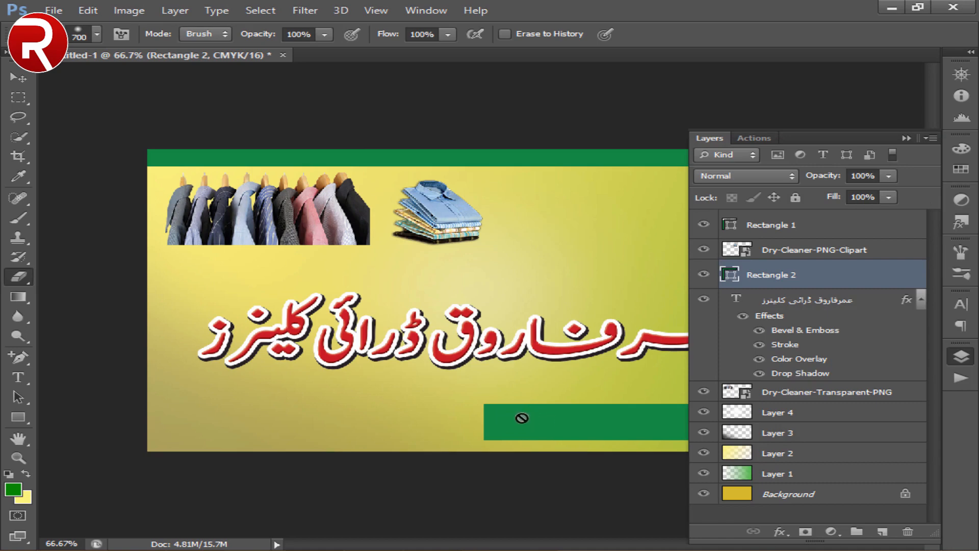
right_click(834, 279)
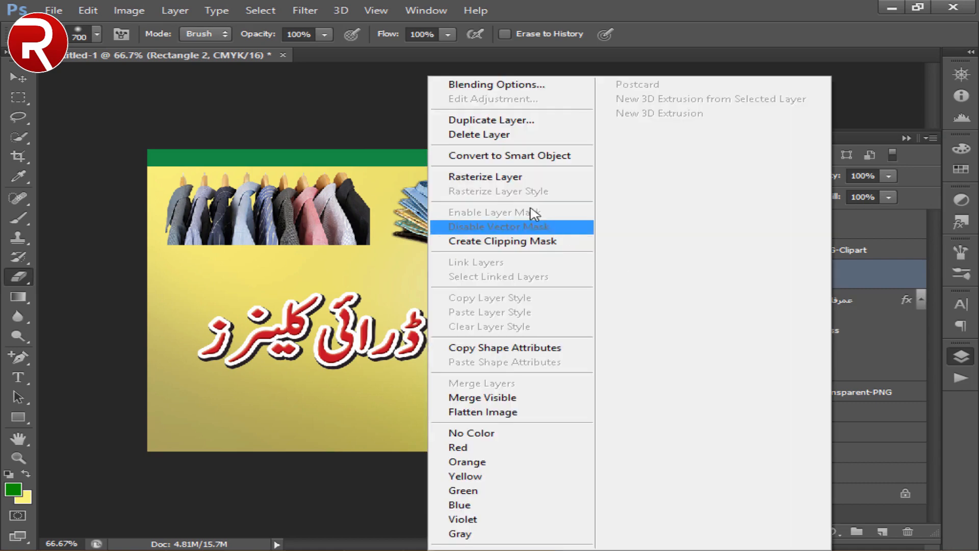
click(516, 181)
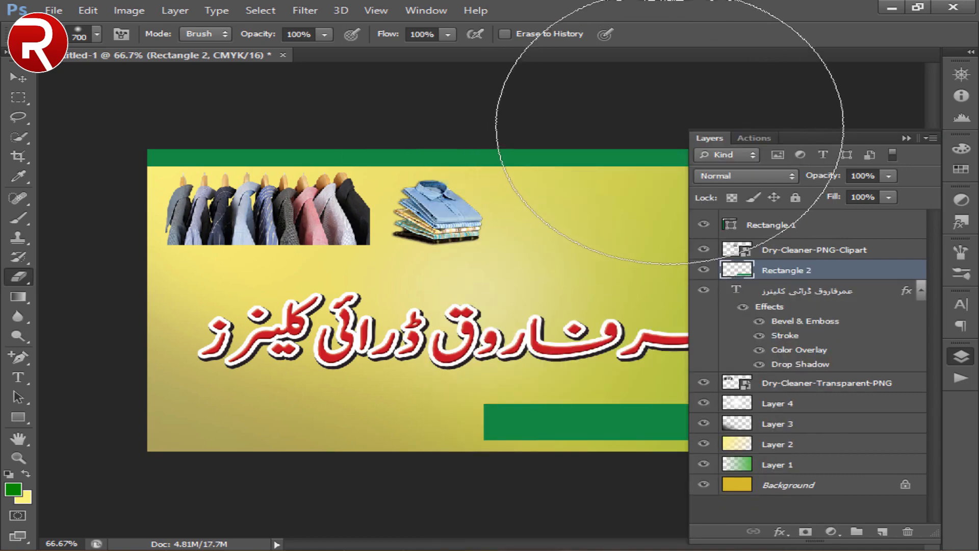
click(709, 137)
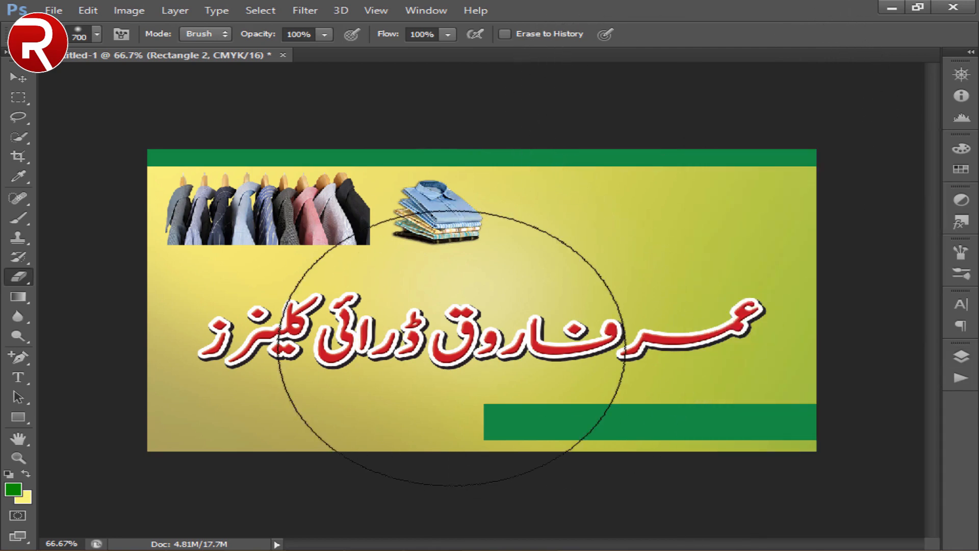
- Fade the left end of the lower green strip with a soft 175 px eraser
key(p)
key(e)
key(bracketleft)
key(bracketleft)
key(bracketleft)
key(bracketleft)
key(bracketleft)
key(bracketleft)
key(bracketleft)
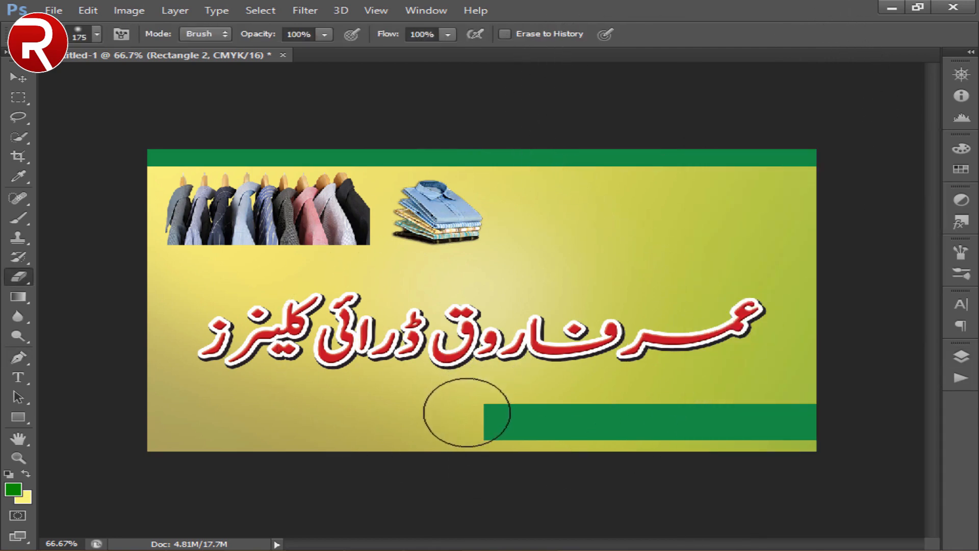
right_click(461, 415)
double_click(494, 455)
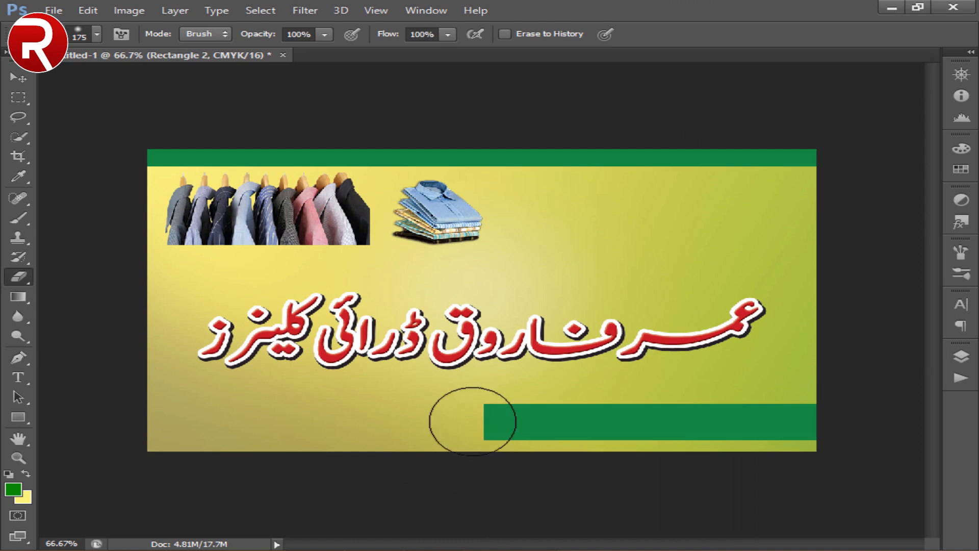
drag(473, 422, 411, 415)
key(v)
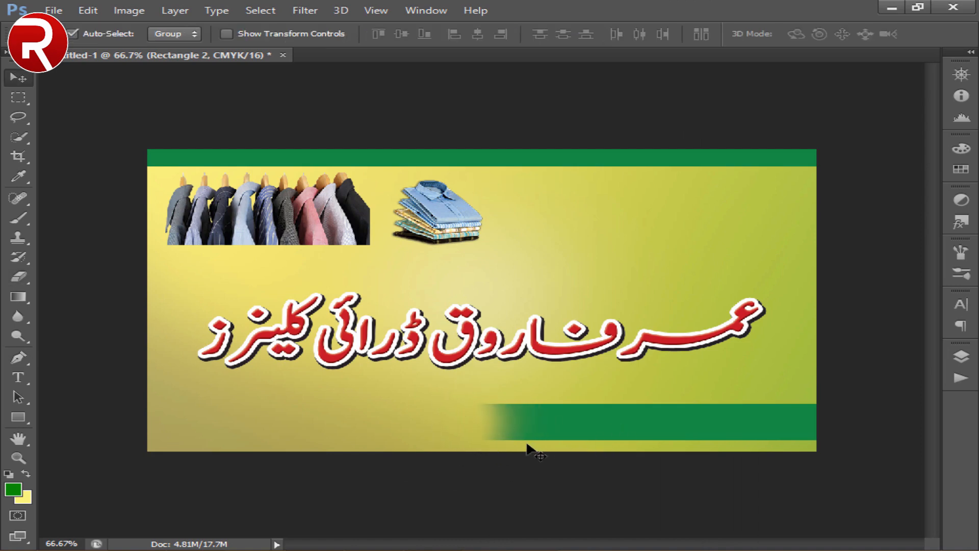
- Nudge the lower green strip slightly left, keeping its right end flush with the card's edge
key(shift+Left)
key(shift+Left)
key(shift+Left)
key(shift+Left)
key(shift+Left)
key(shift+Left)
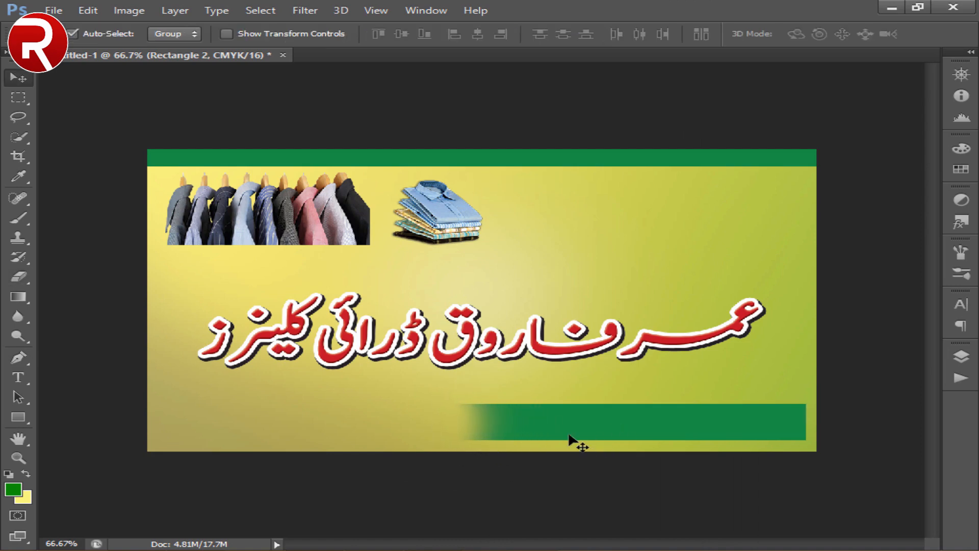
key(shift+Right)
key(shift+Right)
key(shift+Right)
- Add the shop's Urdu address as a new text line at the lower green strip, sized 12 pt
click(23, 372)
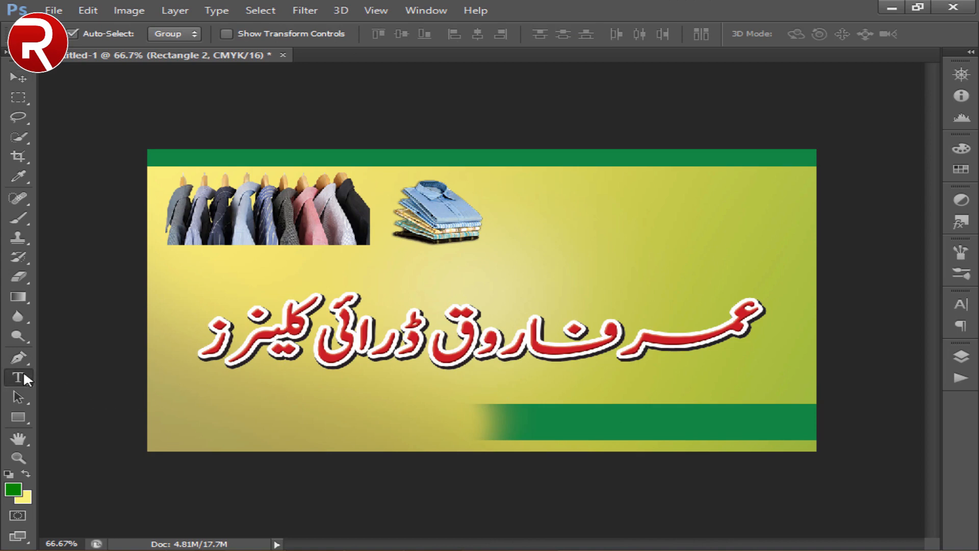
click(610, 431)
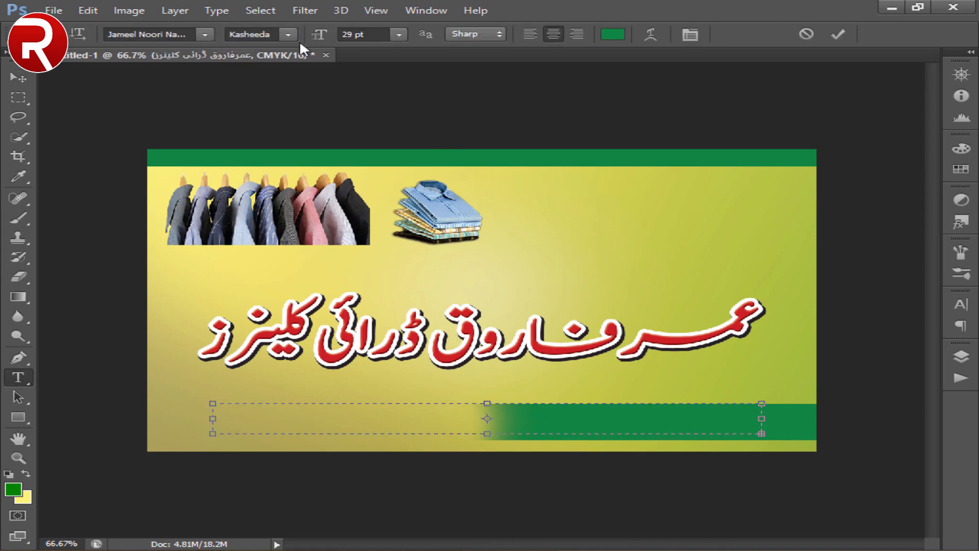
click(341, 35)
key(Down)
key(Down)
key(Down)
key(Down)
key(Down)
key(Down)
key(Down)
key(Down)
key(Down)
key(Down)
key(Down)
key(Down)
key(Down)
key(Down)
key(Down)
key(Down)
key(Down)
key(Down)
key(Down)
key(Down)
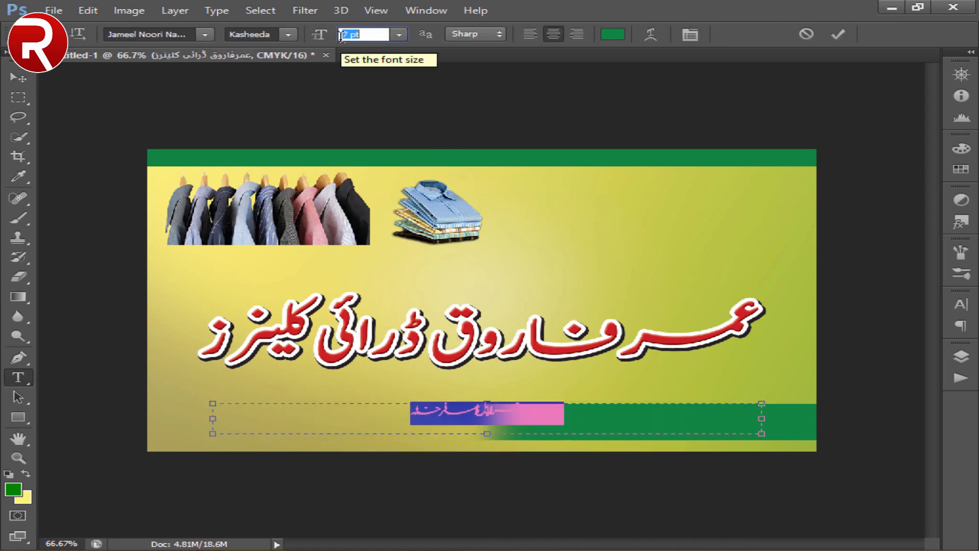
key(Up)
key(Up)
key(Up)
key(Up)
key(Up)
key(Return)
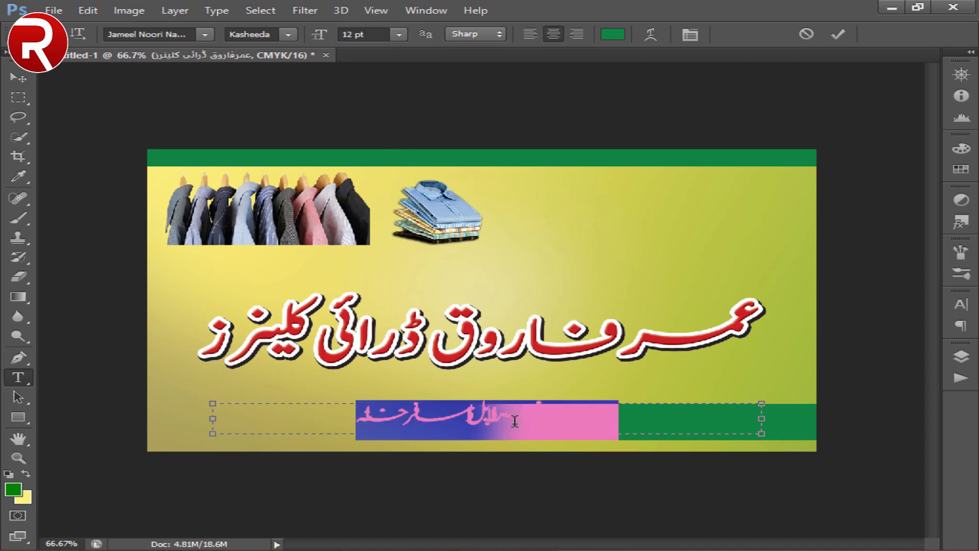
- Color the address line white and finish editing the text
click(9, 473)
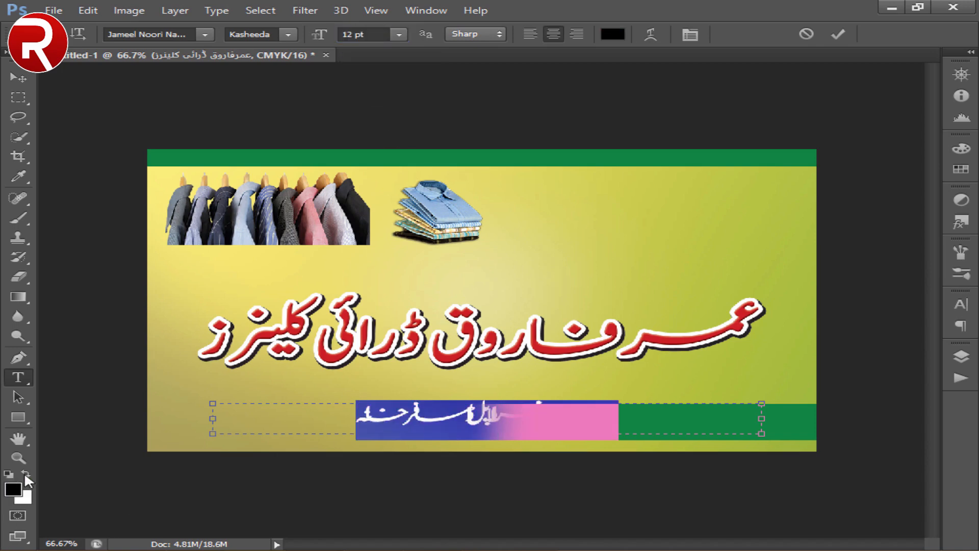
click(25, 474)
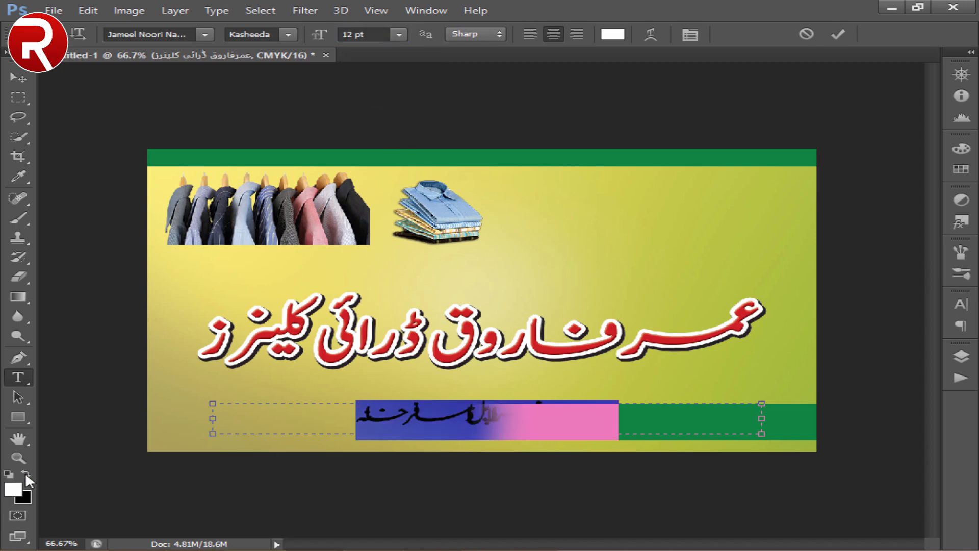
click(24, 82)
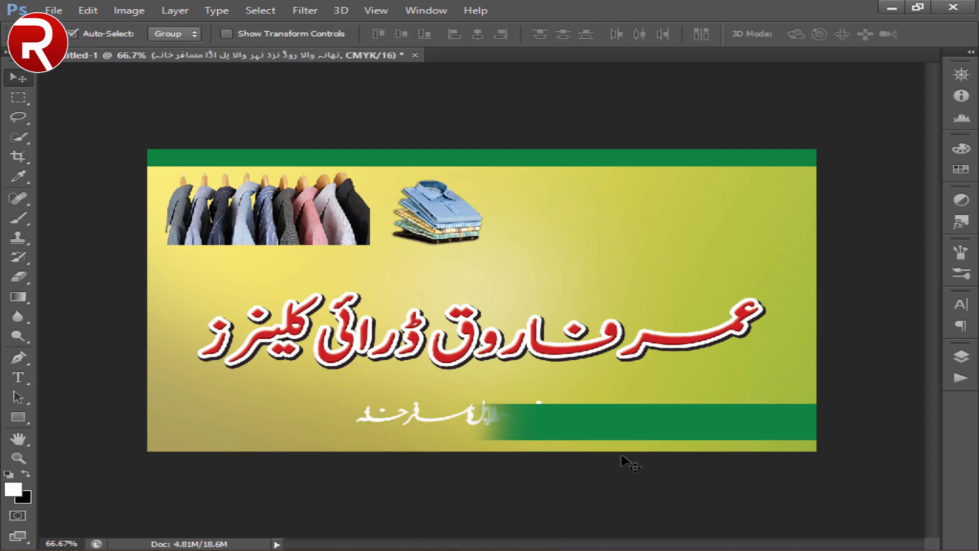
- Bring the address line in front of the lower green strip and shift it right onto the strip
key(ctrl+])
key(shift+Right)
key(shift+Right)
key(shift+Right)
key(shift+Right)
key(shift+Right)
key(shift+Right)
key(shift+Right)
key(shift+Right)
key(shift+Right)
key(shift+Right)
key(shift+Right)
key(shift+Right)
key(shift+Right)
key(shift+Right)
key(shift+Right)
key(shift+Right)
key(shift+Right)
key(shift+Right)
key(shift+Right)
key(shift+Right)
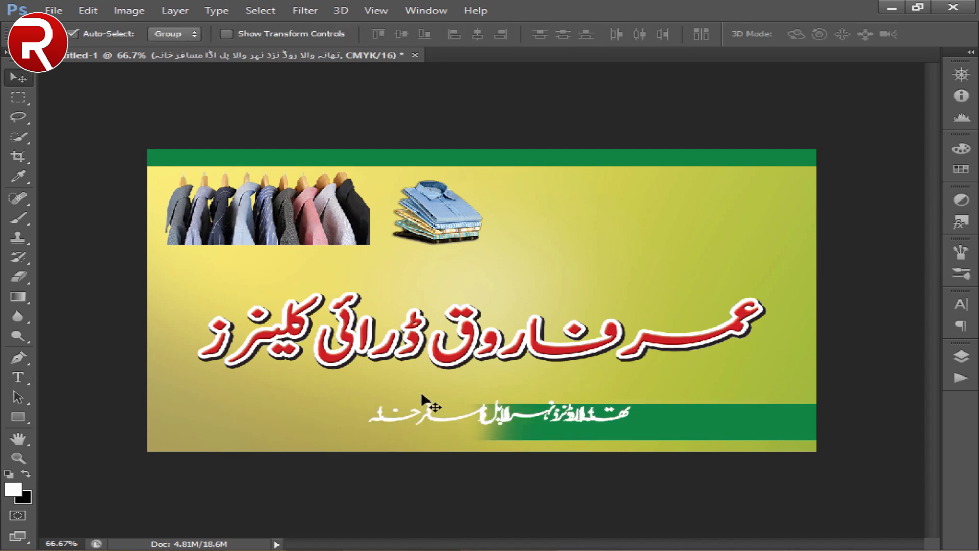
key(shift+Right)
key(shift+Right)
key(shift+Right)
key(shift+Right)
key(shift+Right)
key(shift+Right)
key(shift+Right)
key(shift+Right)
key(shift+Right)
key(shift+Right)
key(shift+Right)
key(shift+Right)
key(shift+Right)
key(shift+Right)
key(shift+Right)
key(shift+Right)
key(shift+Right)
key(shift+Right)
key(shift+Right)
key(shift+Right)
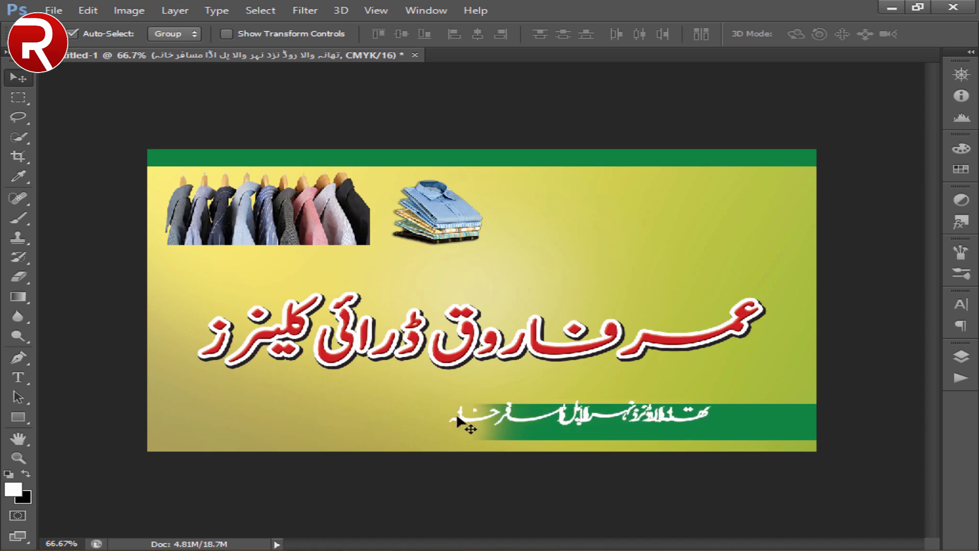
- Set the tracking of the whole address line to 0
double_click(415, 417)
click(961, 306)
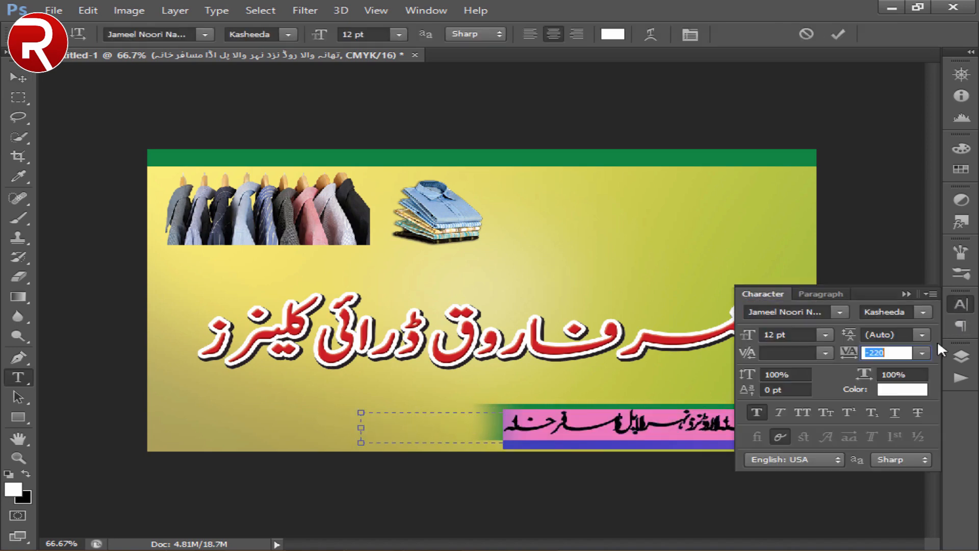
click(889, 357)
click(922, 353)
click(874, 212)
click(750, 421)
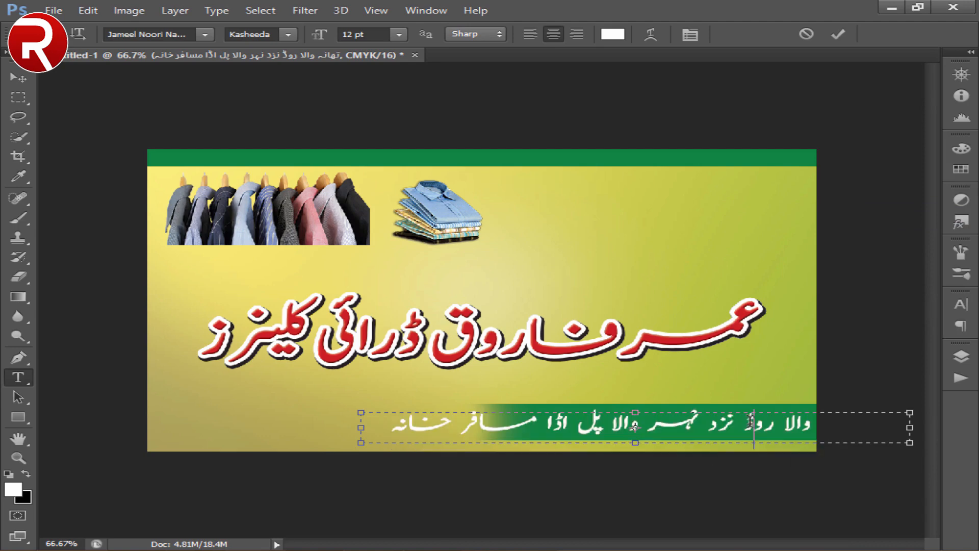
- Change the address line's font style to Regular and finish editing the text
triple_click(592, 433)
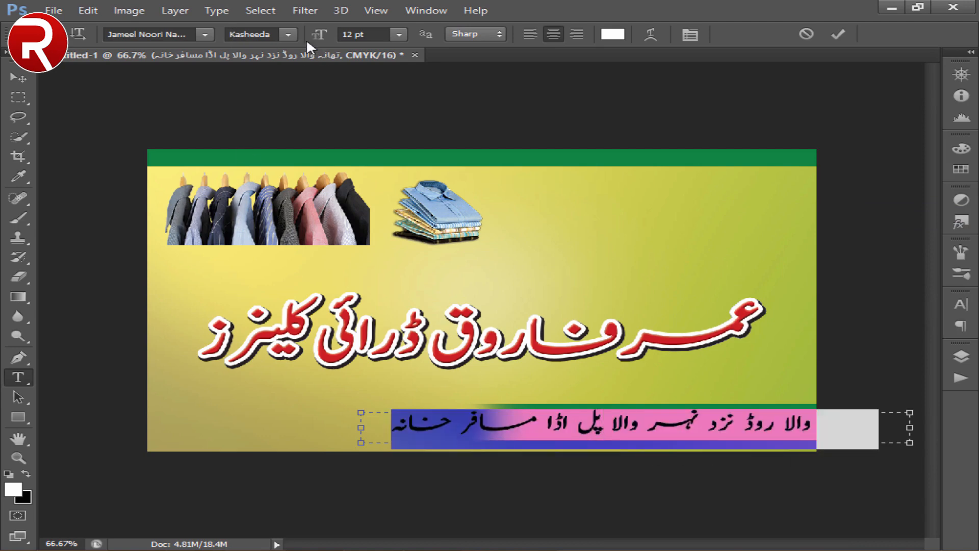
click(288, 34)
click(245, 53)
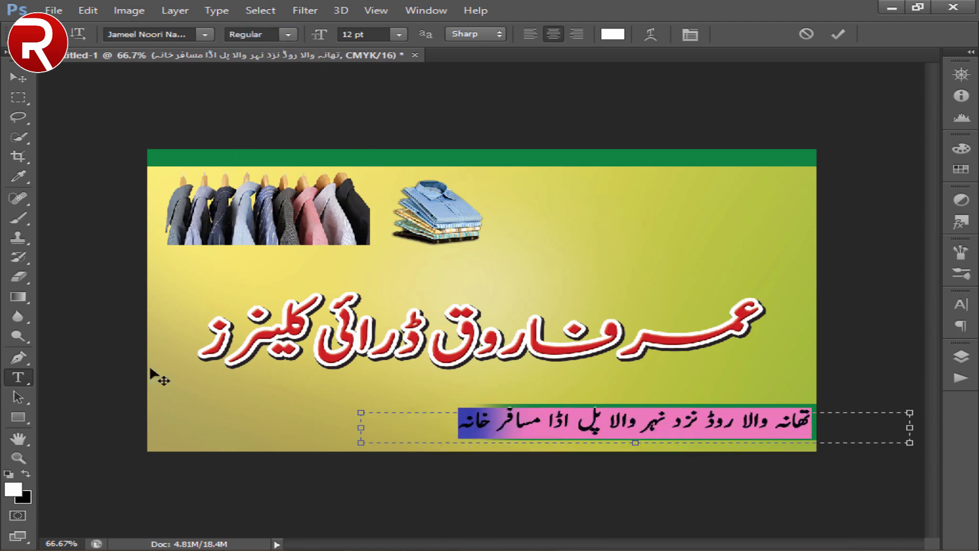
key(ctrl+Return)
key(v)
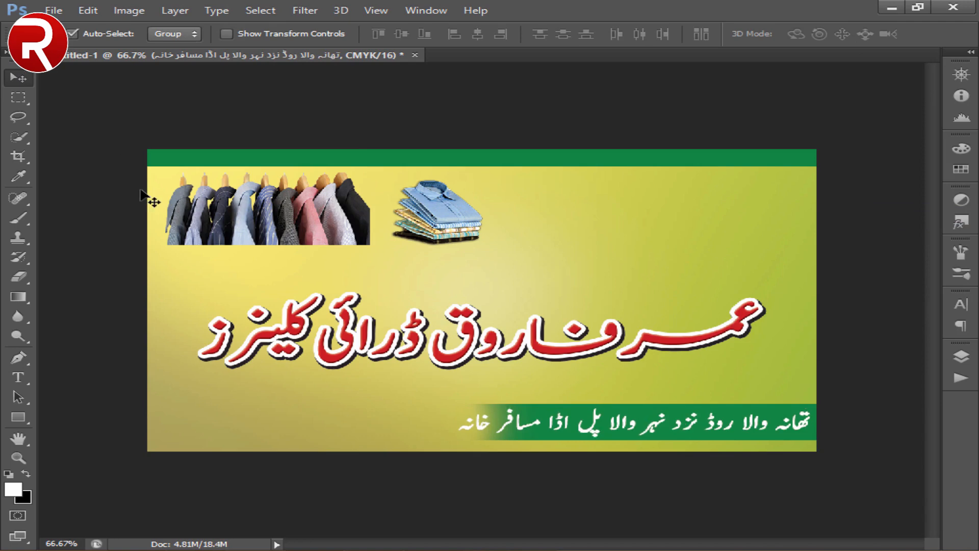
- Set the tracking of the whole address line to -60 and finish editing the text
click(18, 377)
click(608, 424)
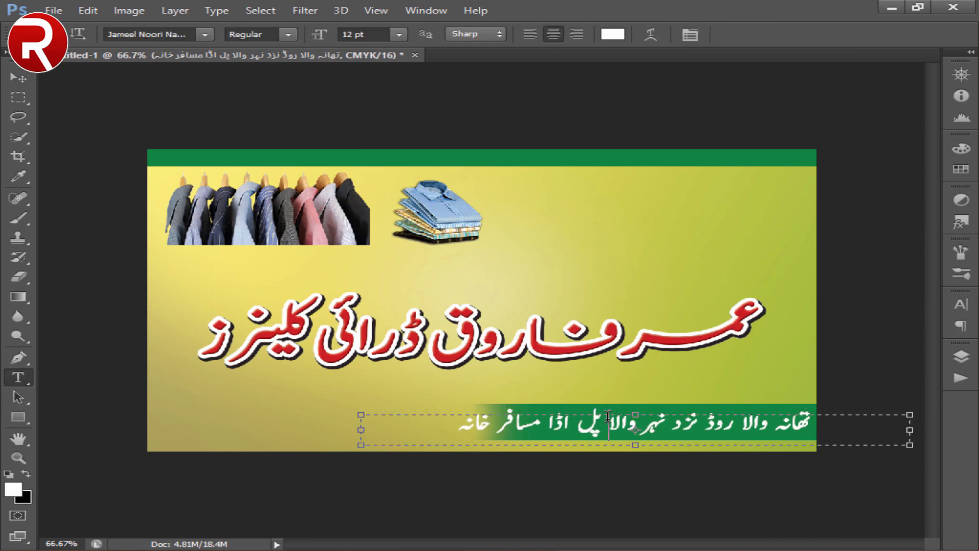
key(ctrl+a)
click(962, 304)
click(895, 349)
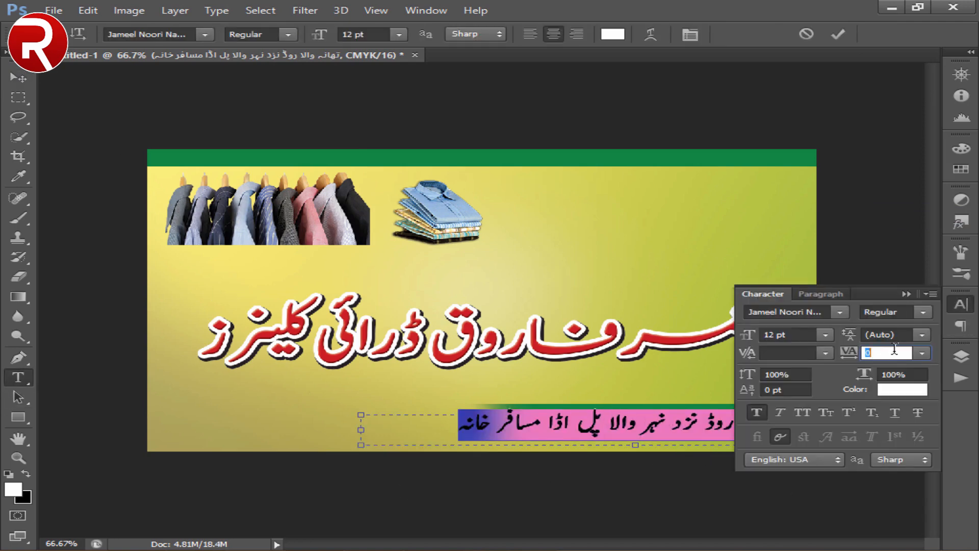
text(-60)
key(Return)
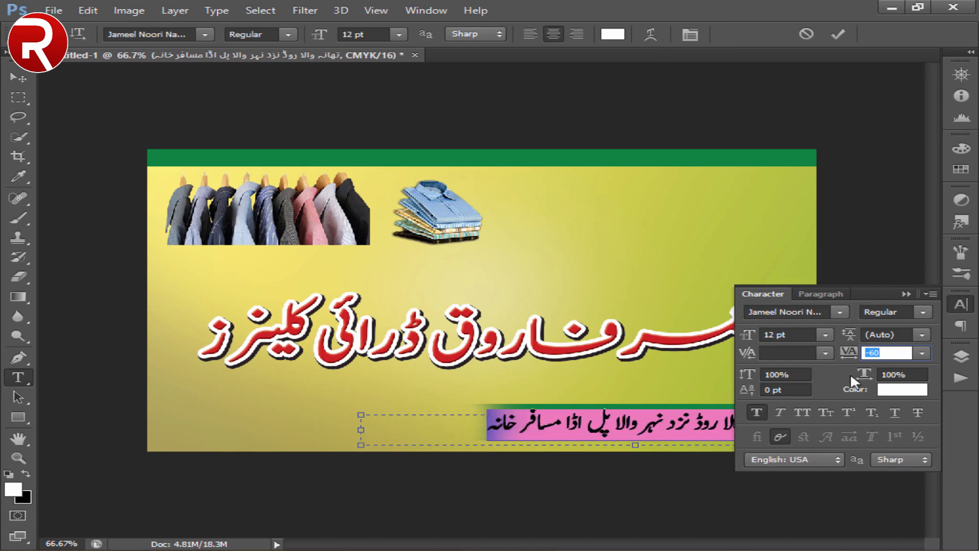
click(754, 294)
click(750, 442)
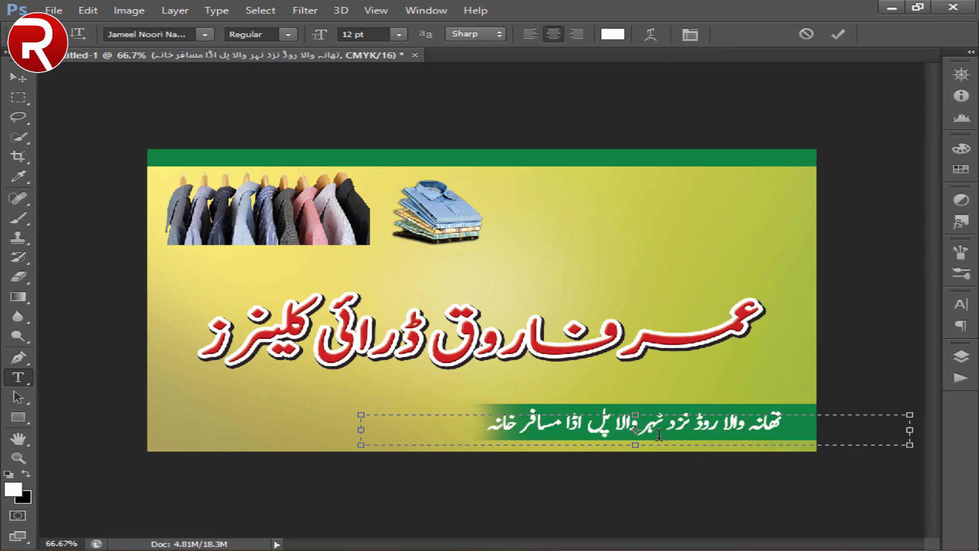
key(ctrl+Return)
key(v)
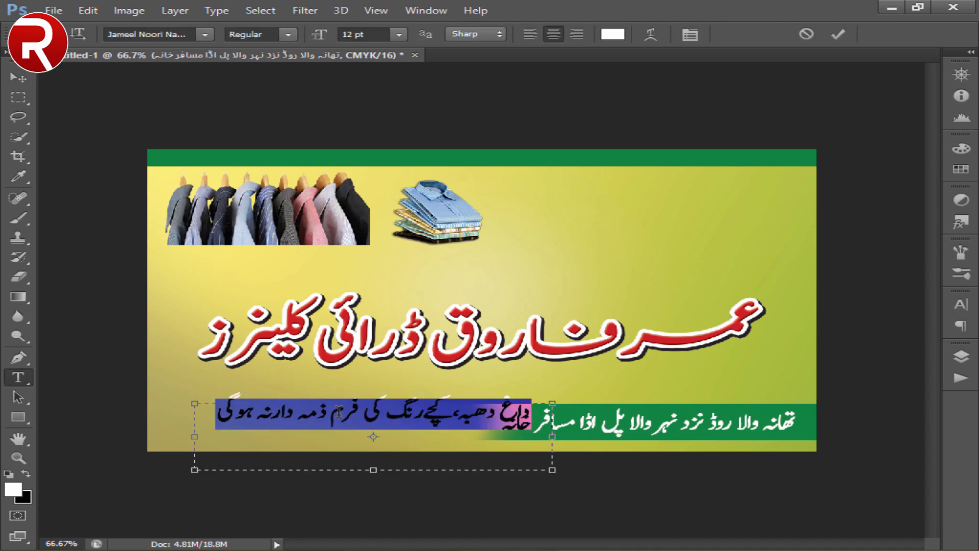
- Set the disclaimer line above the lower green strip to black and reduce its font size to 10 pt
click(25, 473)
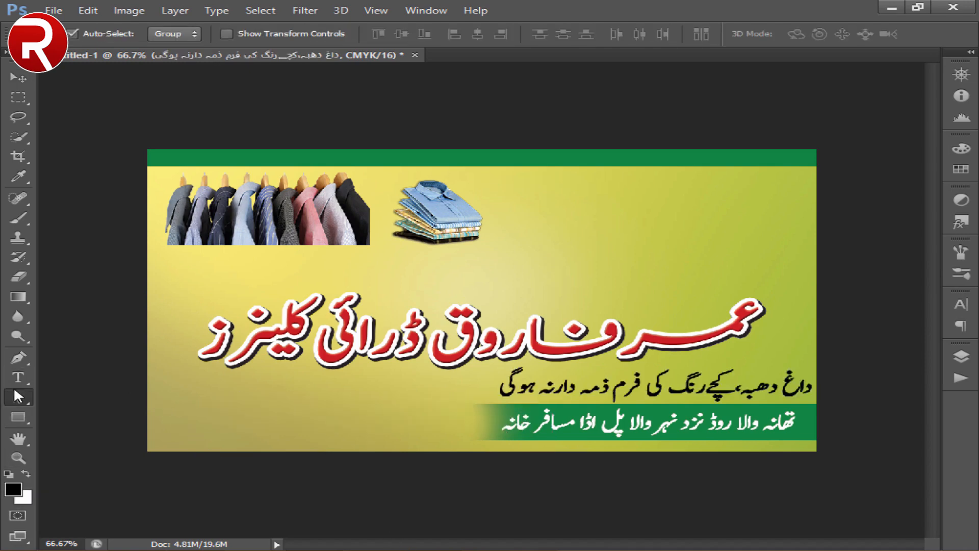
key(t)
click(663, 406)
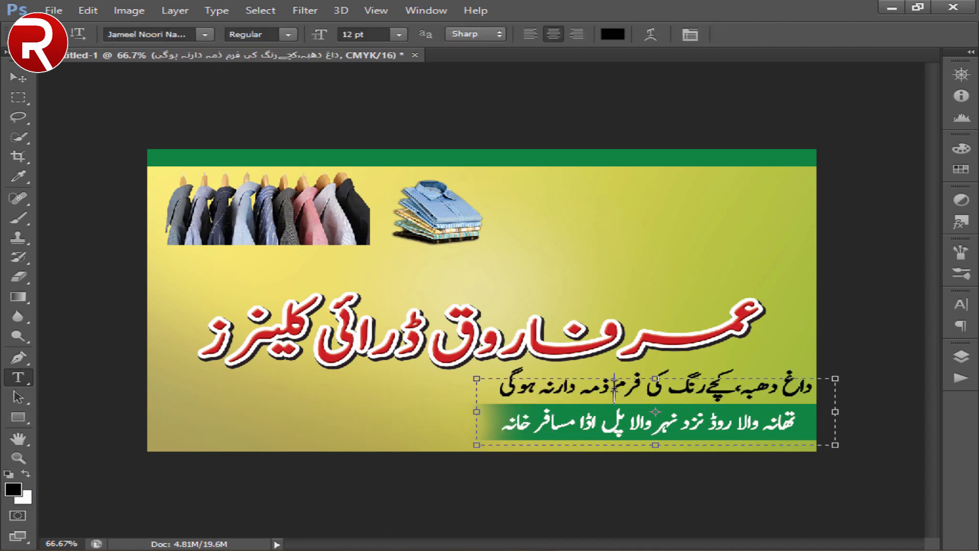
key(ctrl+a)
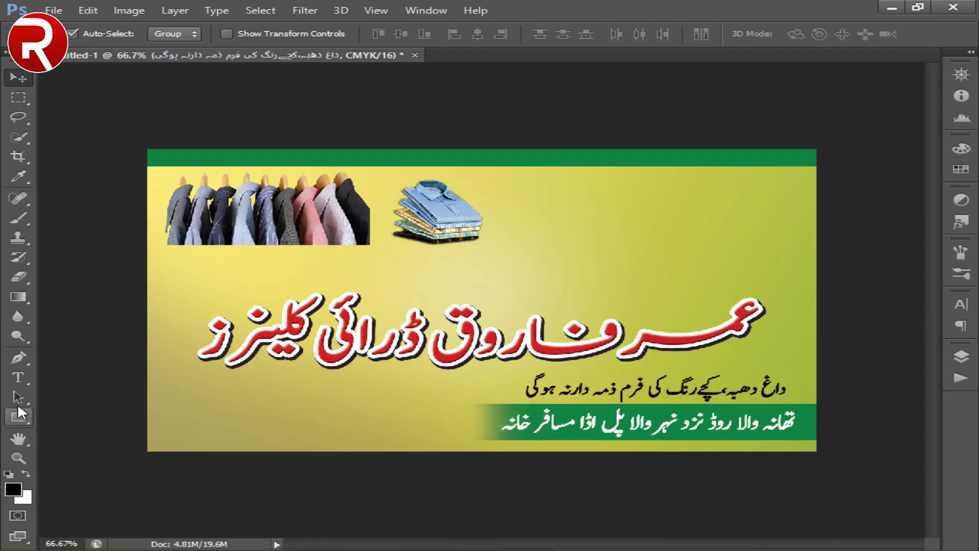
- Adjust the text box height of "جدیدپلانٹ پر کوٹ،کمبل،کالین" and shift the line down and left, beside the lower green strip
drag(338, 394, 349, 403)
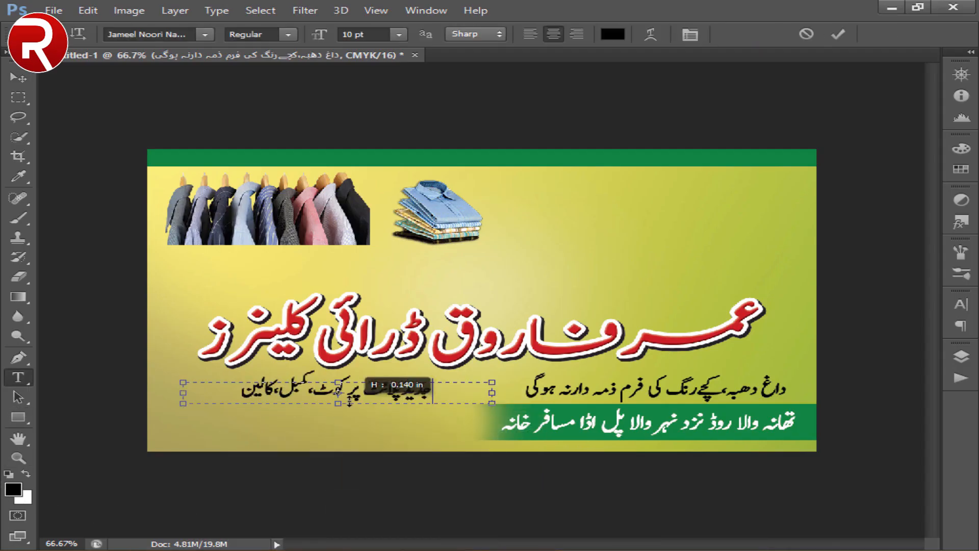
click(11, 78)
key(shift+Down)
key(shift+Down)
key(shift+Down)
key(shift+Down)
key(shift+Left)
key(shift+Left)
key(shift+Left)
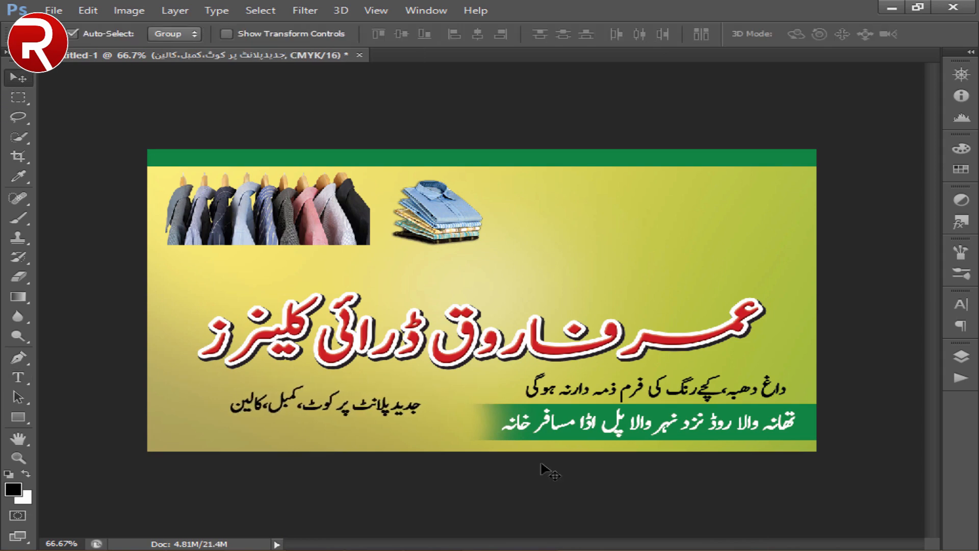
key(shift+Left)
key(shift+Left)
key(shift+Left)
key(shift+Left)
- Duplicate the "جدیدپلانٹ پر کوٹ،کمبل،کالین" line and place the copy directly beneath the original
key(ctrl+j)
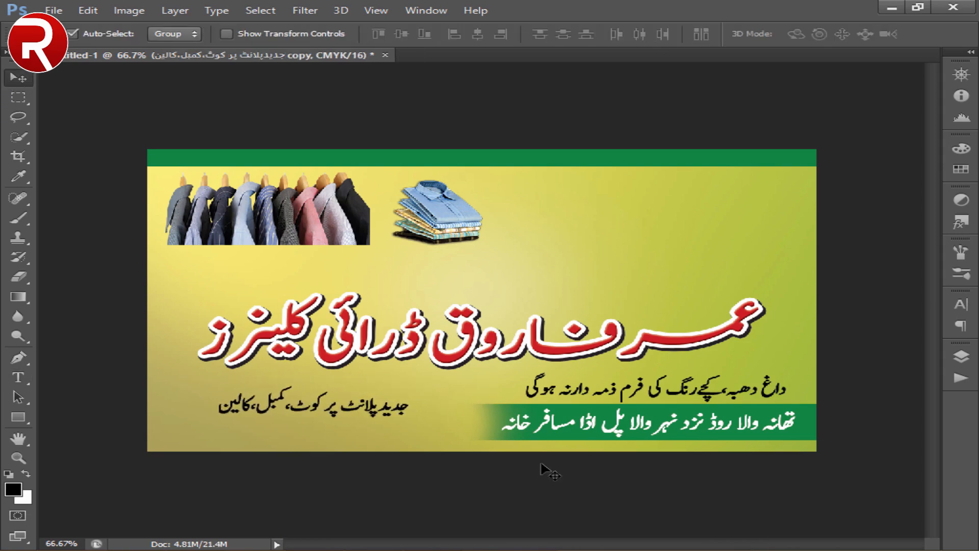
key(shift+Down)
key(shift+Down)
key(shift+Down)
key(shift+Down)
key(shift+Down)
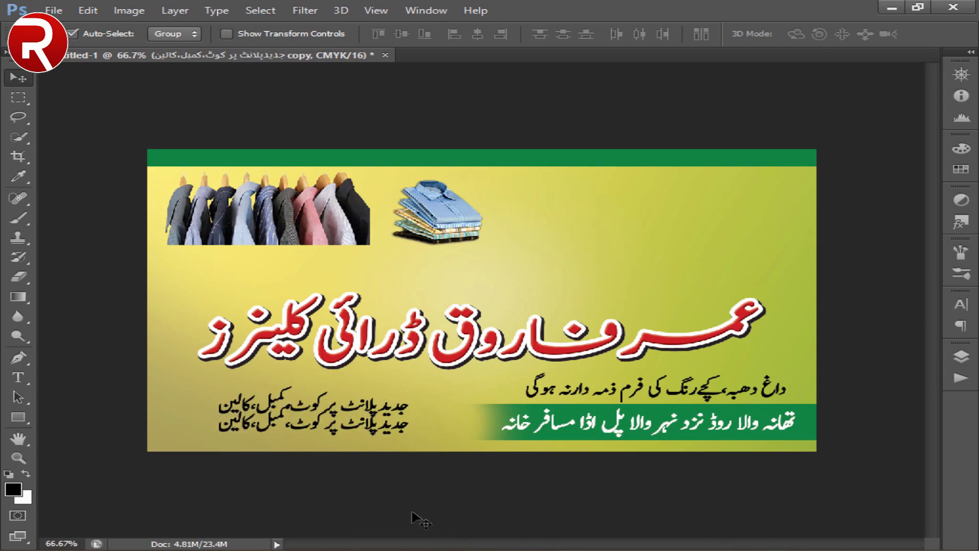
key(shift+Down)
key(shift+Down)
key(shift+Down)
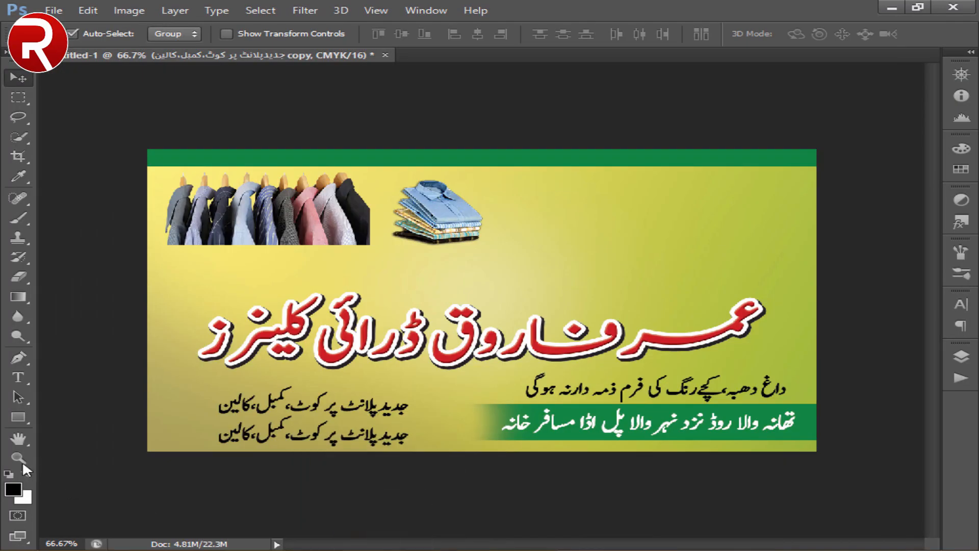
- Replace the copied line's text with "ڈرائی کرانے کے لیے تشریف لائیں۔" and finish editing it
click(18, 377)
click(312, 437)
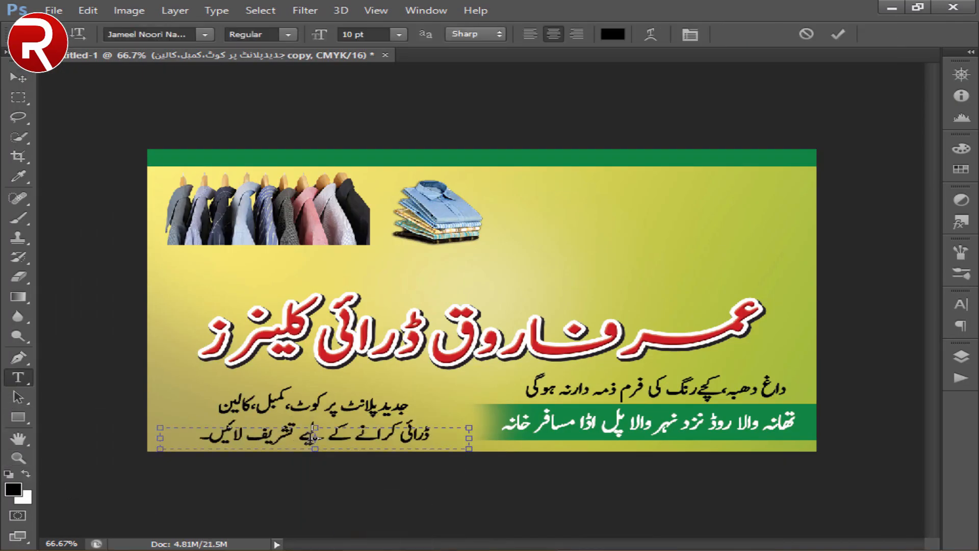
click(16, 80)
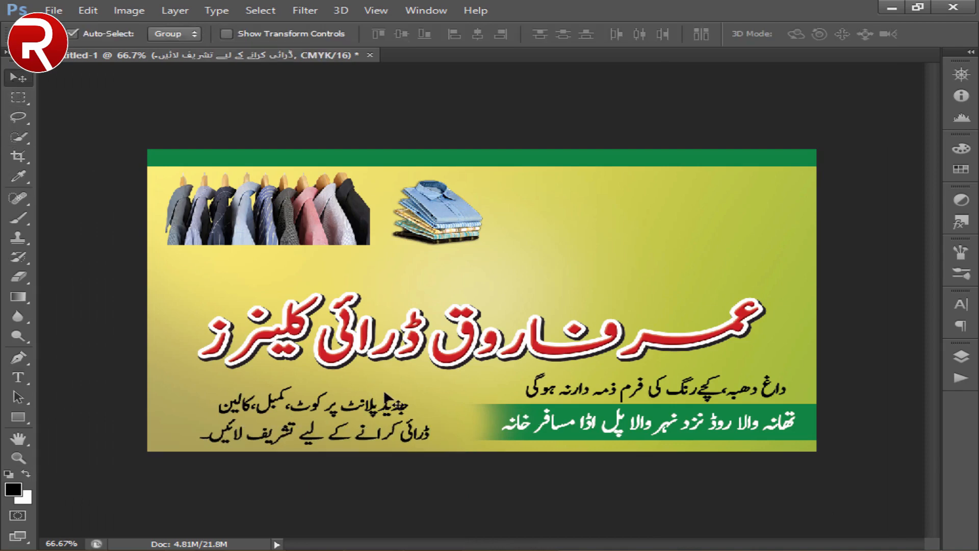
- Give the "ڈرائی کرانے کے لیے تشریف لائیں۔" line a red colour overlay and a white stroke
key(F7)
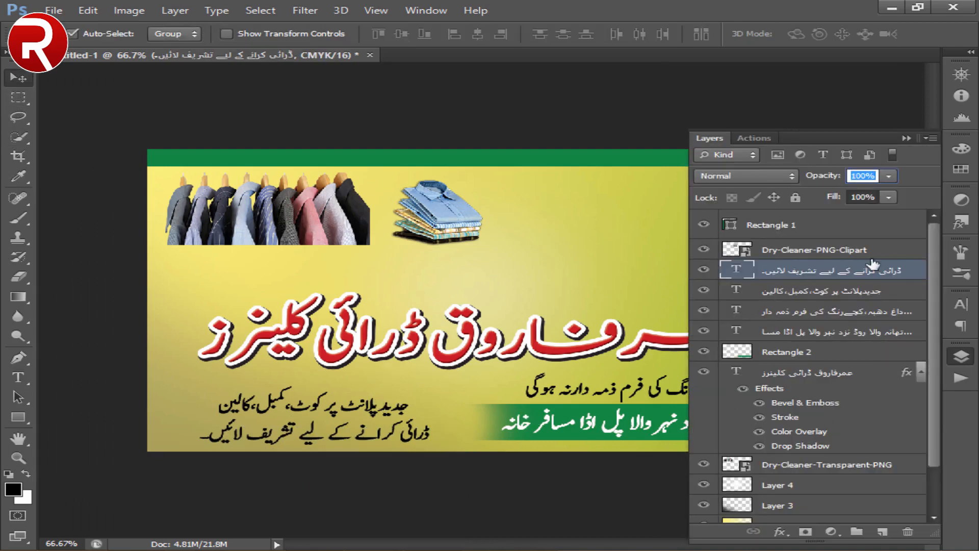
double_click(913, 281)
click(449, 330)
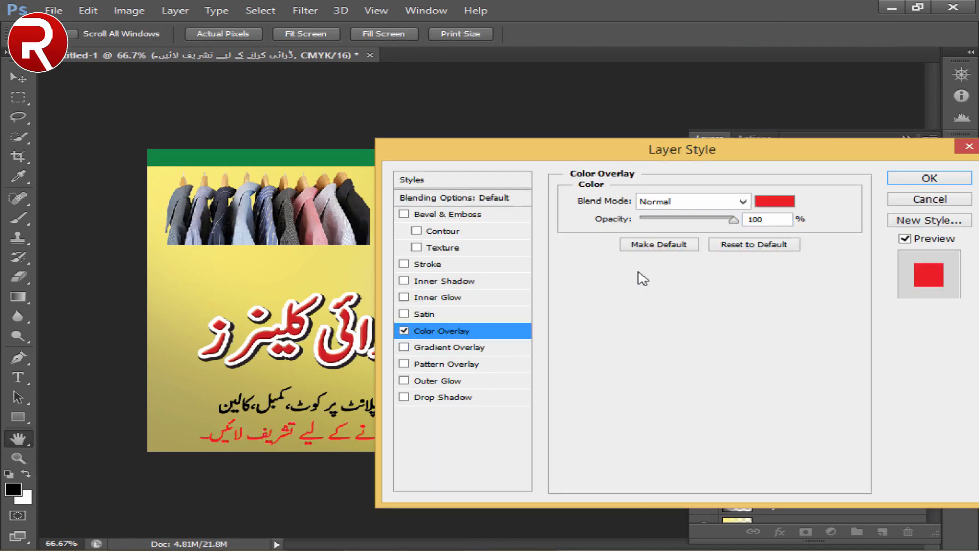
click(442, 264)
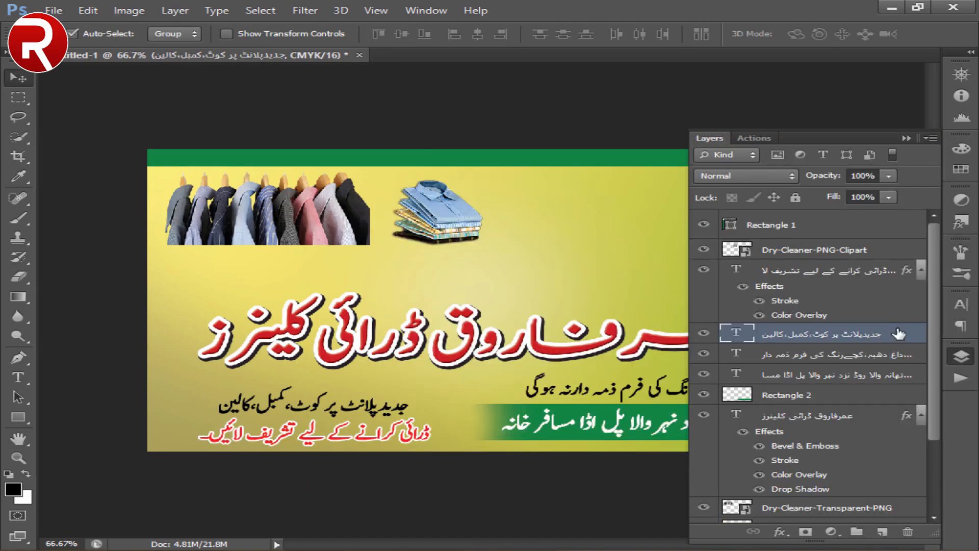
- Add a blue colour overlay (066190) to the "جدیدپلانٹ پر کوٹ،کمبل،کالین" line
double_click(898, 335)
click(466, 331)
click(774, 201)
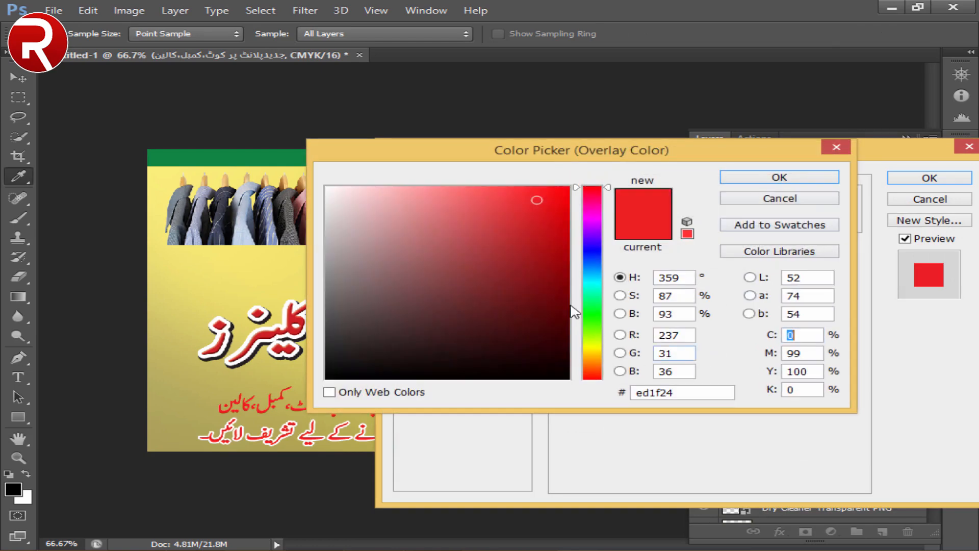
click(598, 275)
click(560, 270)
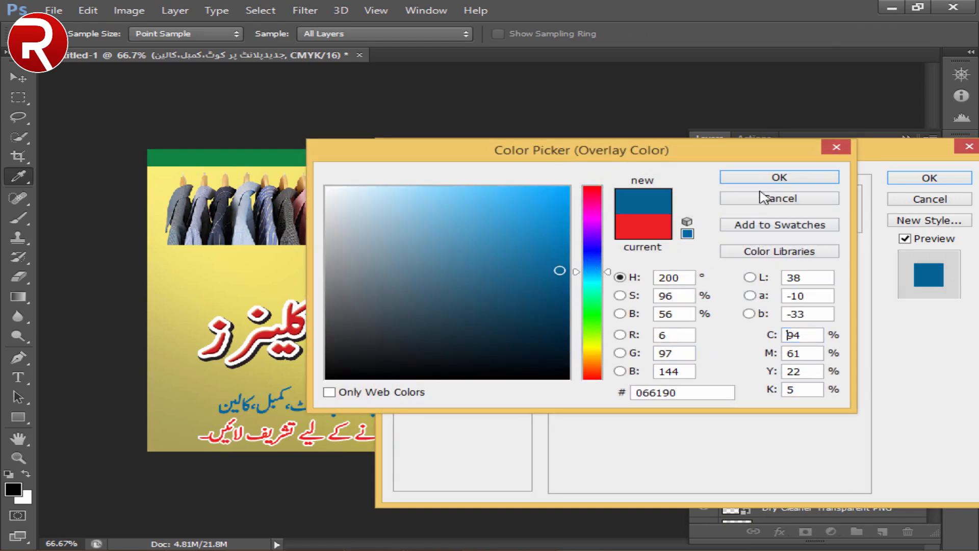
click(781, 179)
- Add a white (ffffff) 3 px outside stroke to the blue text line and apply the layer style
click(427, 264)
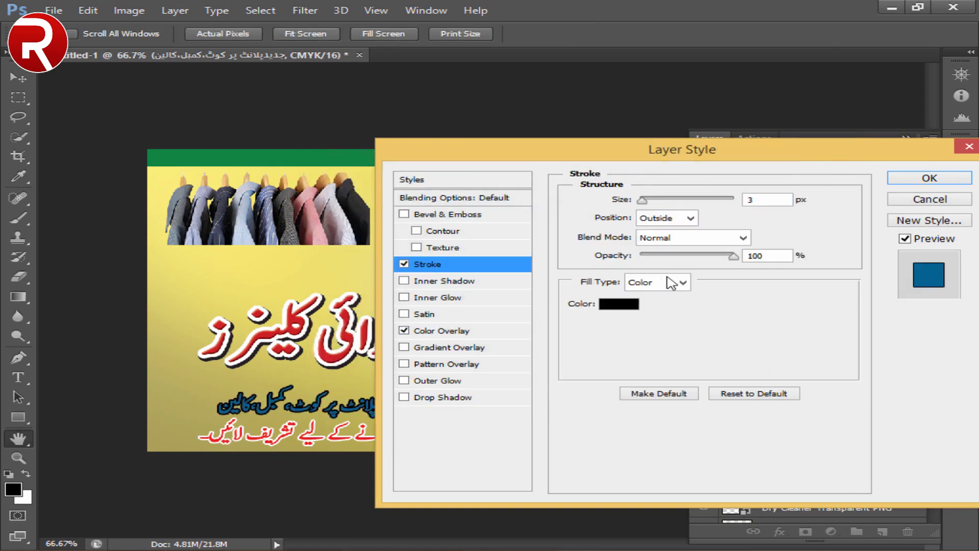
click(615, 308)
drag(528, 332, 228, 89)
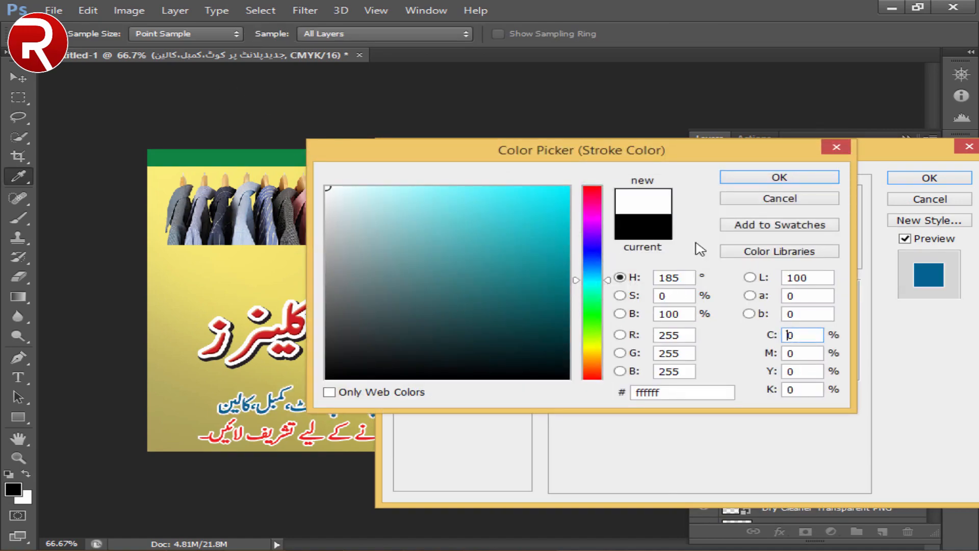
click(762, 179)
click(898, 179)
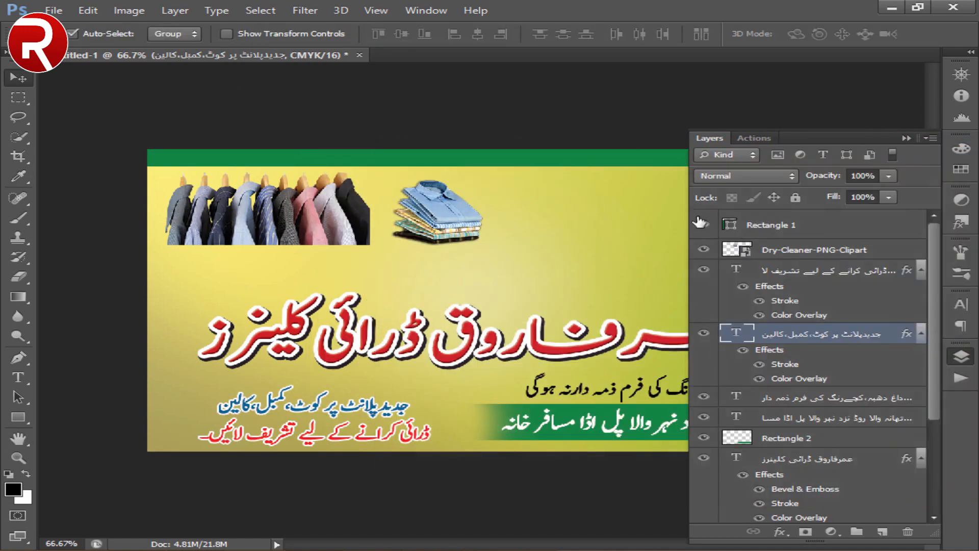
- Move the large red shop name slightly upward
click(712, 136)
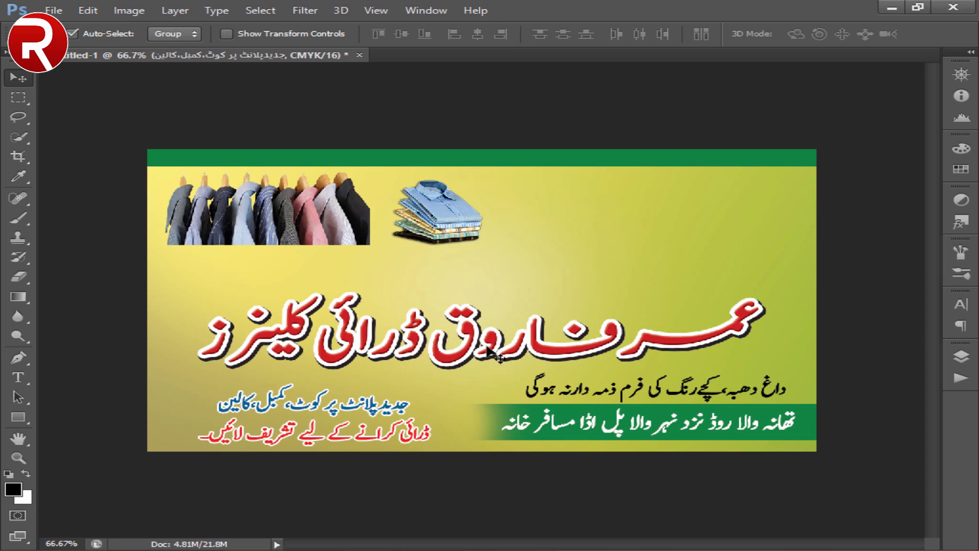
drag(475, 329, 475, 324)
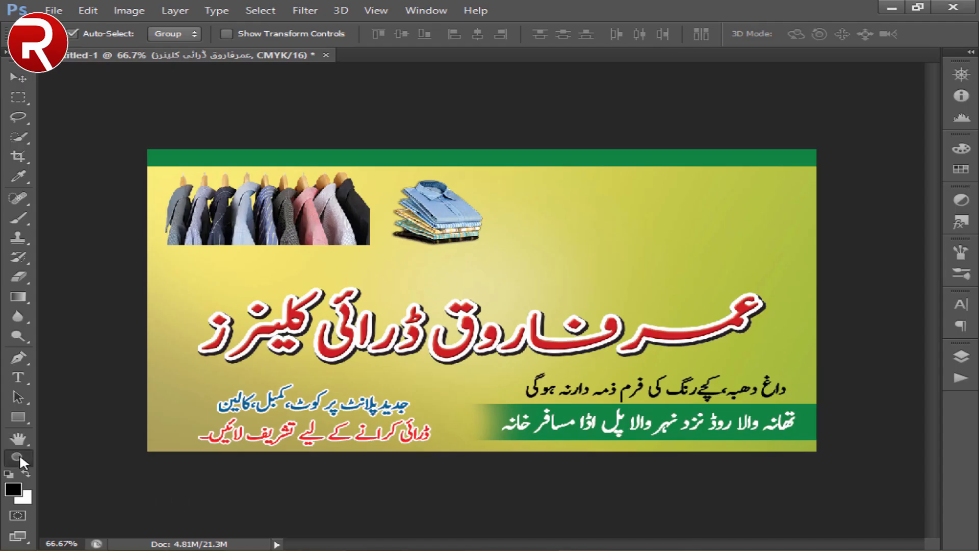
- Draw a black ellipse of about 68 x 32 px near the card's upper-right corner, below the green strip
click(19, 457)
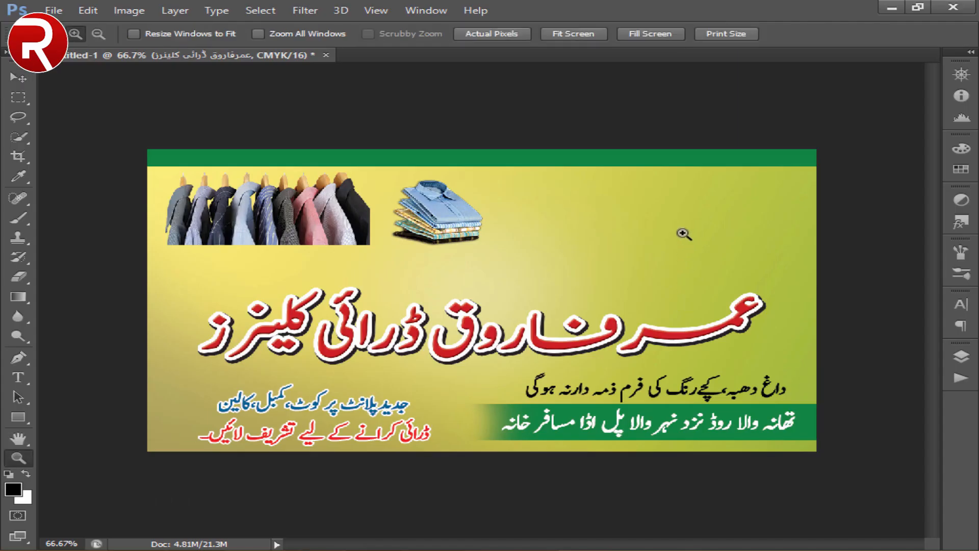
click(695, 233)
click(754, 226)
drag(744, 226, 567, 401)
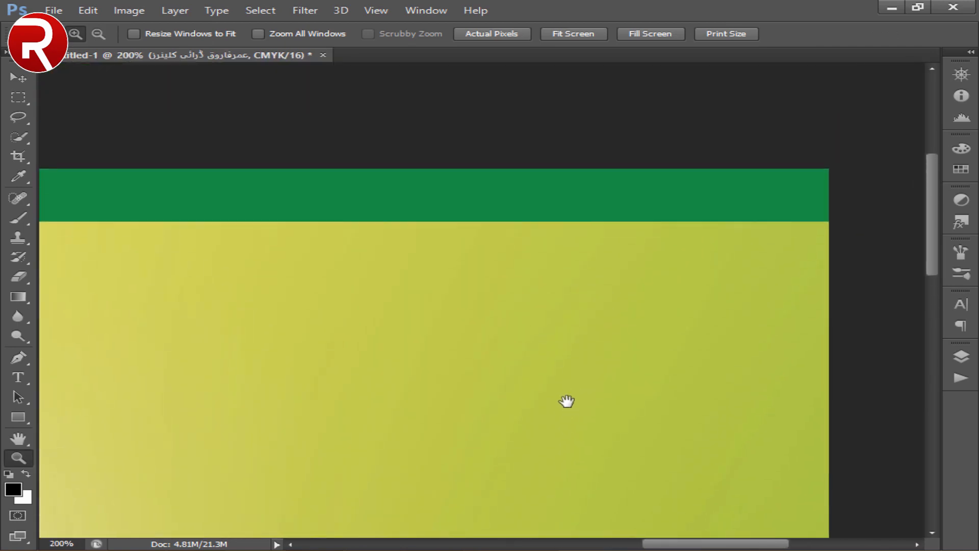
right_click(18, 418)
click(97, 442)
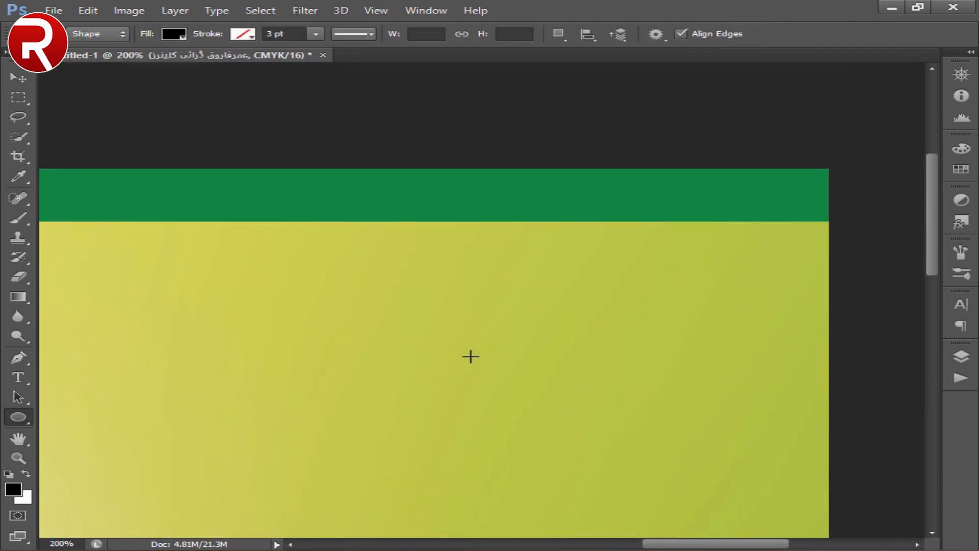
drag(525, 301, 654, 347)
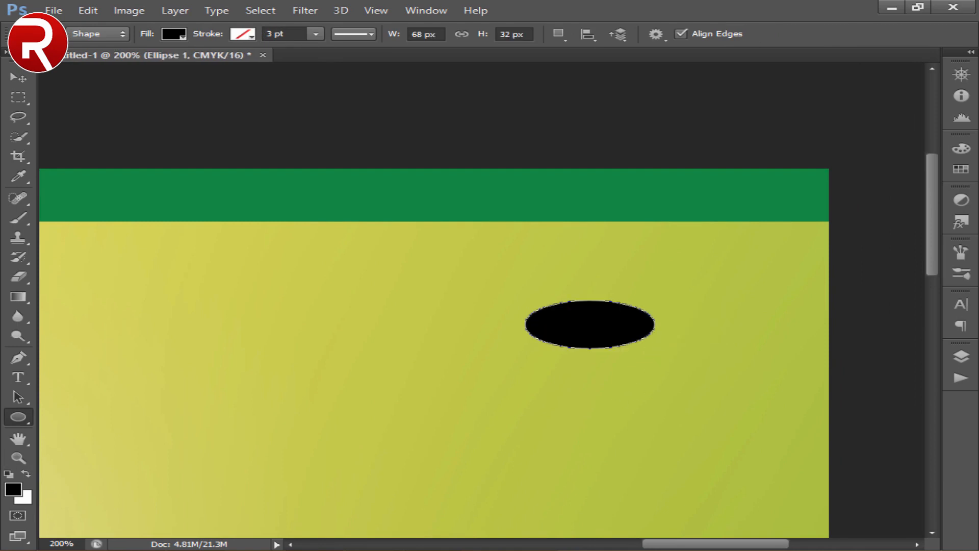
- Rotate the ellipse about 30° counter-clockwise and apply the transformation
key(v)
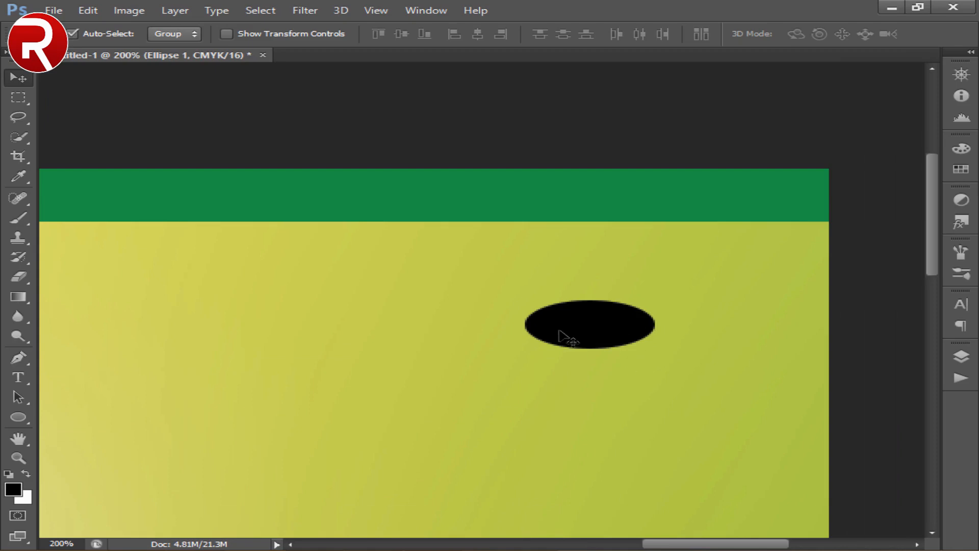
key(ctrl+t)
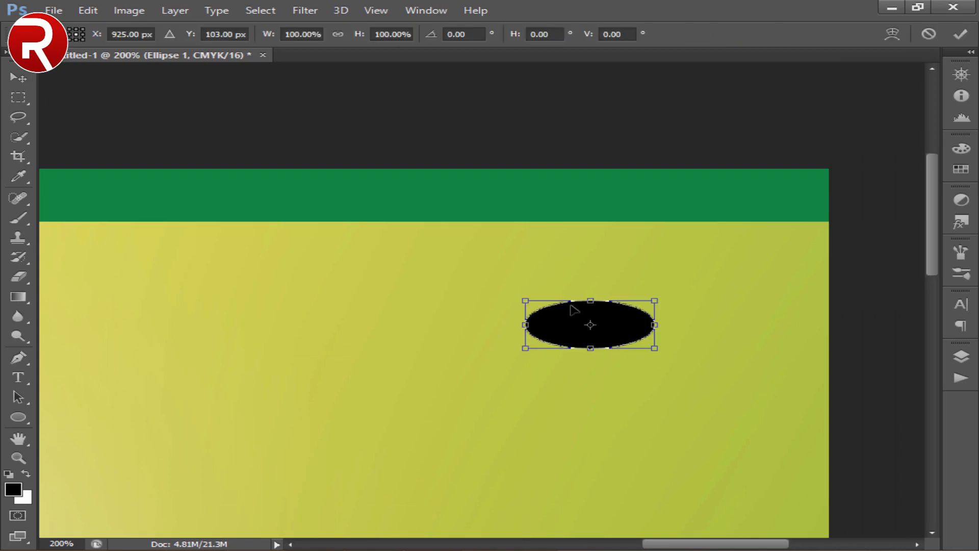
drag(697, 318, 695, 265)
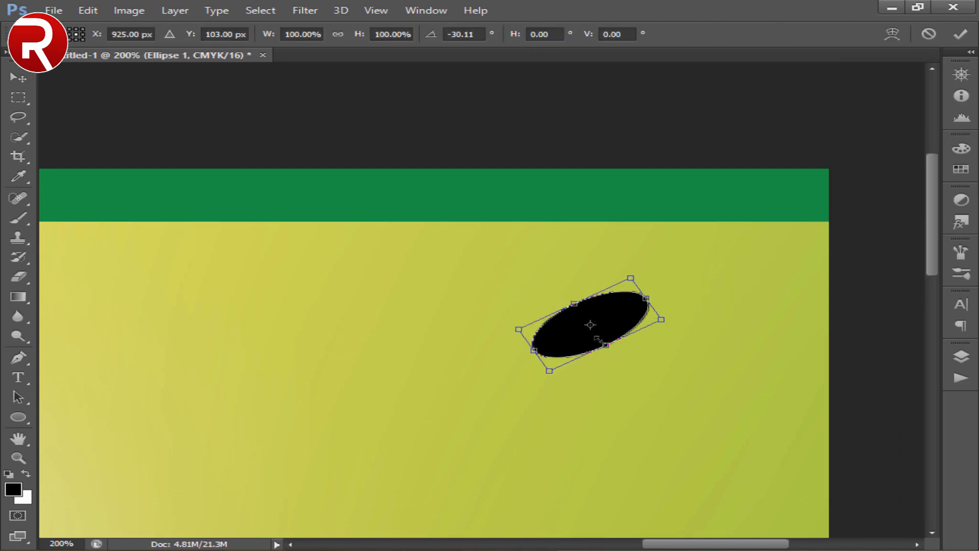
click(20, 78)
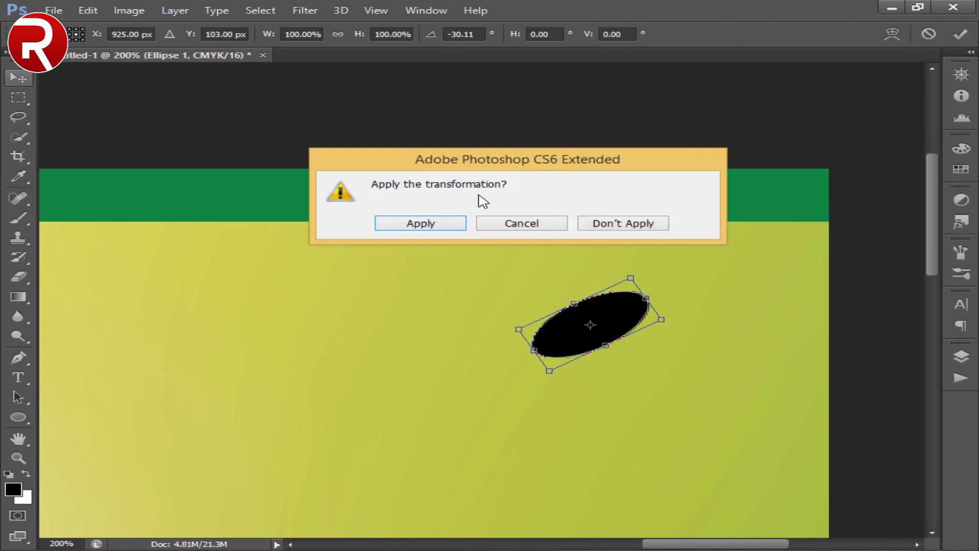
click(422, 223)
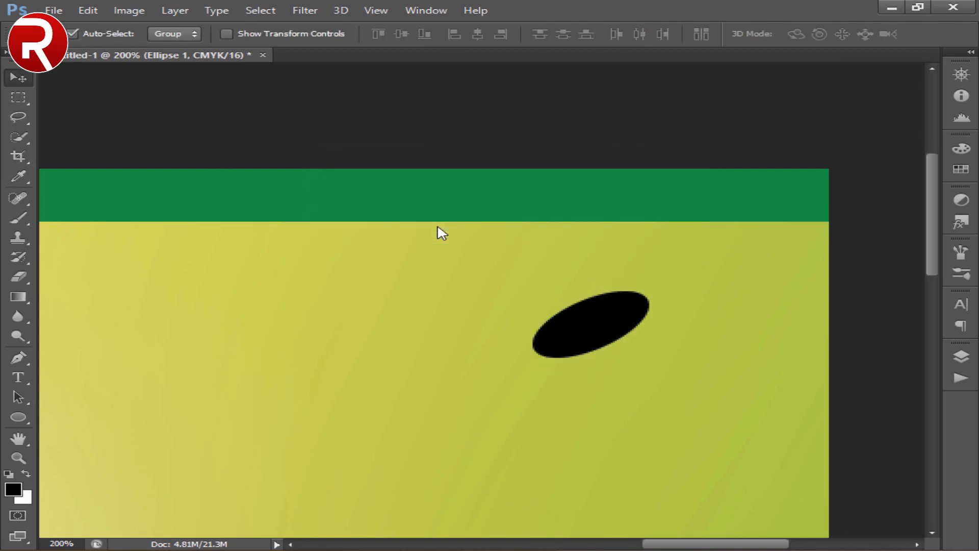
- Duplicate the tilted ellipse and distort the copy into a thin, flat shadow shape extending from its base
key(ctrl+j)
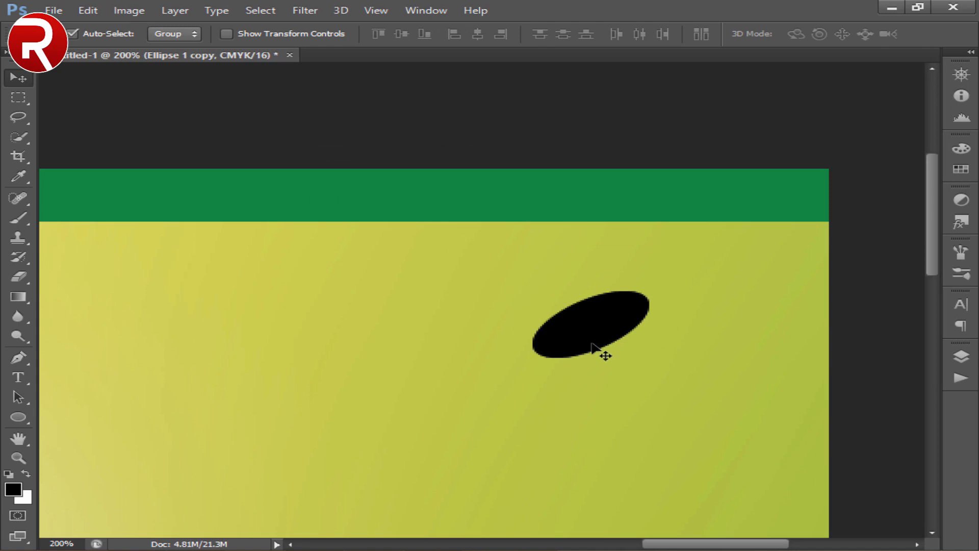
key(ctrl+t)
right_click(624, 315)
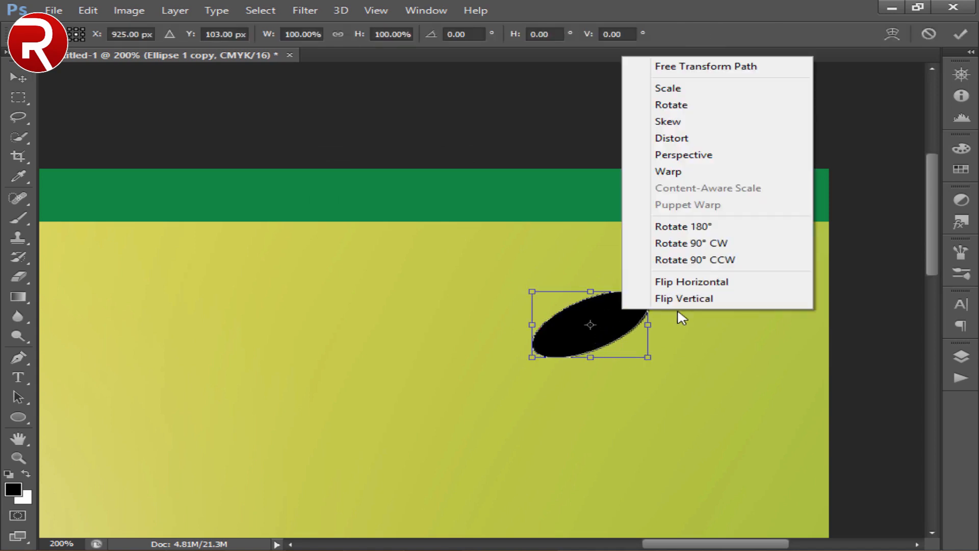
click(680, 139)
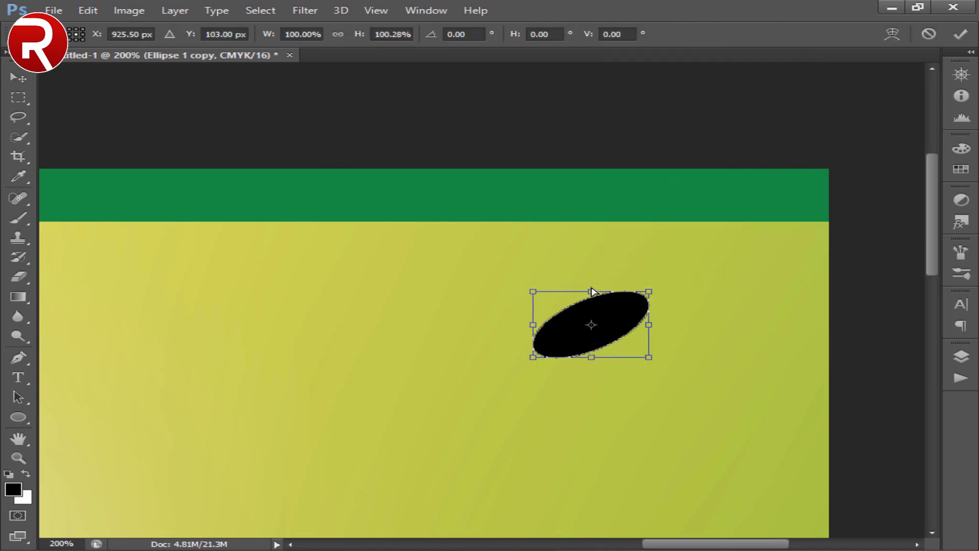
drag(591, 301, 619, 354)
click(18, 77)
key(Return)
- Move the flat shadow ellipse behind the tilted ellipse and apply a white Color Overlay at 100% to the tilted one
click(964, 359)
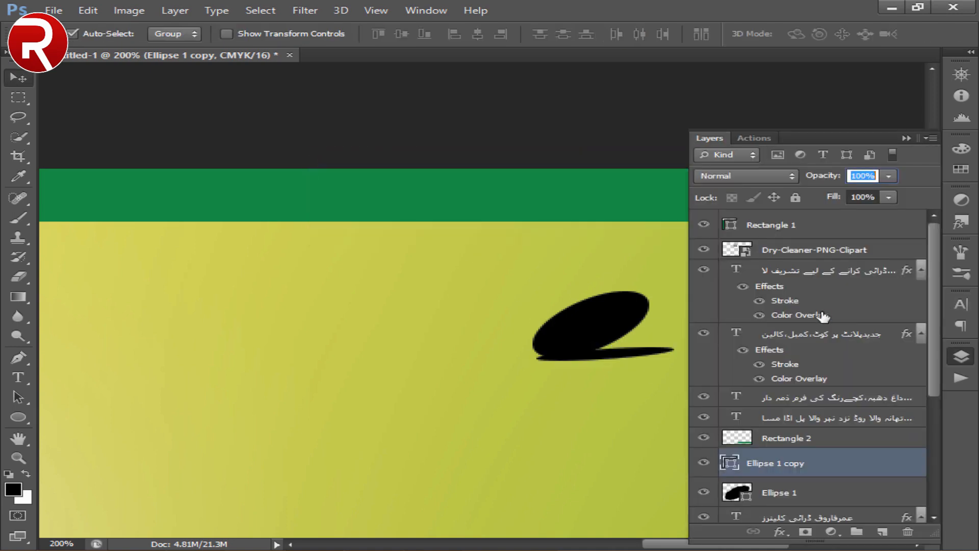
key(ctrl+bracketleft)
double_click(842, 465)
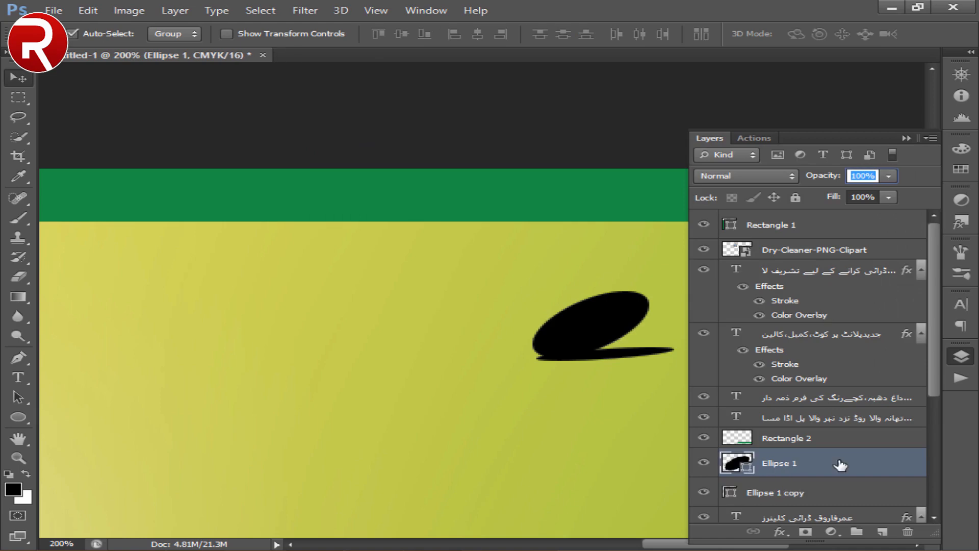
click(455, 336)
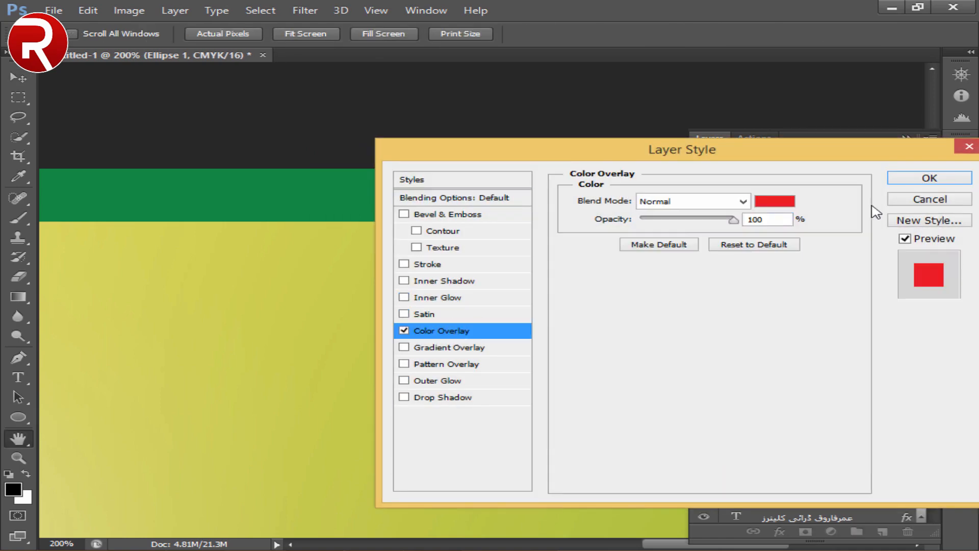
click(763, 209)
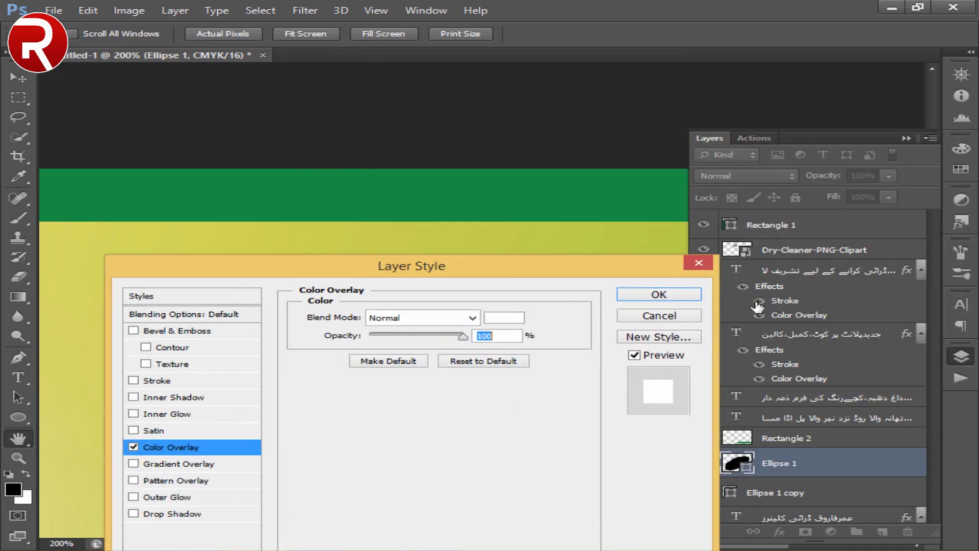
click(658, 298)
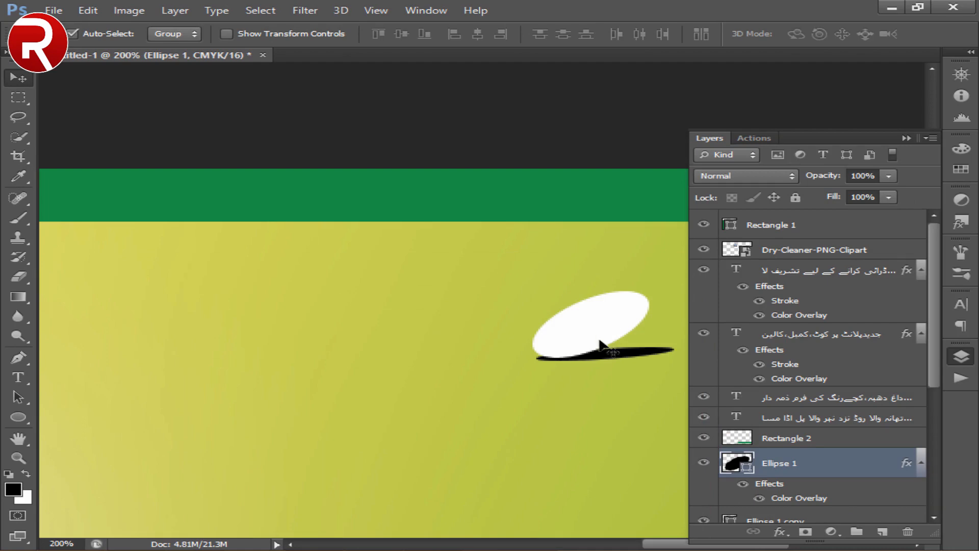
- Add a 3 px blue outside stroke to the white tilted ellipse
double_click(854, 464)
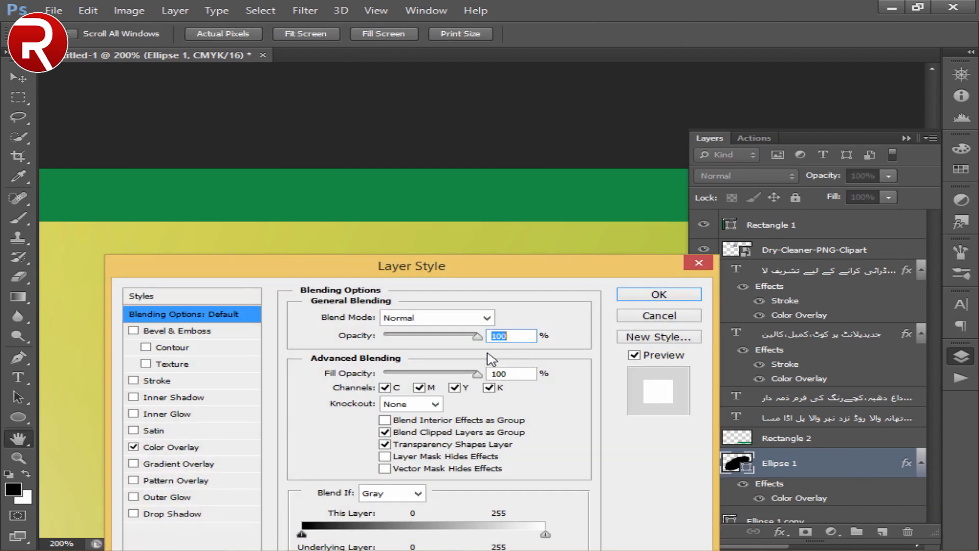
click(193, 384)
click(350, 420)
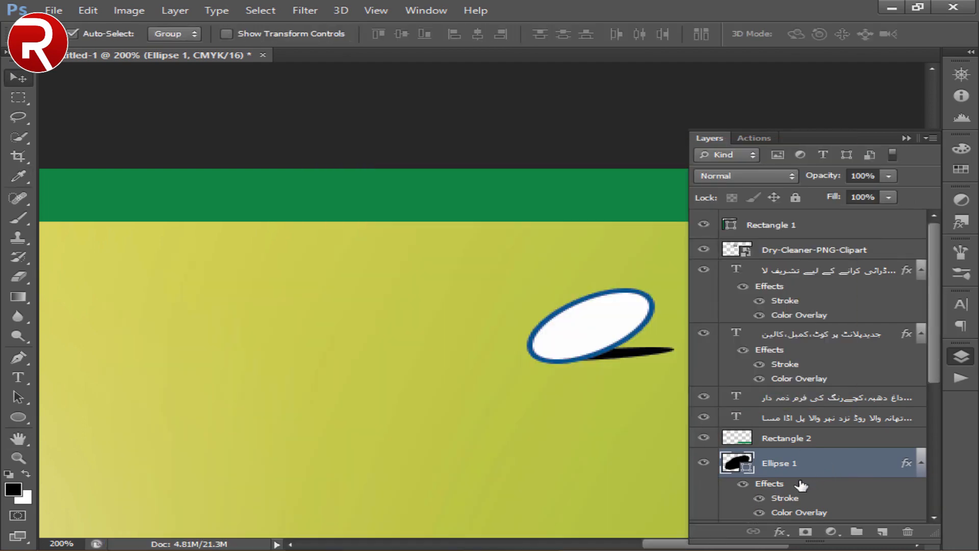
- Nudge the black shadow ellipse slightly downward beneath the white ellipse
scroll(837, 433, down, 3)
click(838, 435)
key(Down)
key(Down)
key(Down)
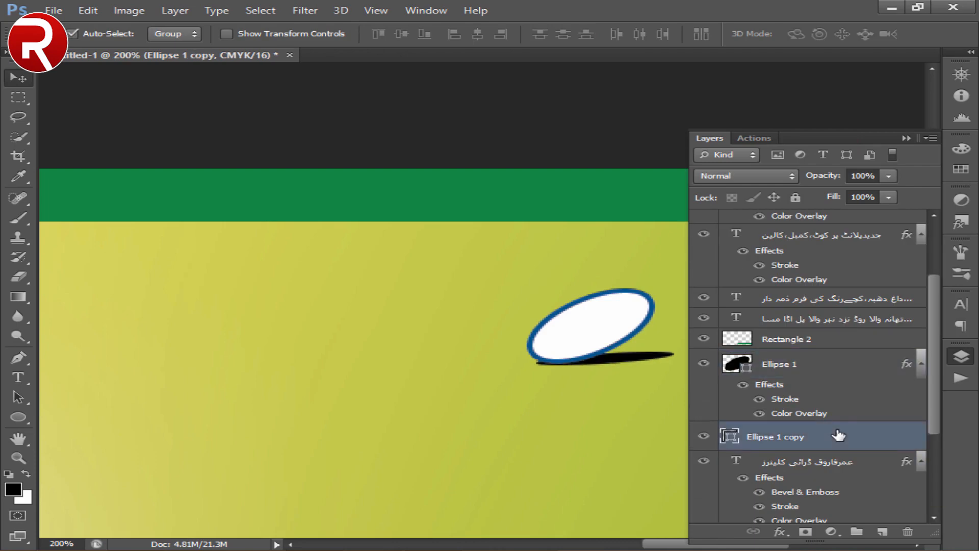
- Reduce the blue stroke around the white ellipse to a thin outline
double_click(827, 368)
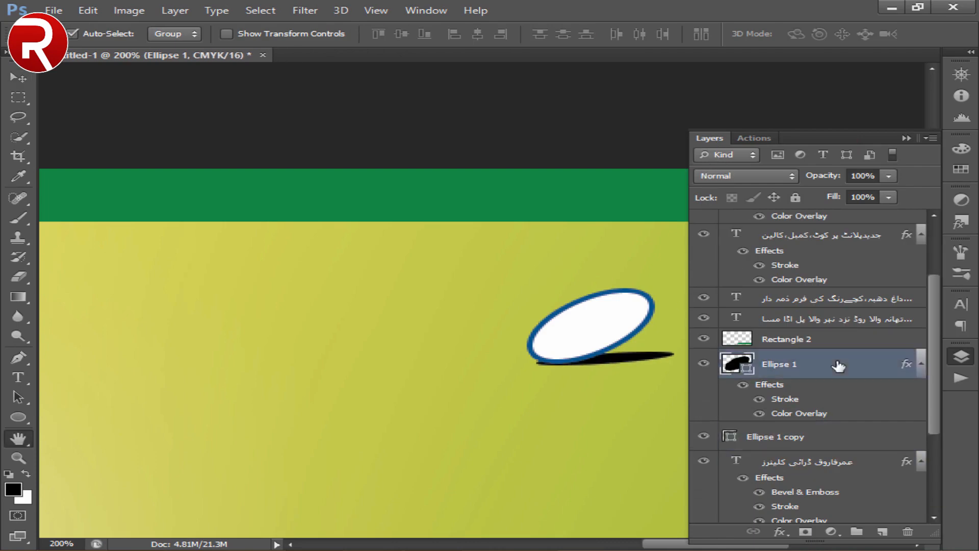
click(224, 383)
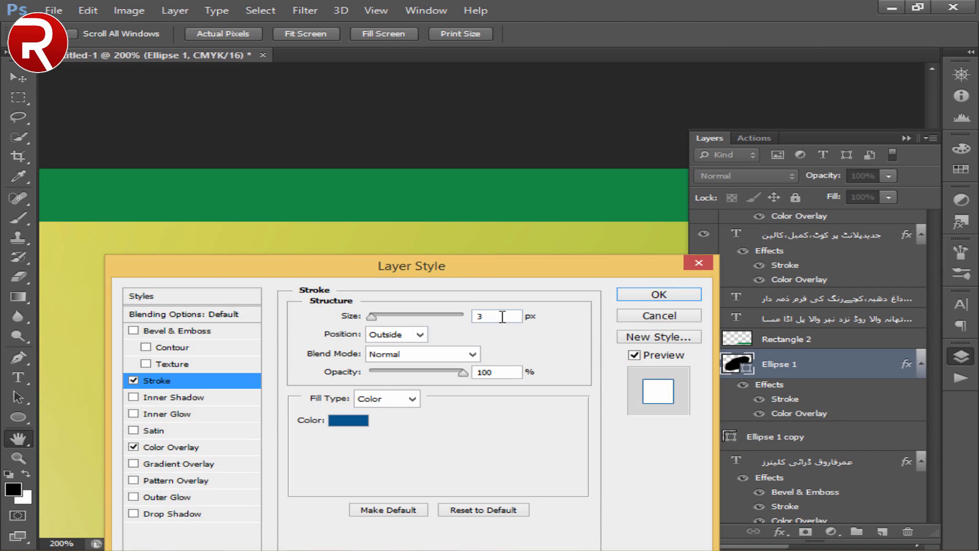
key(Return)
key(v)
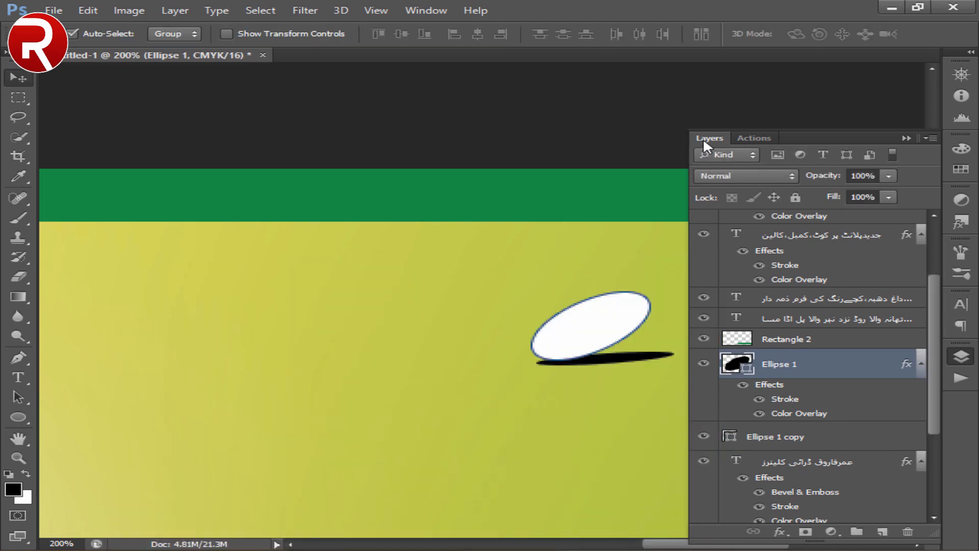
click(703, 143)
- Add the green Urdu text پروپرائیٹر in Jameel Noori below the badge and reduce its font size from the original setting
click(18, 377)
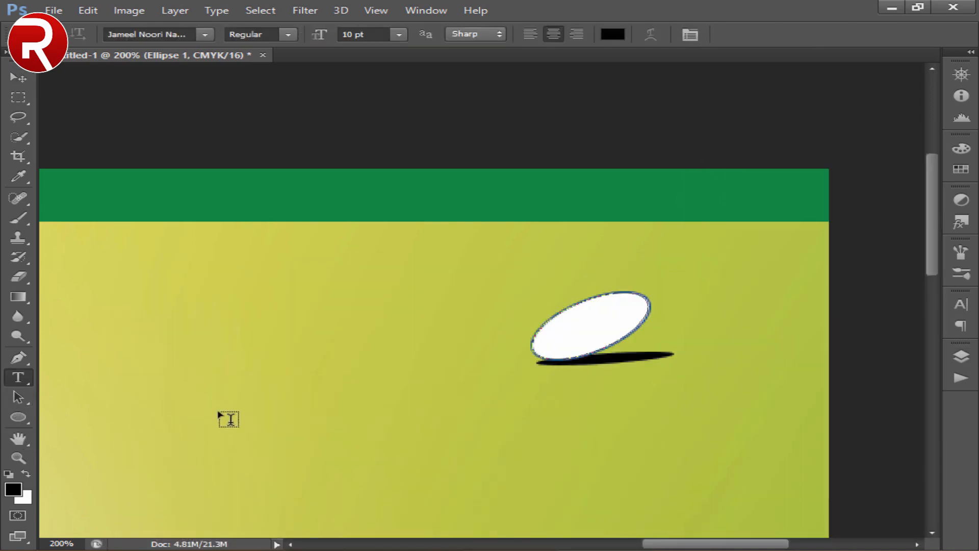
drag(215, 407, 739, 461)
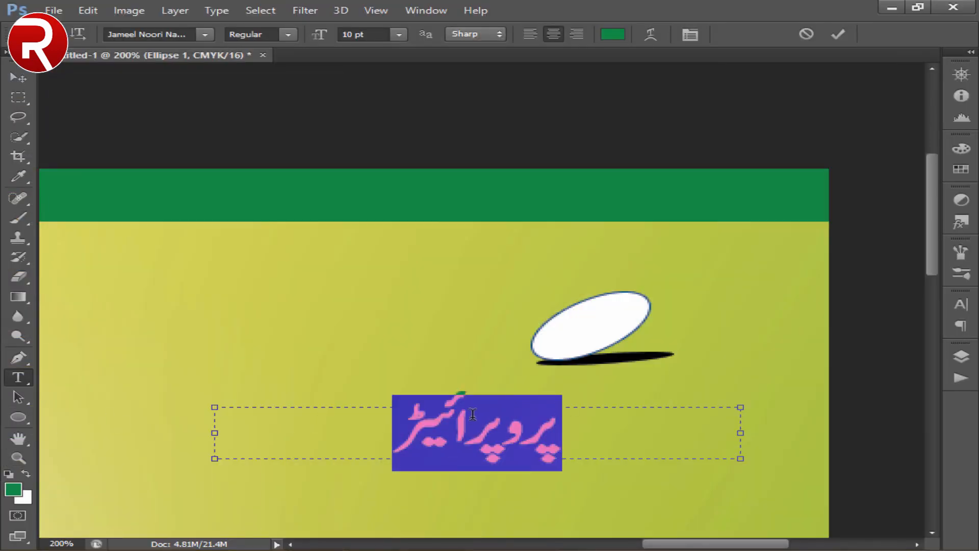
click(348, 35)
key(Down)
key(Down)
key(Down)
key(Down)
key(Down)
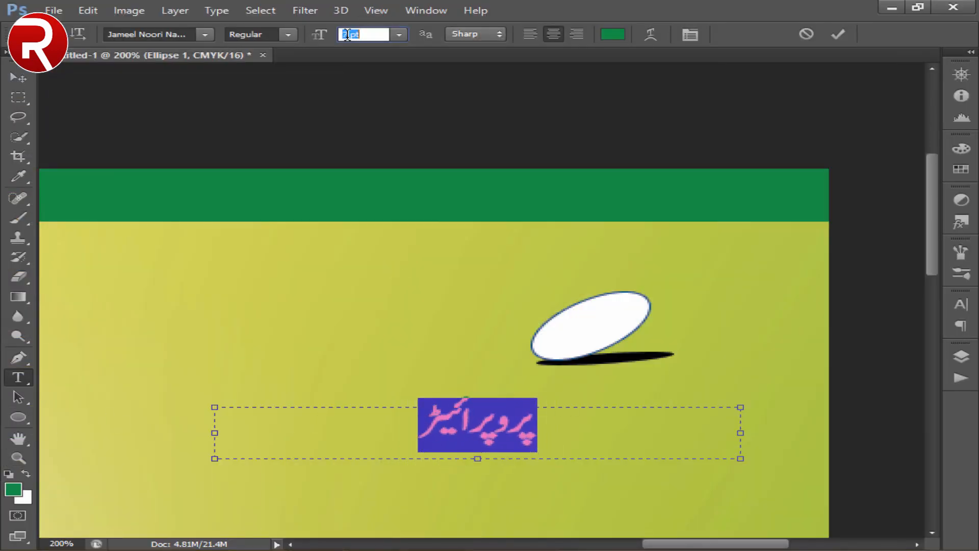
- Place the green پروپرائیٹر text inside the white ellipse and rotate it counter-clockwise to follow the badge's tilt
drag(342, 415, 582, 334)
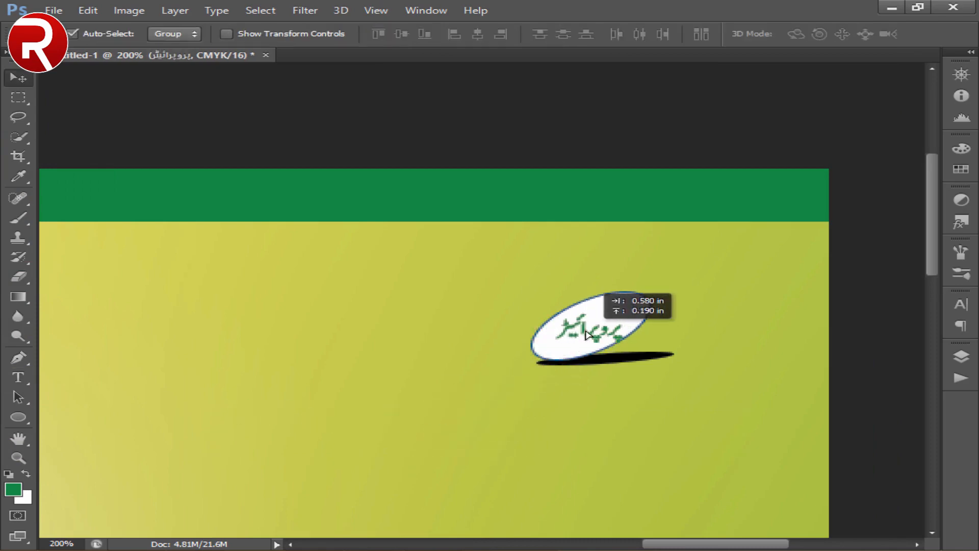
key(ctrl+t)
drag(738, 303, 695, 212)
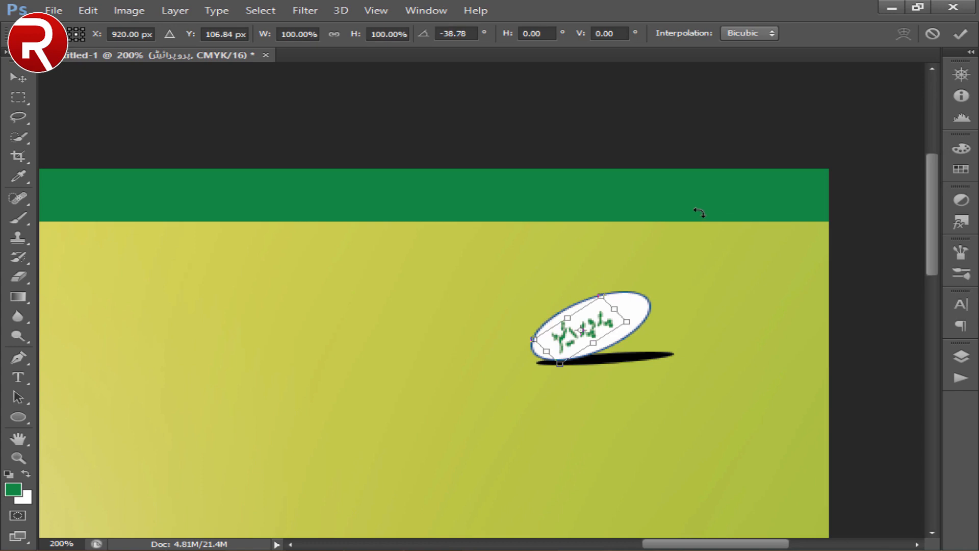
key(Return)
key(z)
key(ctrl+0)
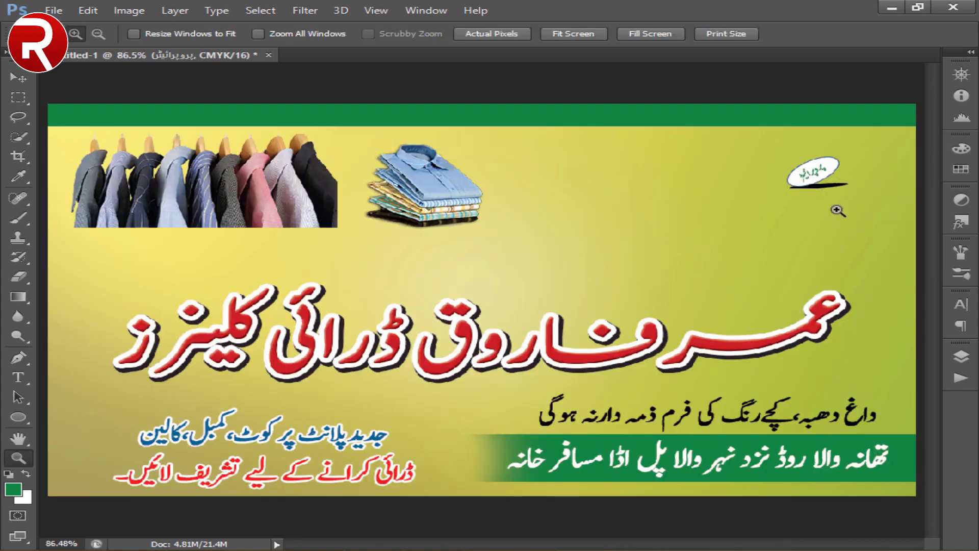
- Add the proprietor's name in green Urdu text, enlarge it and position it beside the oval badge
click(23, 76)
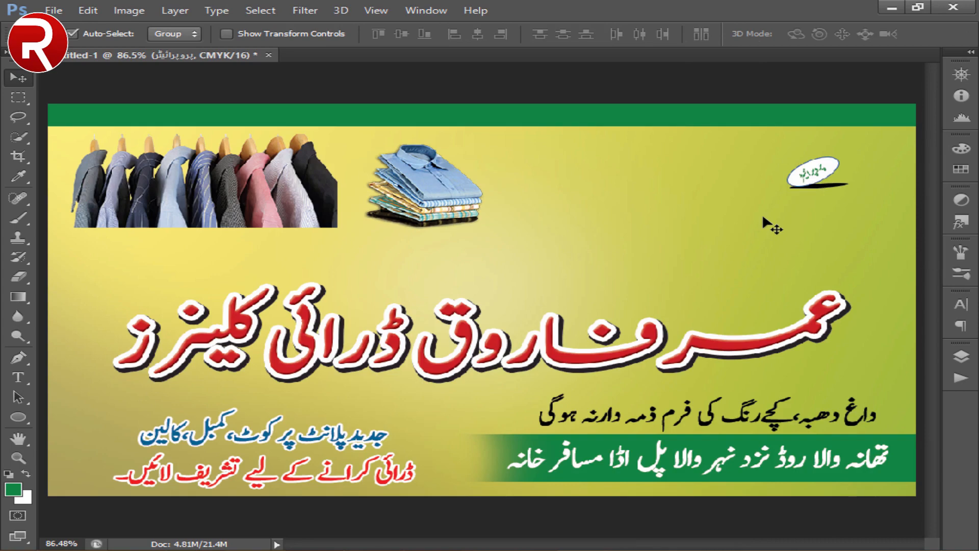
click(18, 457)
click(791, 251)
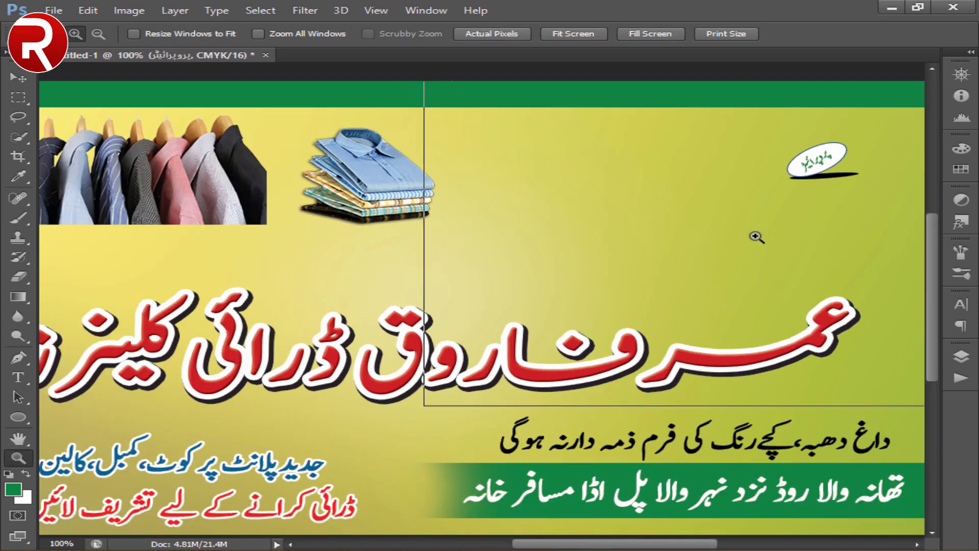
click(754, 234)
click(13, 77)
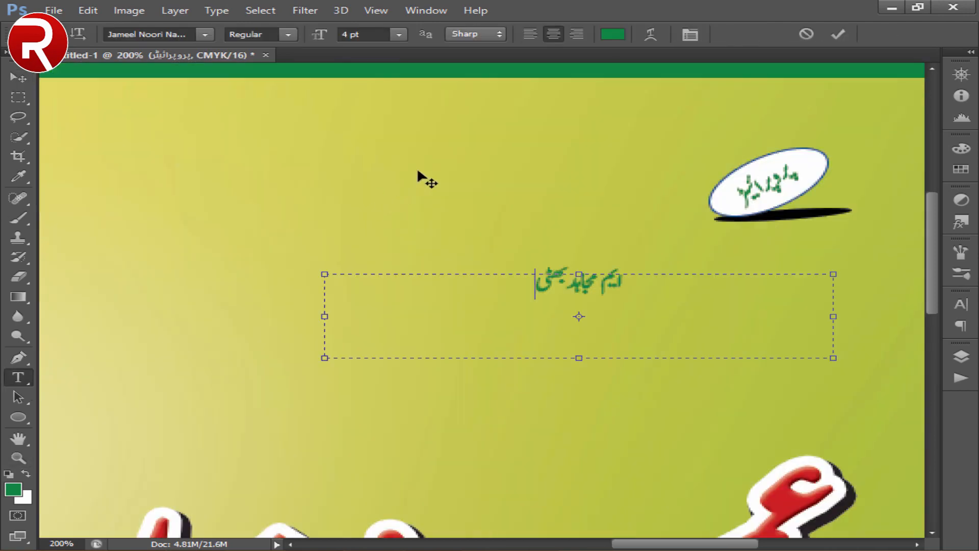
key(ctrl+a)
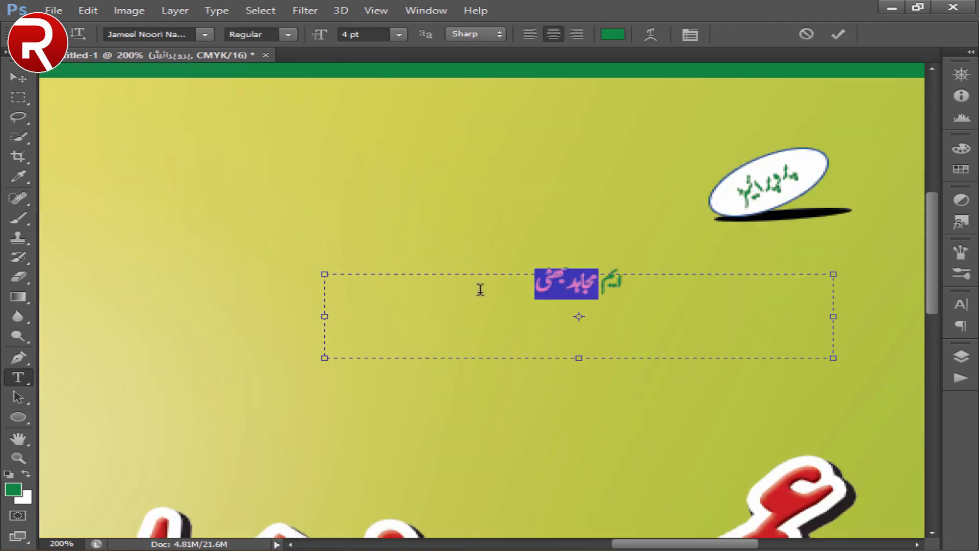
click(352, 34)
scroll(352, 34, up, 4)
click(18, 77)
drag(576, 307, 528, 251)
- Apply a dark blue Color Overlay at 100% opacity to the proprietor's name
click(961, 356)
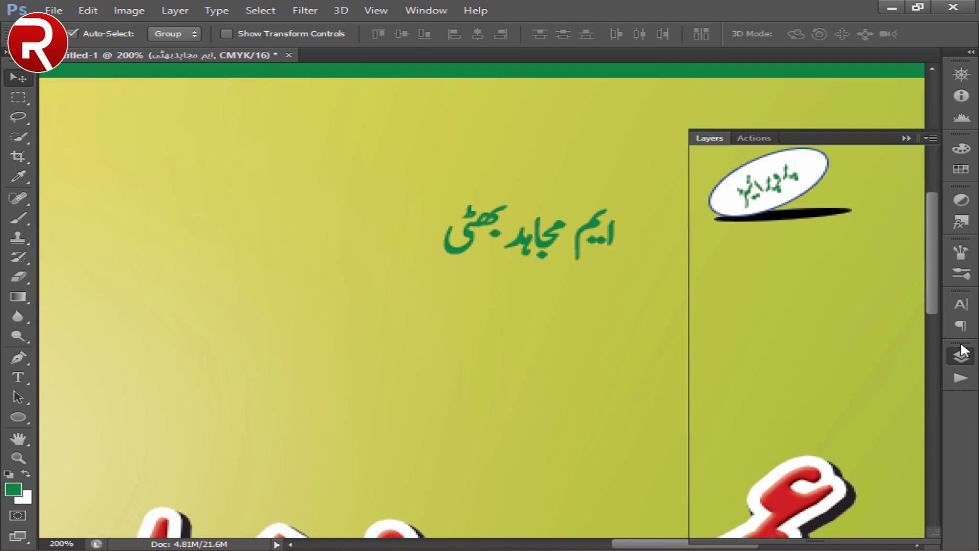
double_click(867, 360)
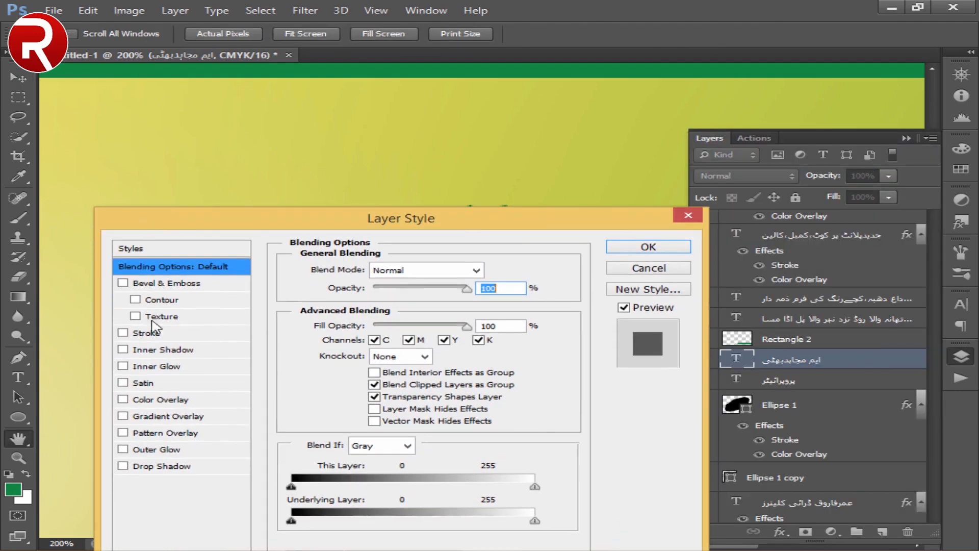
click(158, 399)
click(494, 270)
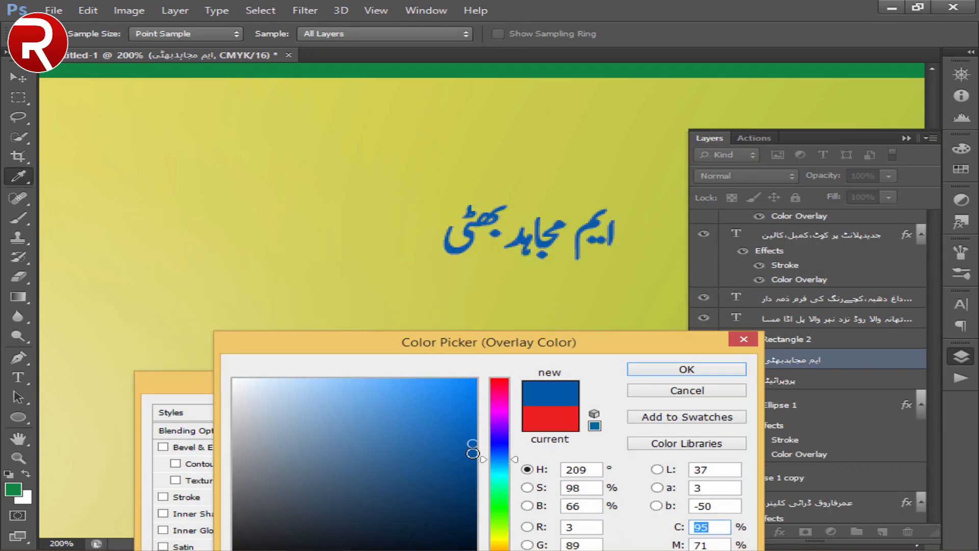
click(470, 451)
click(684, 308)
click(688, 410)
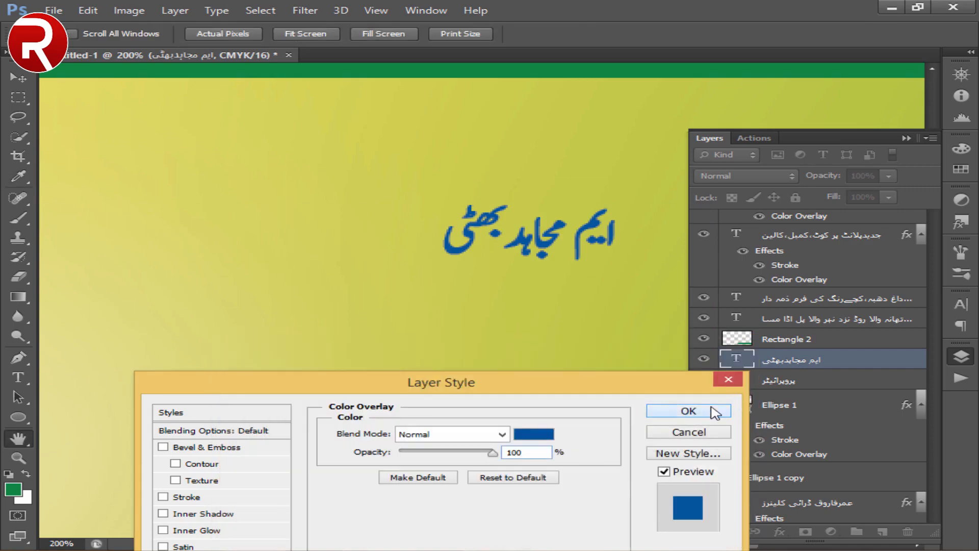
key(v)
double_click(703, 141)
- Examine the blue proprietor's name and oval badge up close, and check their placement on the whole card
key(ctrl+minus)
key(ctrl+plus)
key(ctrl+plus)
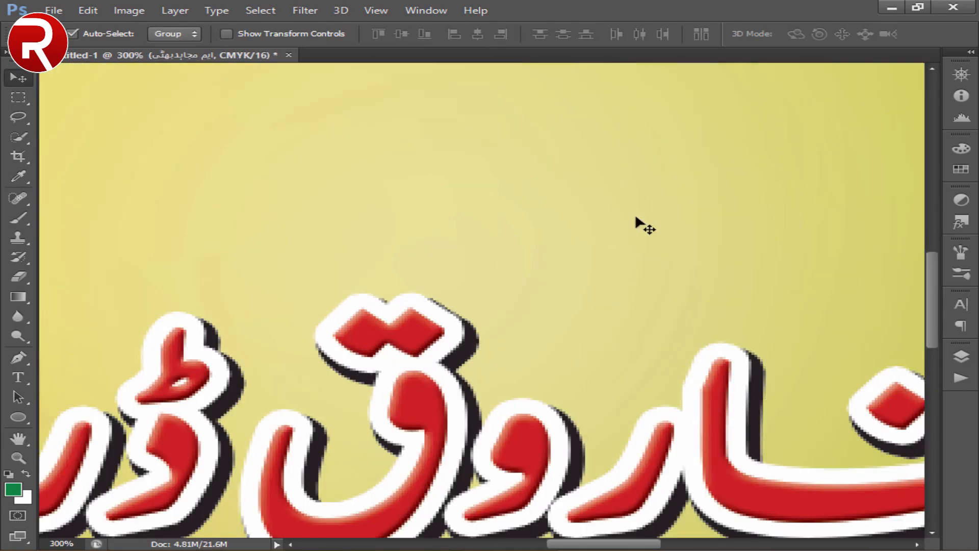
drag(634, 220, 334, 439)
drag(717, 143, 279, 313)
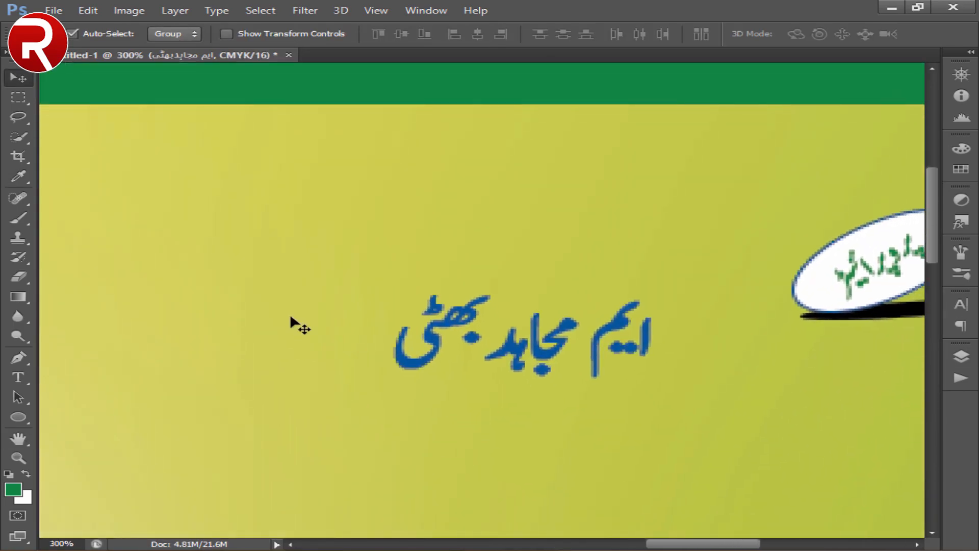
key(ctrl+minus)
key(ctrl+minus)
key(ctrl+minus)
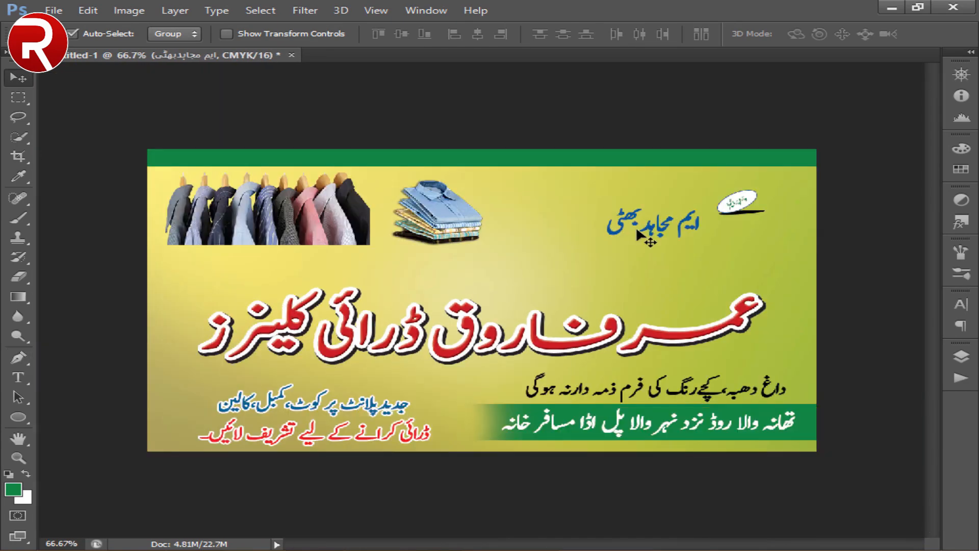
- Enlarge the proprietor's name to 13 pt, duplicate it directly below the original and clear the copy's text
drag(637, 230, 661, 260)
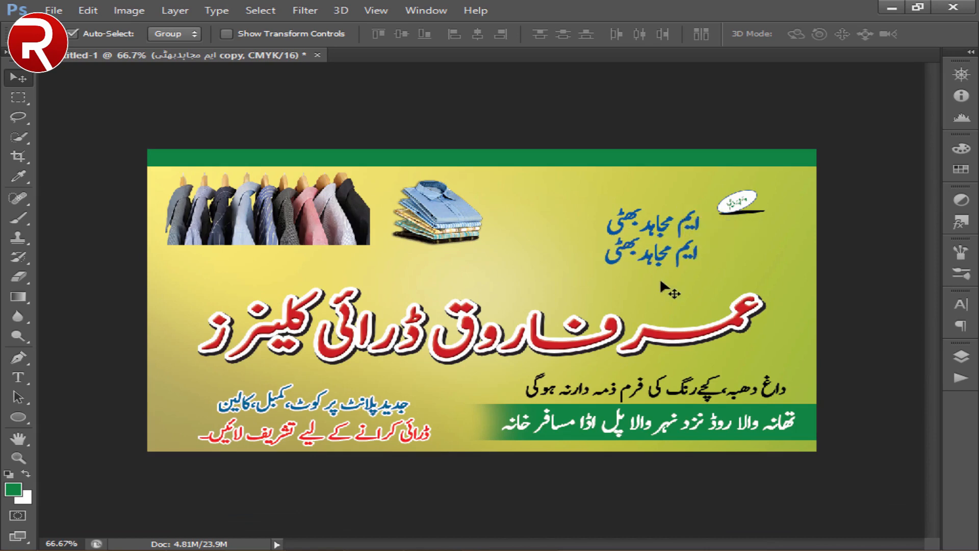
click(21, 378)
click(666, 247)
key(ctrl+a)
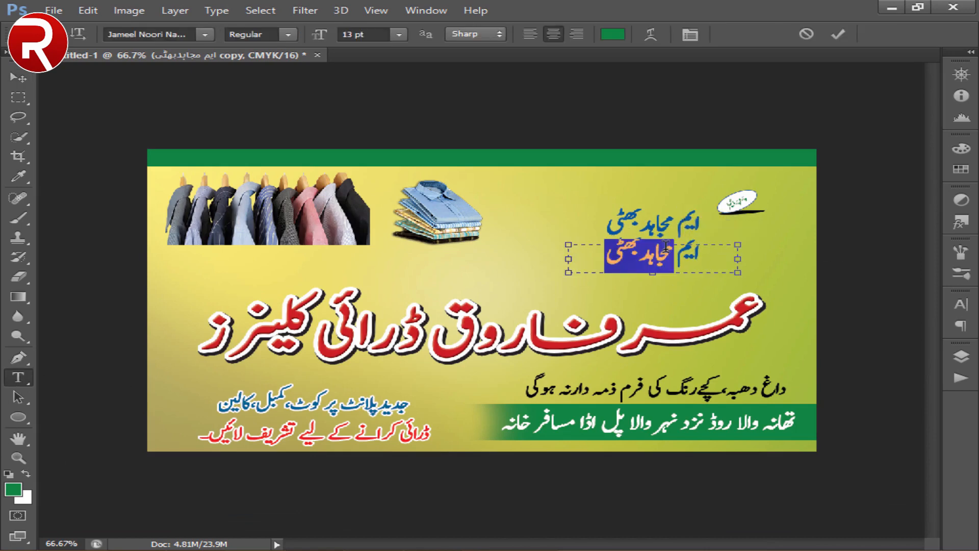
key(BackSpace)
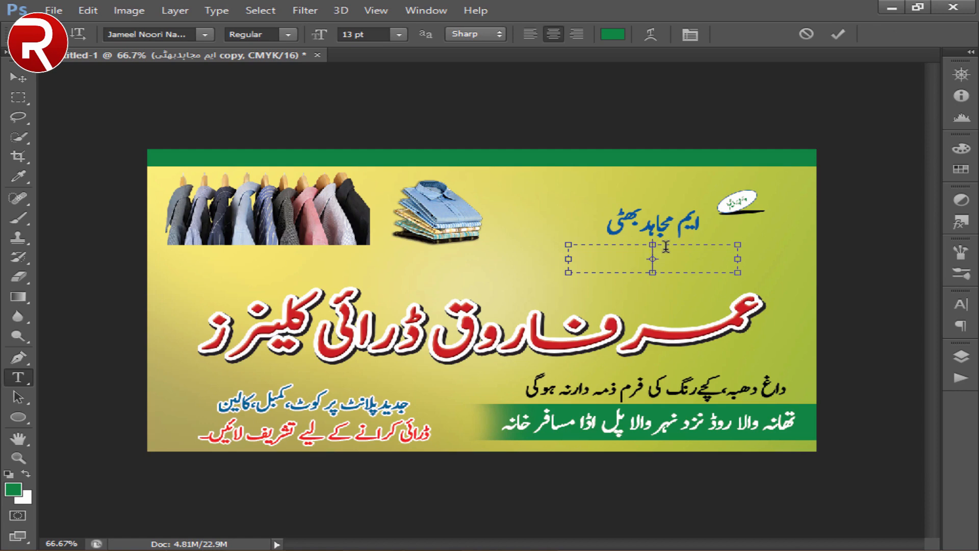
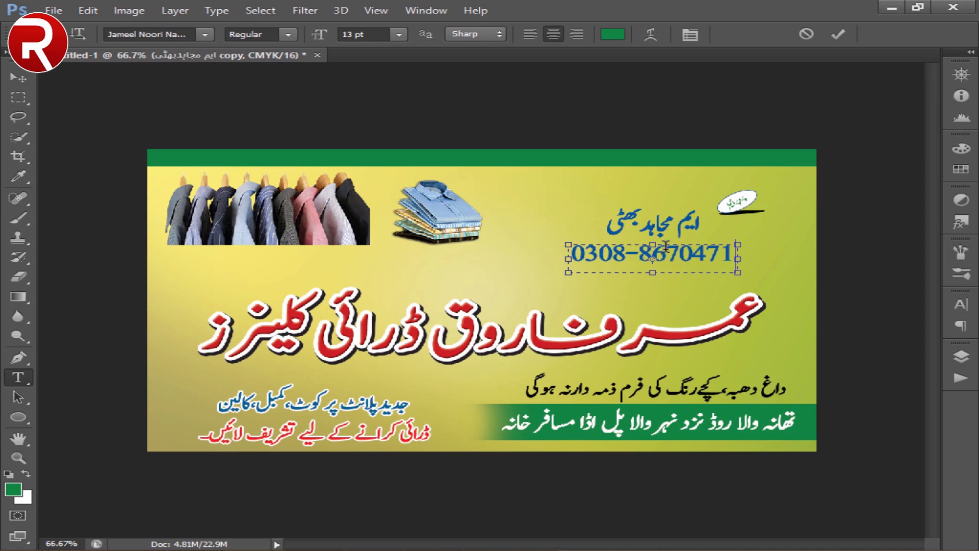
- Set the font of the whole phone number to Calibri
key(ctrl+a)
click(204, 34)
drag(330, 426, 326, 41)
click(147, 77)
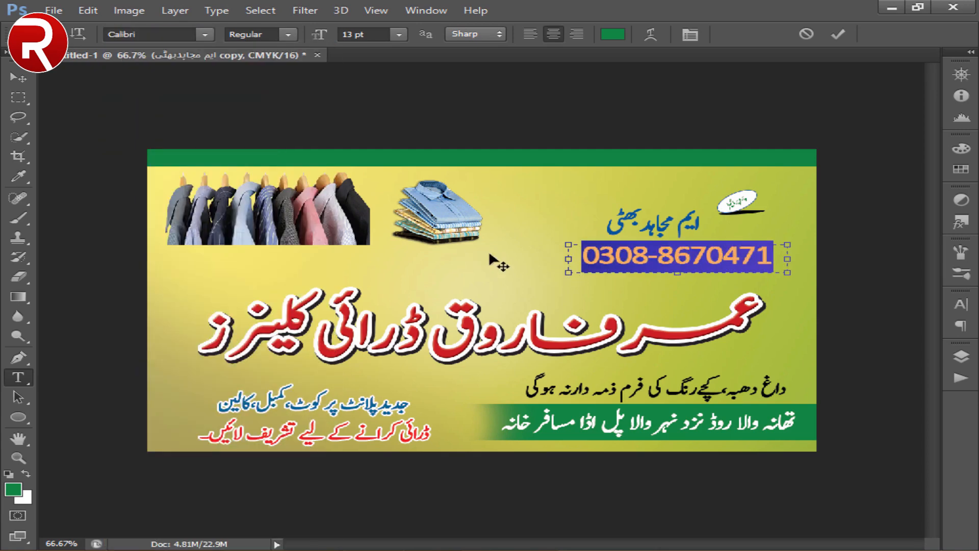
- Reduce the phone number's font size slightly and finish editing the text
click(344, 34)
scroll(344, 34, down, 1)
click(18, 78)
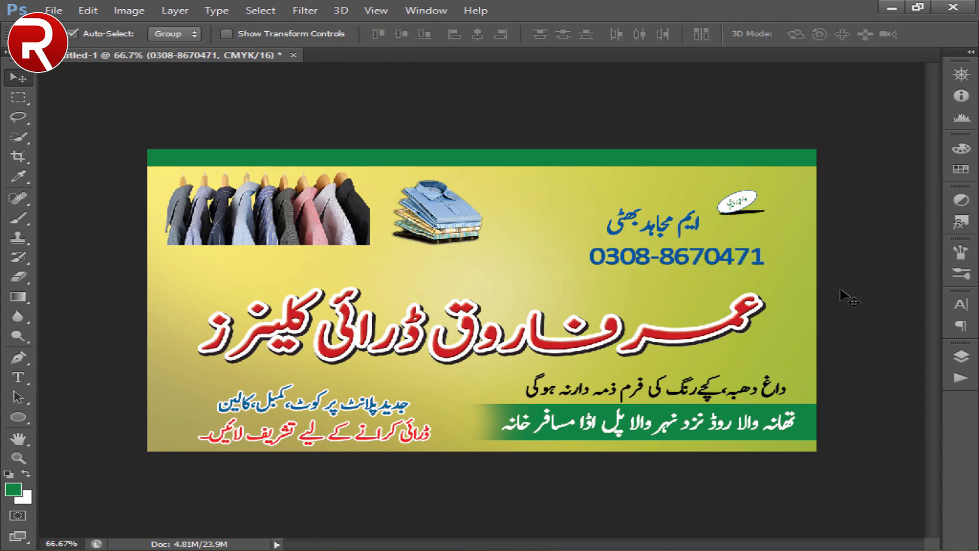
- Add a white 2 px outside stroke to the phone number's layer
click(960, 356)
double_click(867, 359)
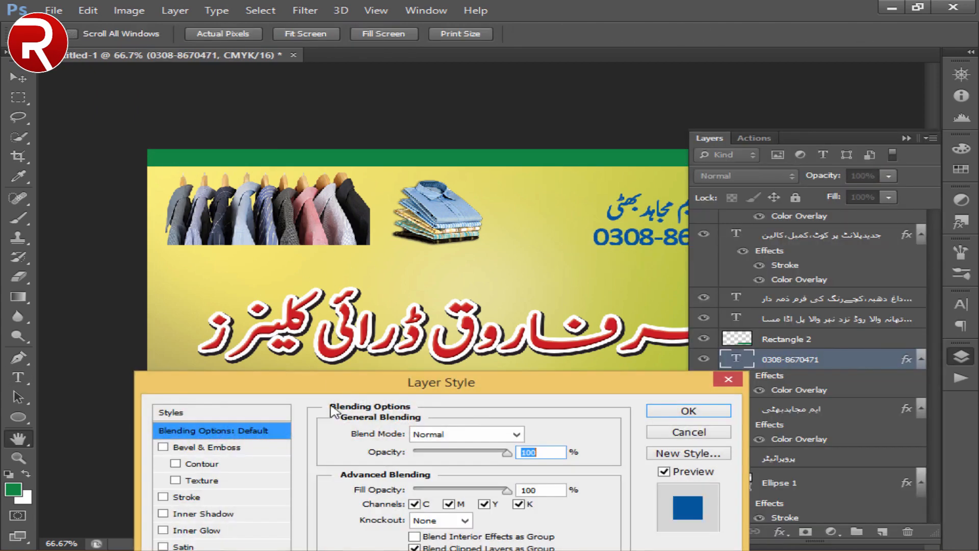
click(182, 422)
key(Up)
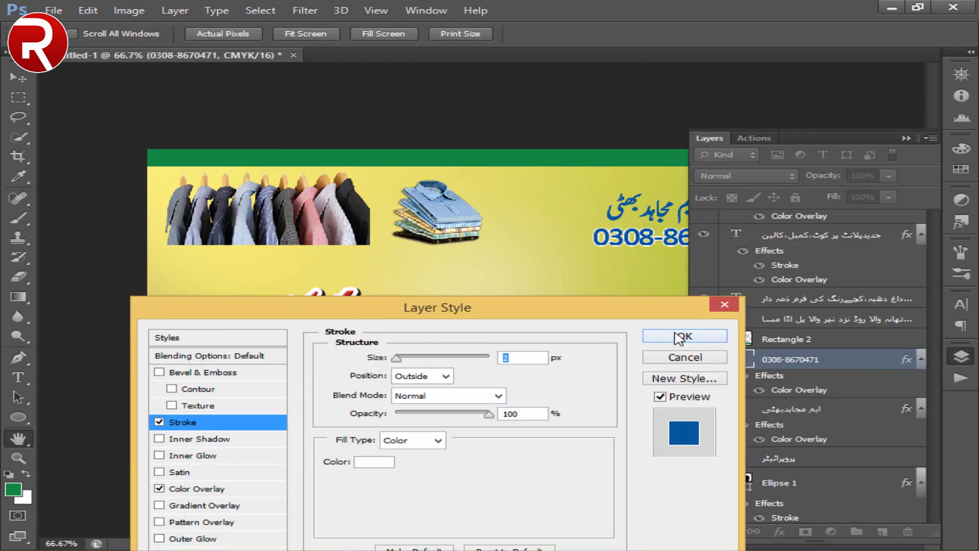
click(681, 337)
click(531, 137)
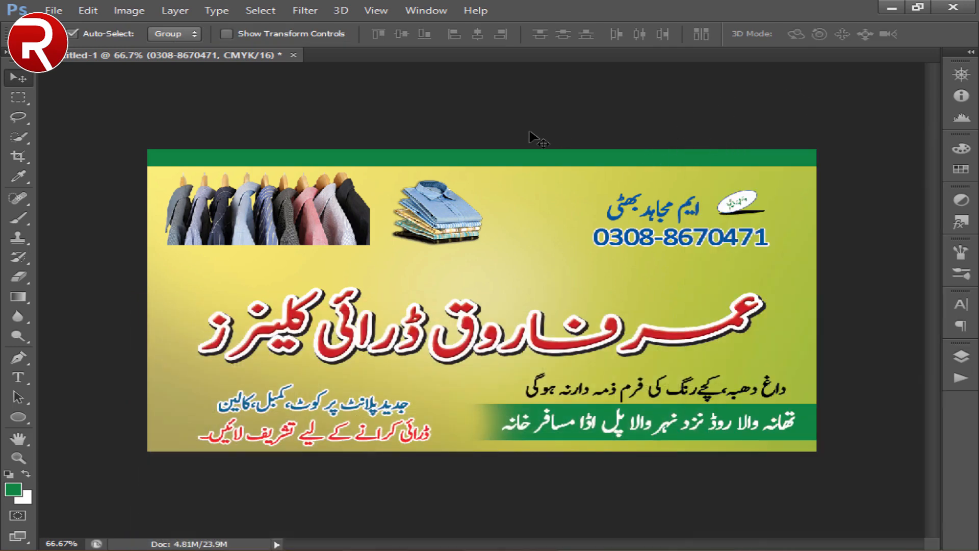
- Duplicate the outlined phone number and position the copy directly below the original
key(ctrl+j)
key(shift+Down)
key(shift+Down)
key(shift+Down)
key(shift+Down)
key(shift+Down)
key(shift+Down)
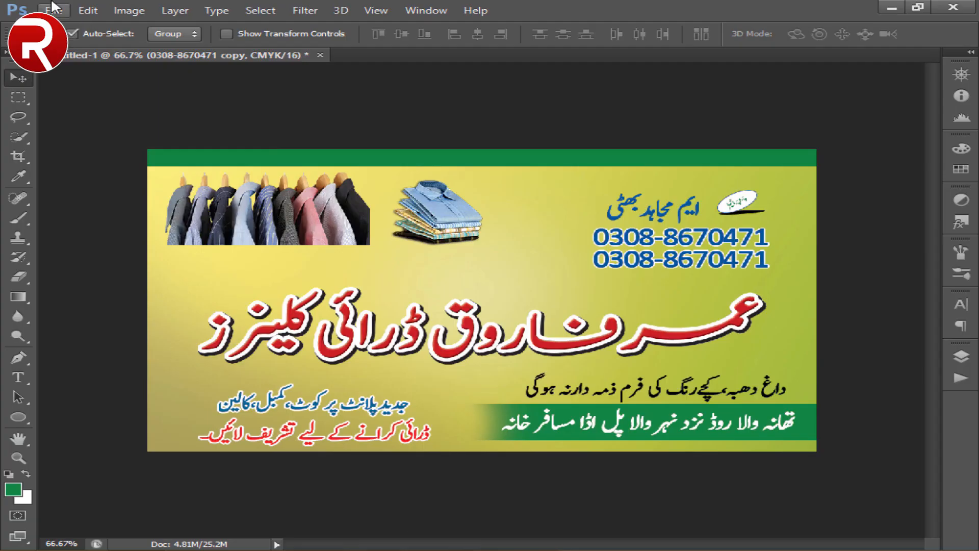
- Place the purepng.com mobile phone image on the card, scaled to 2.71%, and move it beside the two phone numbers
click(53, 10)
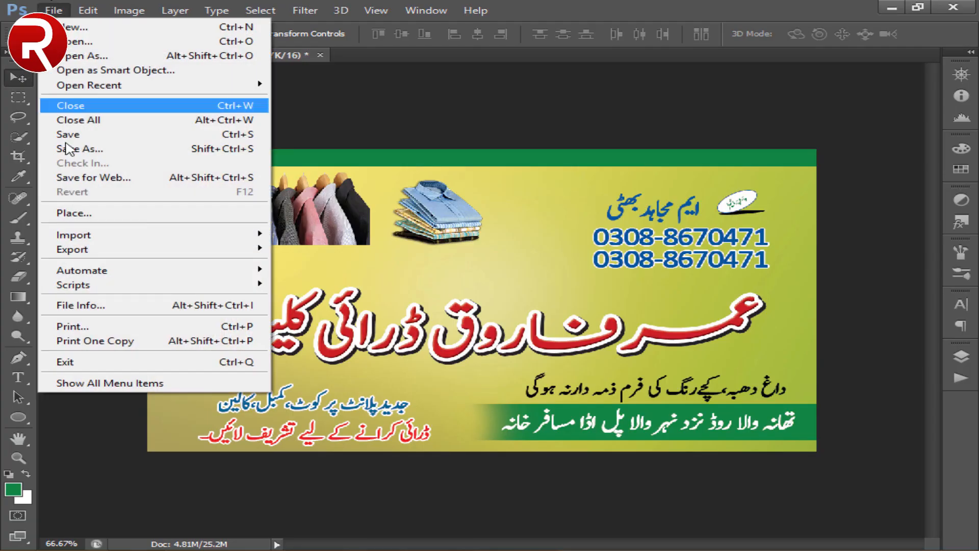
click(75, 210)
double_click(667, 158)
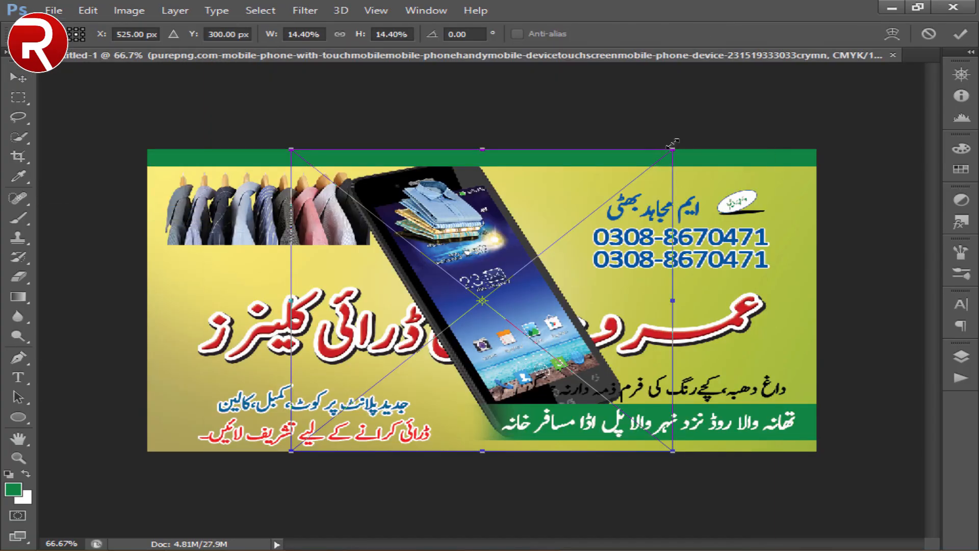
drag(673, 145, 545, 289)
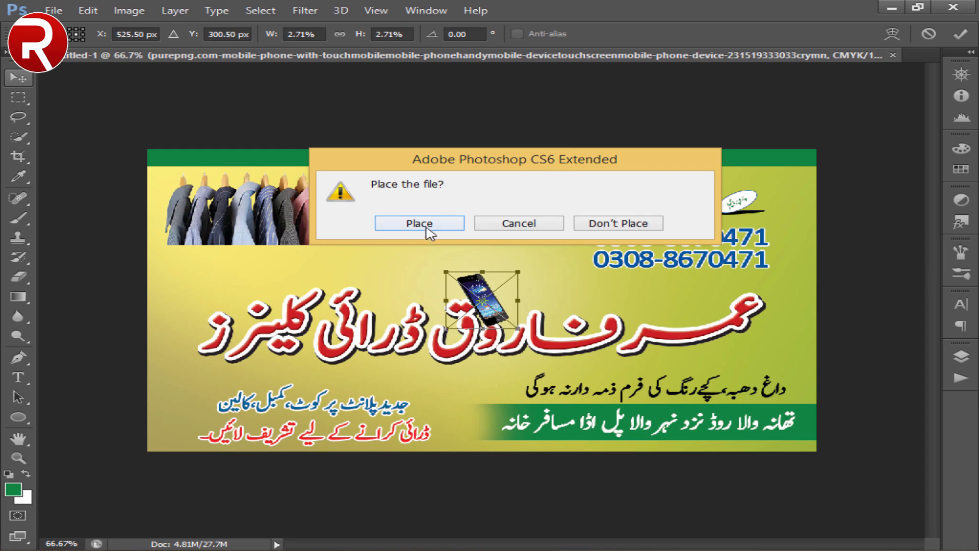
click(420, 223)
drag(526, 286, 579, 239)
- Shrink the mobile phone image to a small icon beside the phone numbers and check it on the whole card
key(ctrl+t)
key(ctrl+plus)
key(ctrl+plus)
key(ctrl+plus)
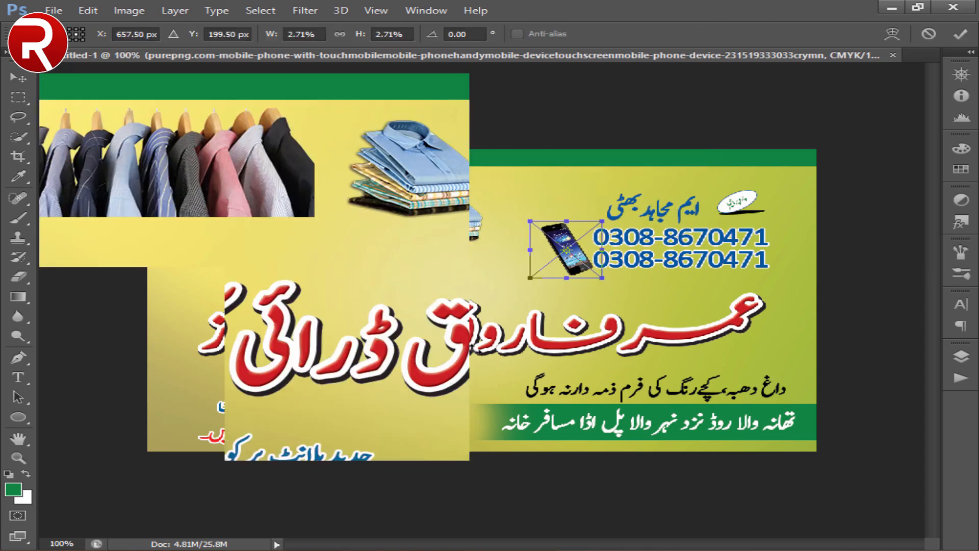
drag(717, 160, 354, 415)
key(Return)
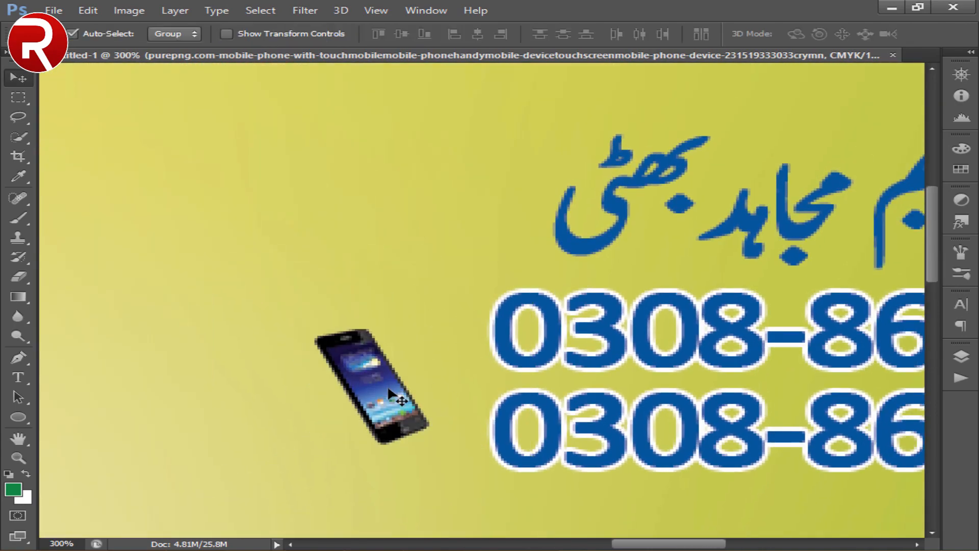
key(ctrl+t)
click(443, 225)
click(18, 458)
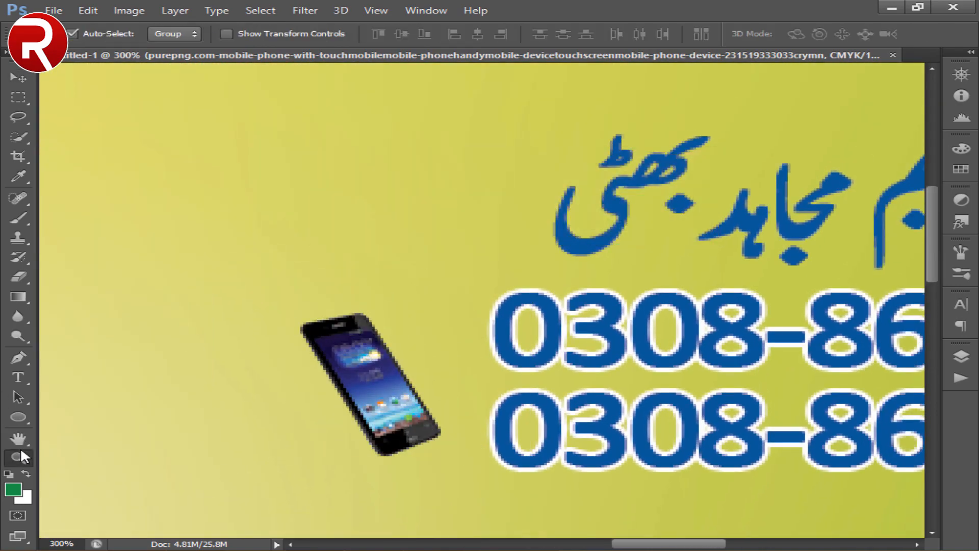
right_click(350, 271)
click(381, 273)
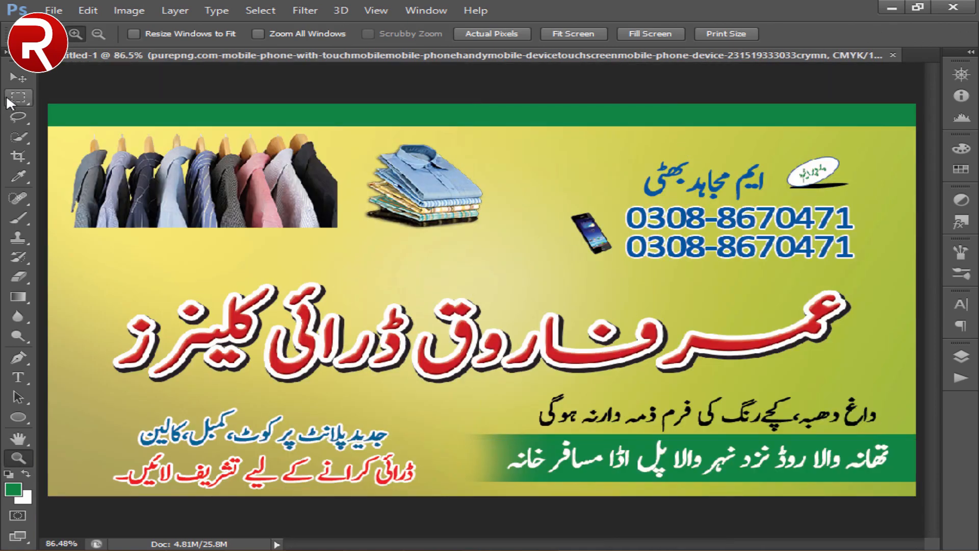
click(18, 76)
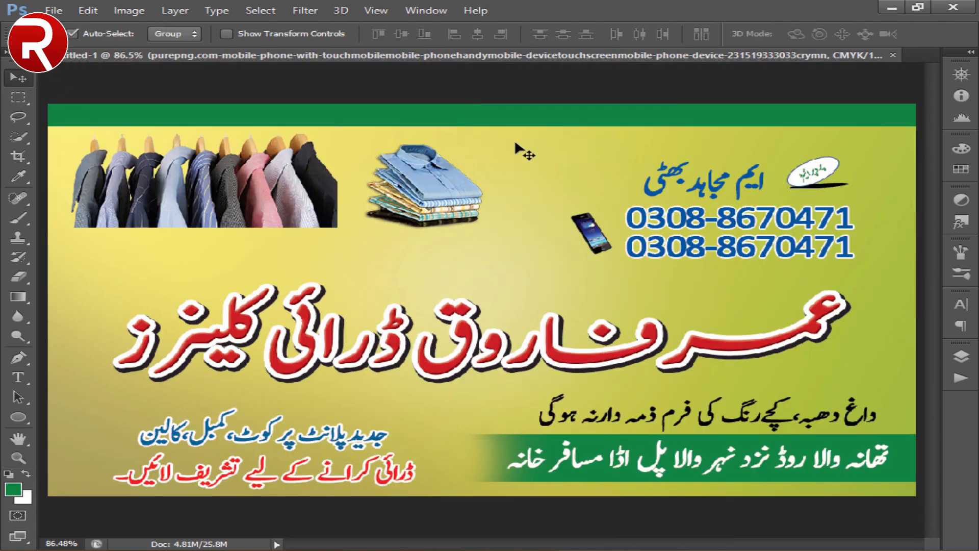